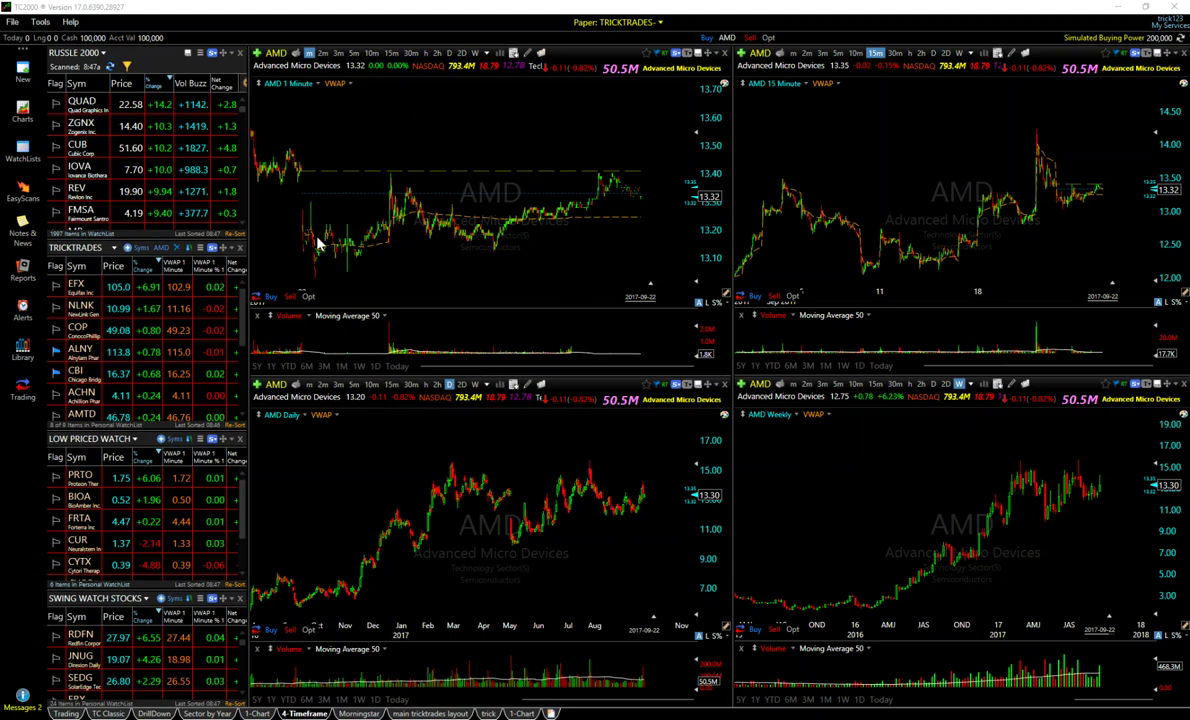
Examine AMD's price history over shorter and longer date ranges on the intraday, daily and weekly charts.
scroll(948, 193, "down", 1)
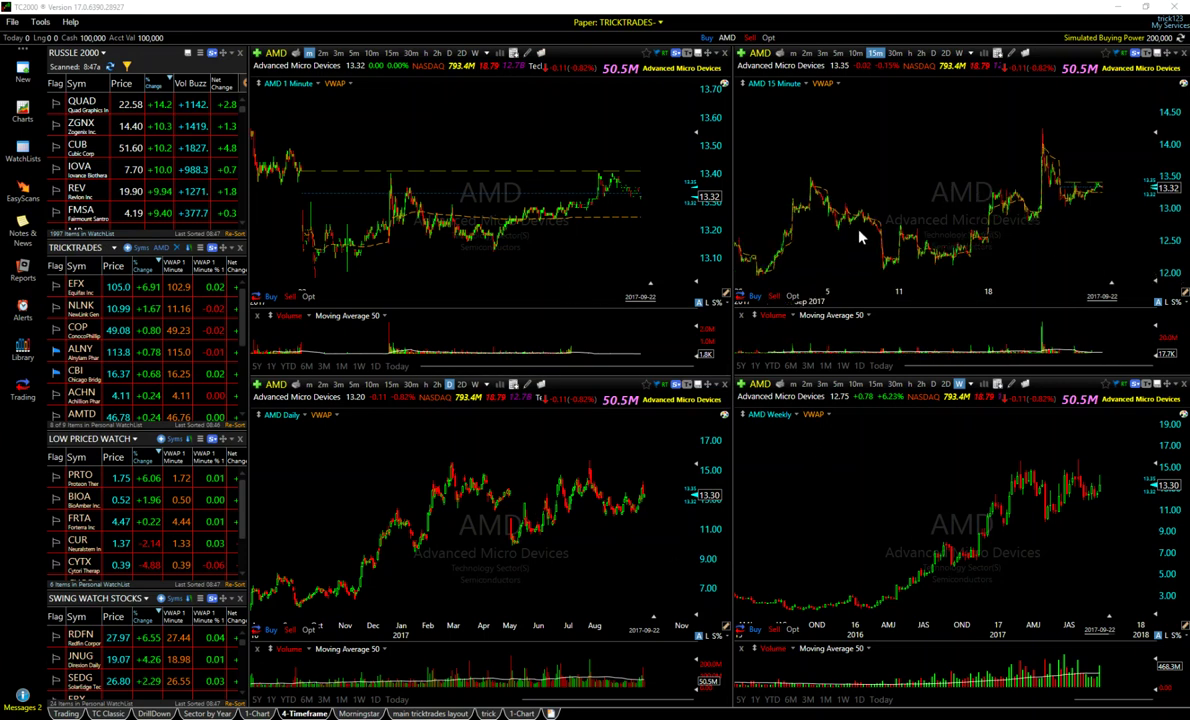
scroll(556, 469, "down", 2)
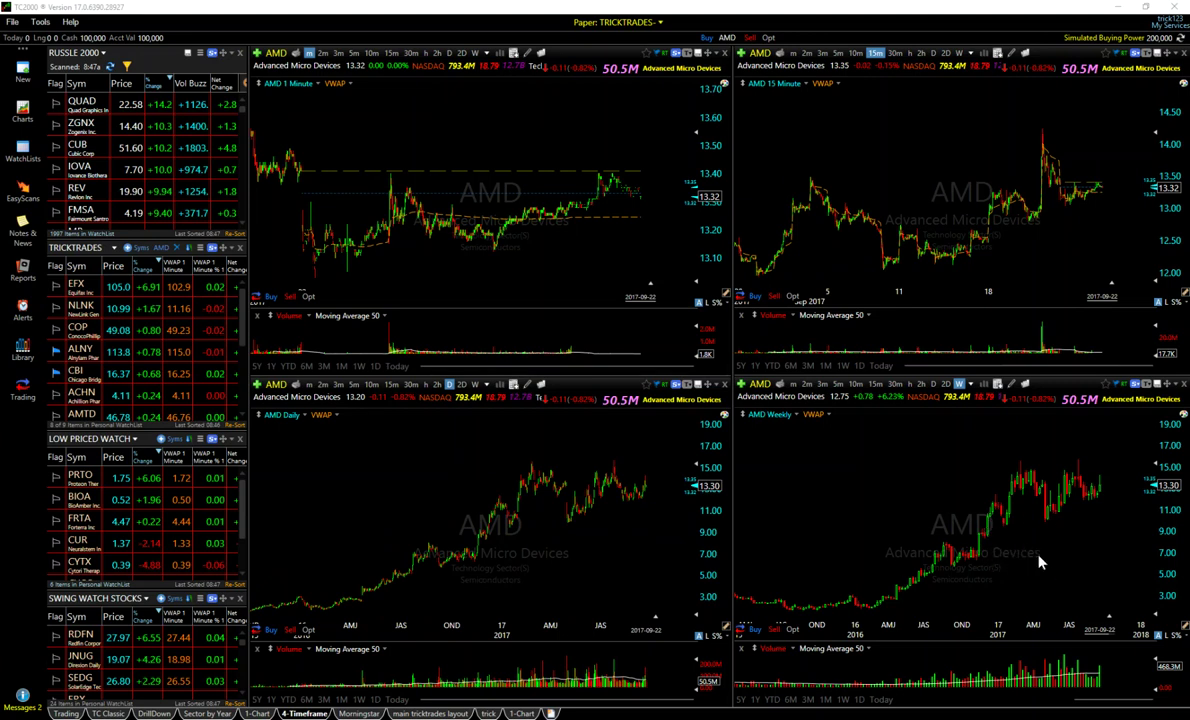
scroll(1035, 561, "down", 1)
scroll(1035, 561, "down", 3)
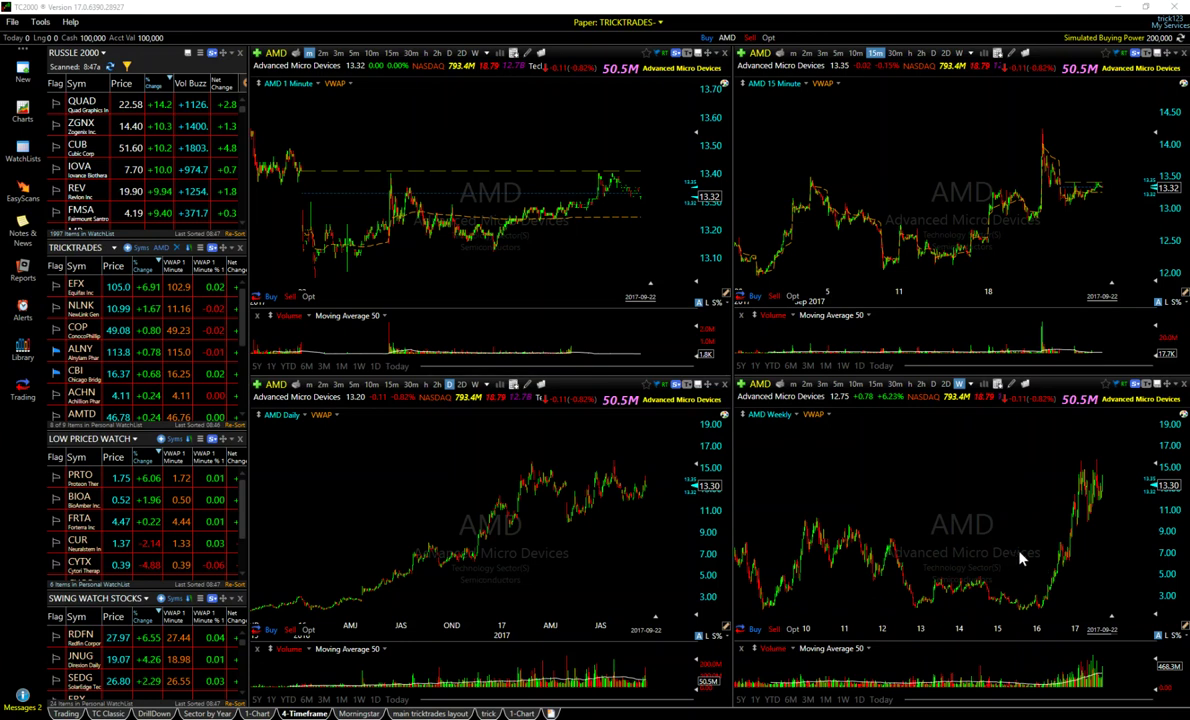
scroll(1020, 557, "up", 4)
left_click(1065, 476)
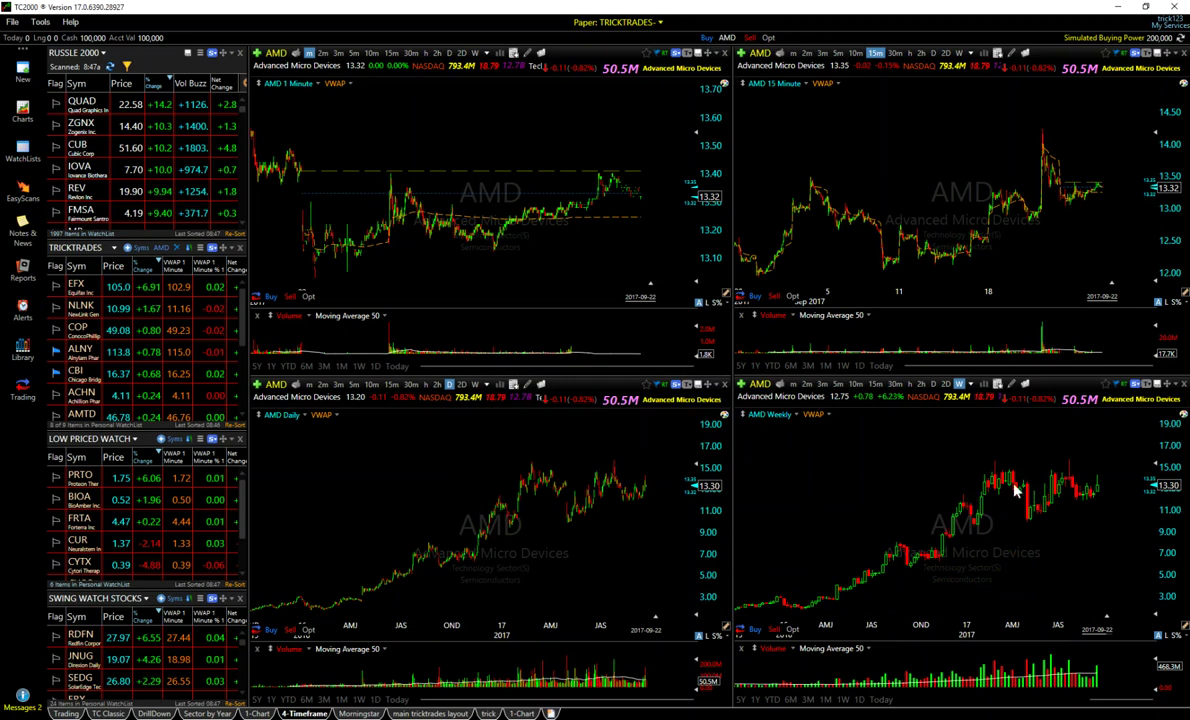
Compare AMD's monthly and weekly price history in the weekly chart, ending on the weekly timeframe.
left_click(960, 384)
left_click(845, 633)
scroll(930, 464, "up", 4)
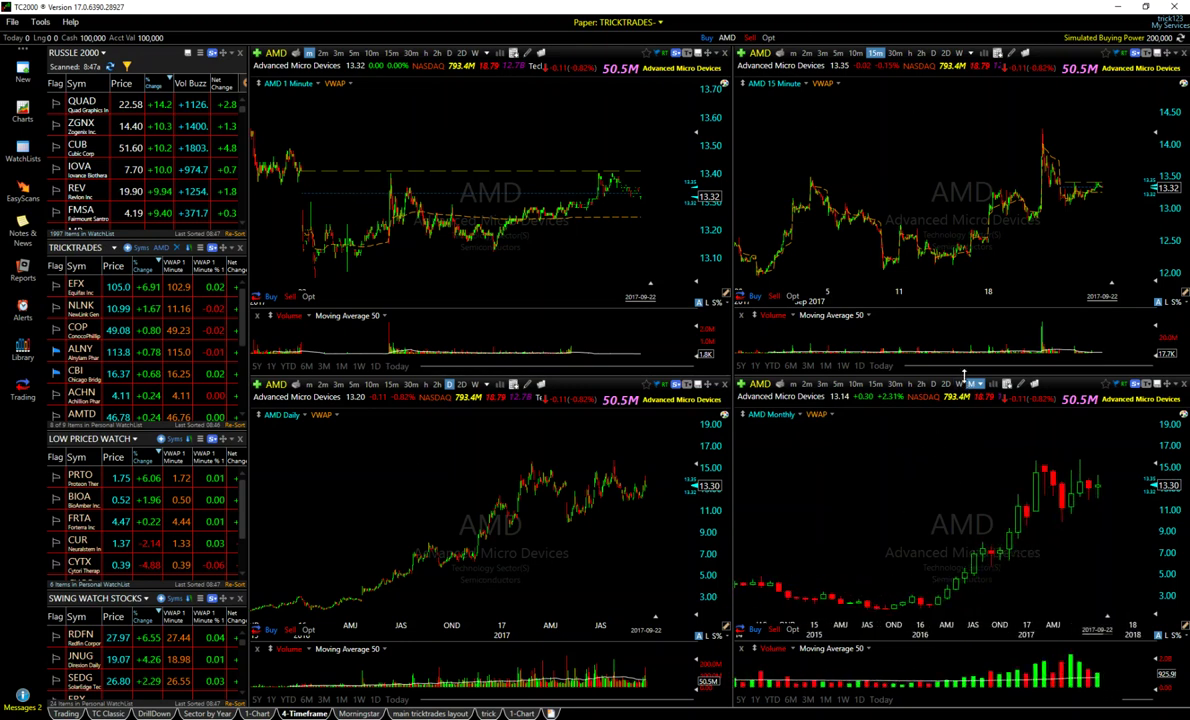
left_click(958, 383)
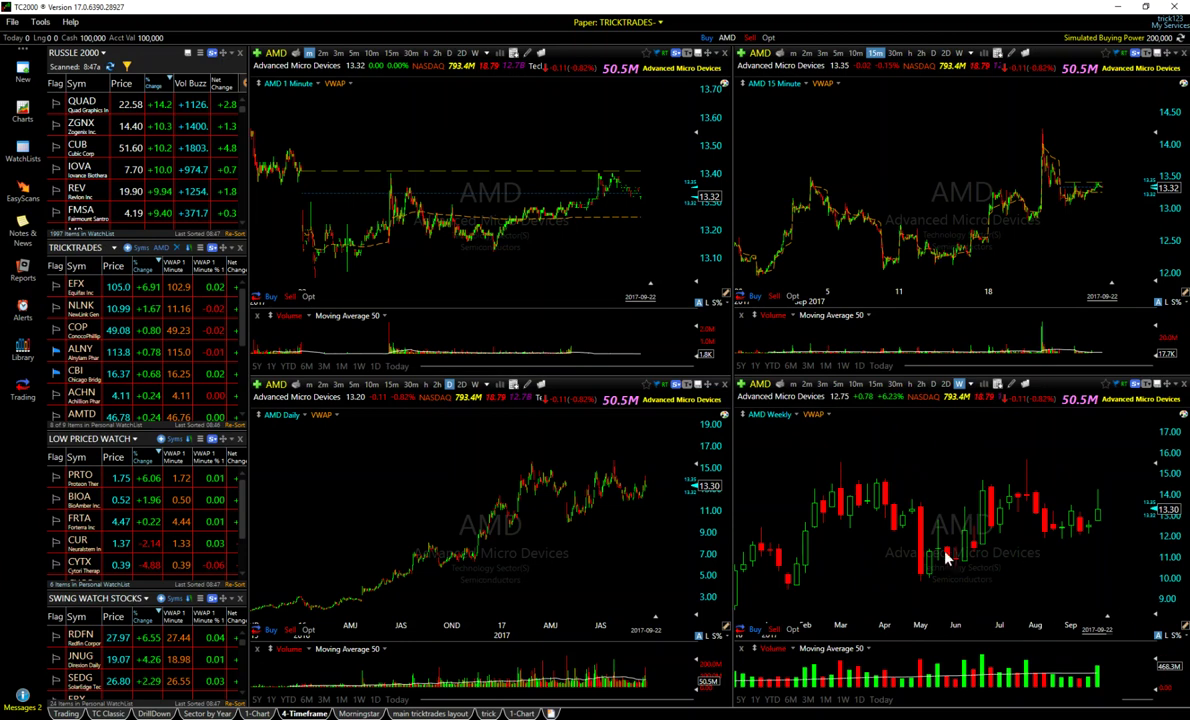
scroll(885, 535, "down", 5)
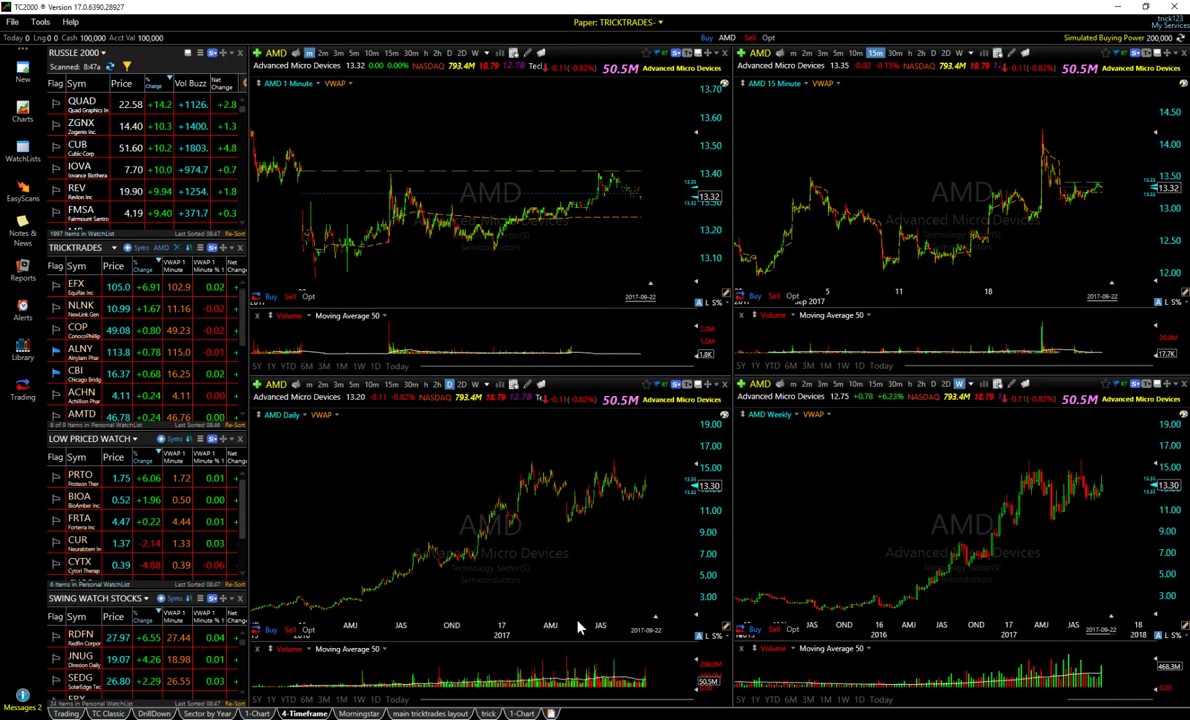
Add a new layout tab from the pre-built 4-Timeframe layout and set its 15-minute chart to 1 minute.
mouse_move(548, 697)
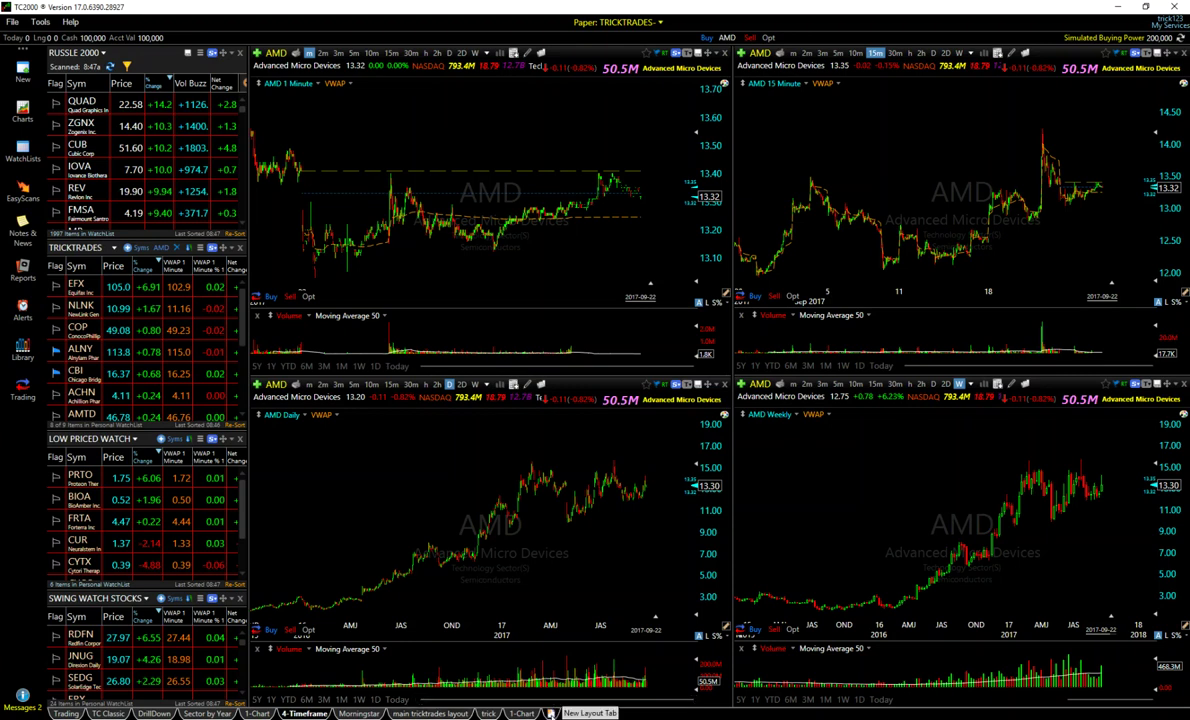
left_click(550, 714)
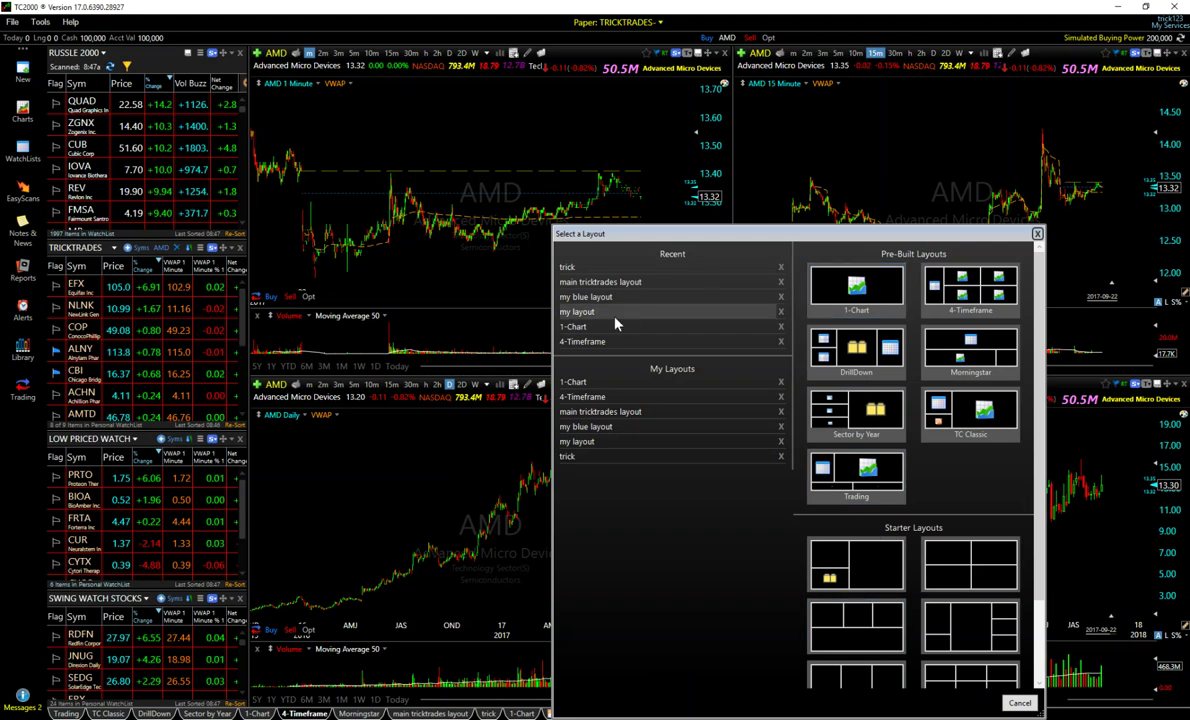
left_click(975, 292)
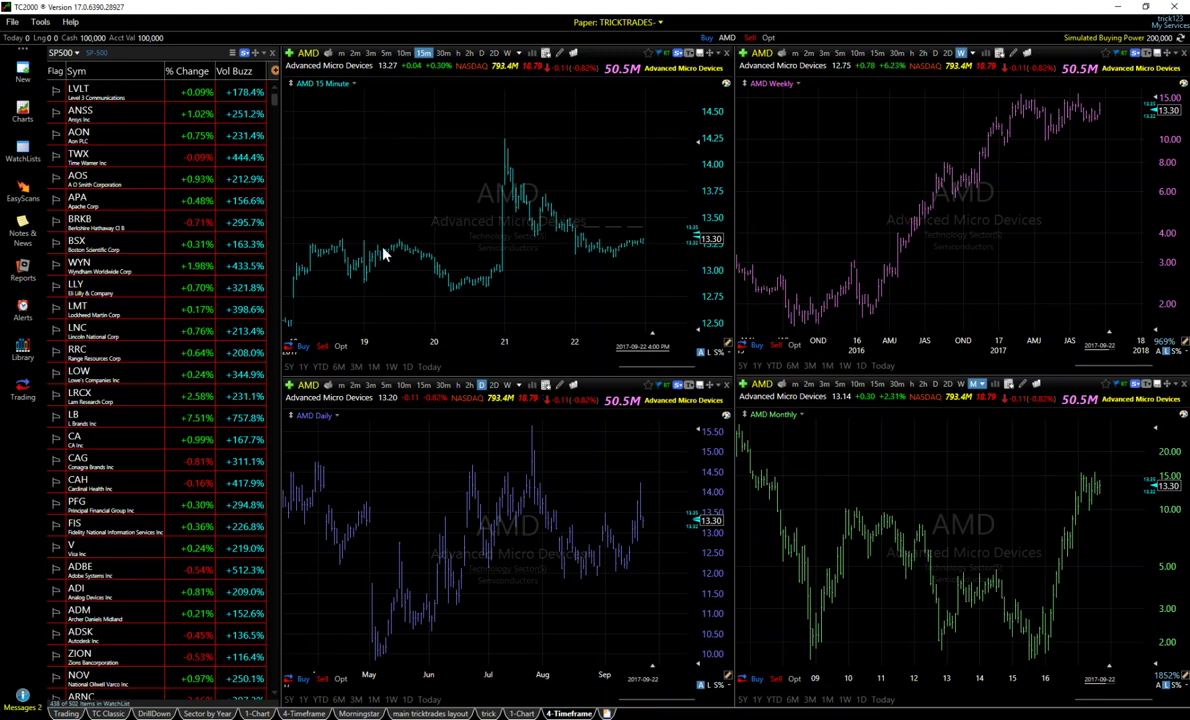
left_click(341, 52)
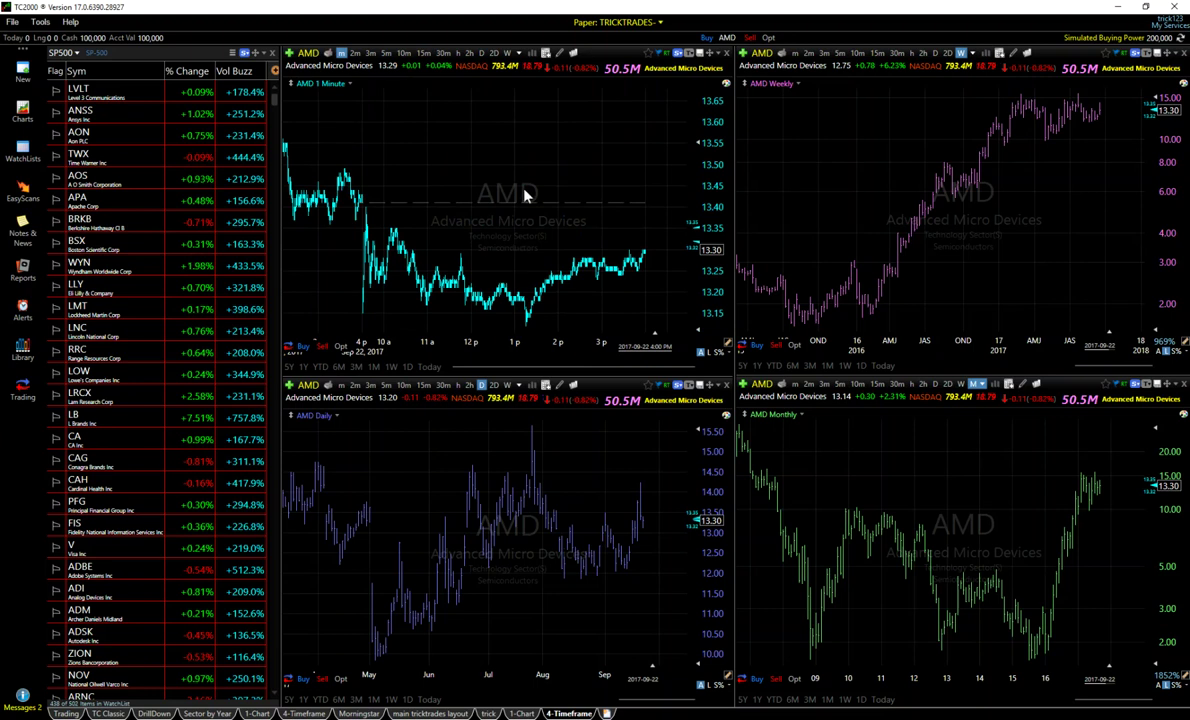
Add the Volume indicator to the 1-minute AMD chart and shrink the volume pane to give the price pane more height.
right_click(471, 171)
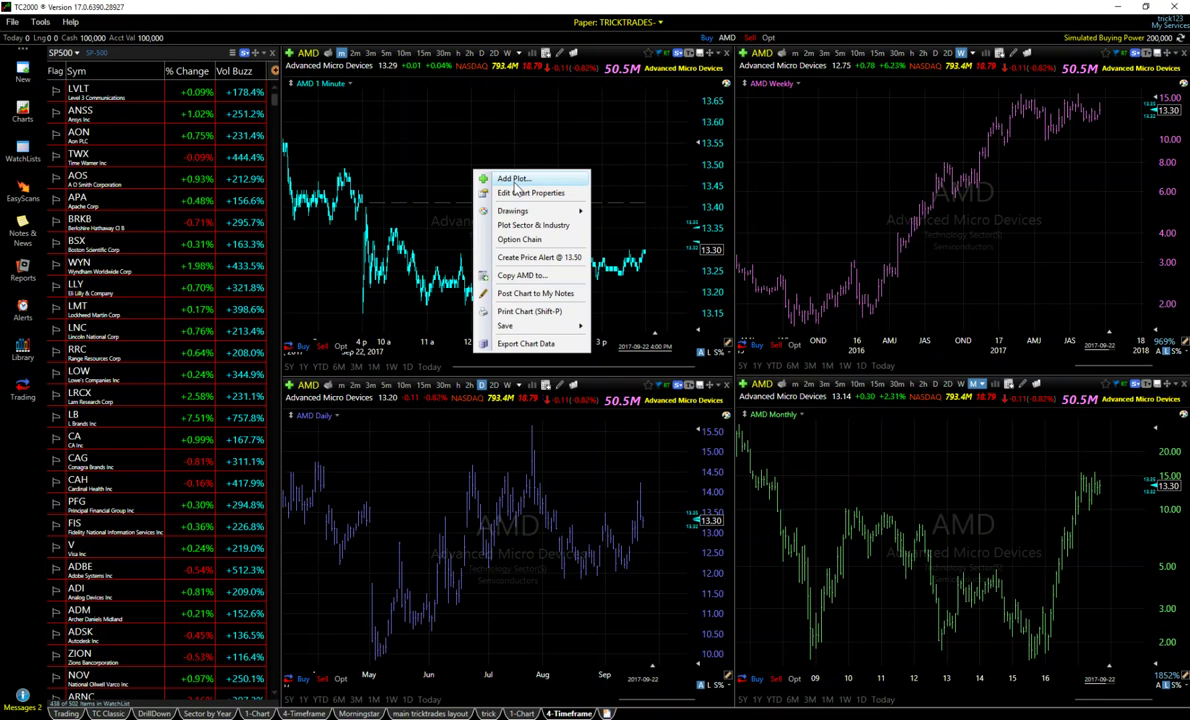
left_click(514, 180)
scroll(545, 470, "down", 10)
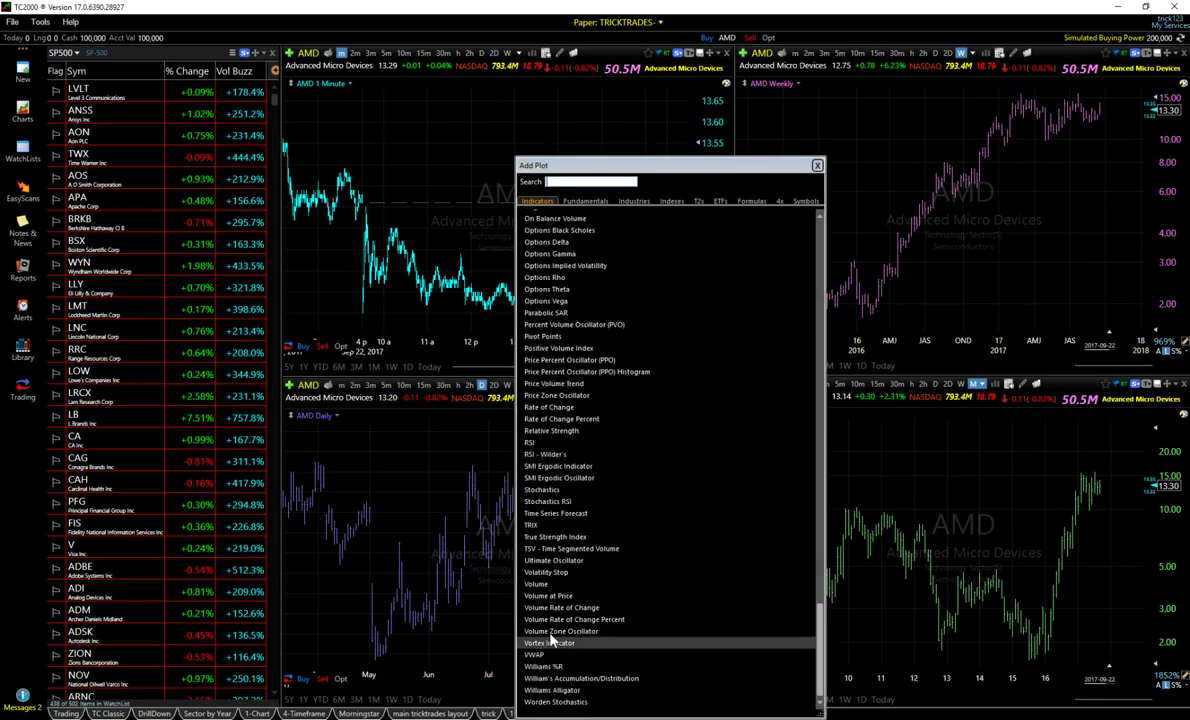
double_click(548, 585)
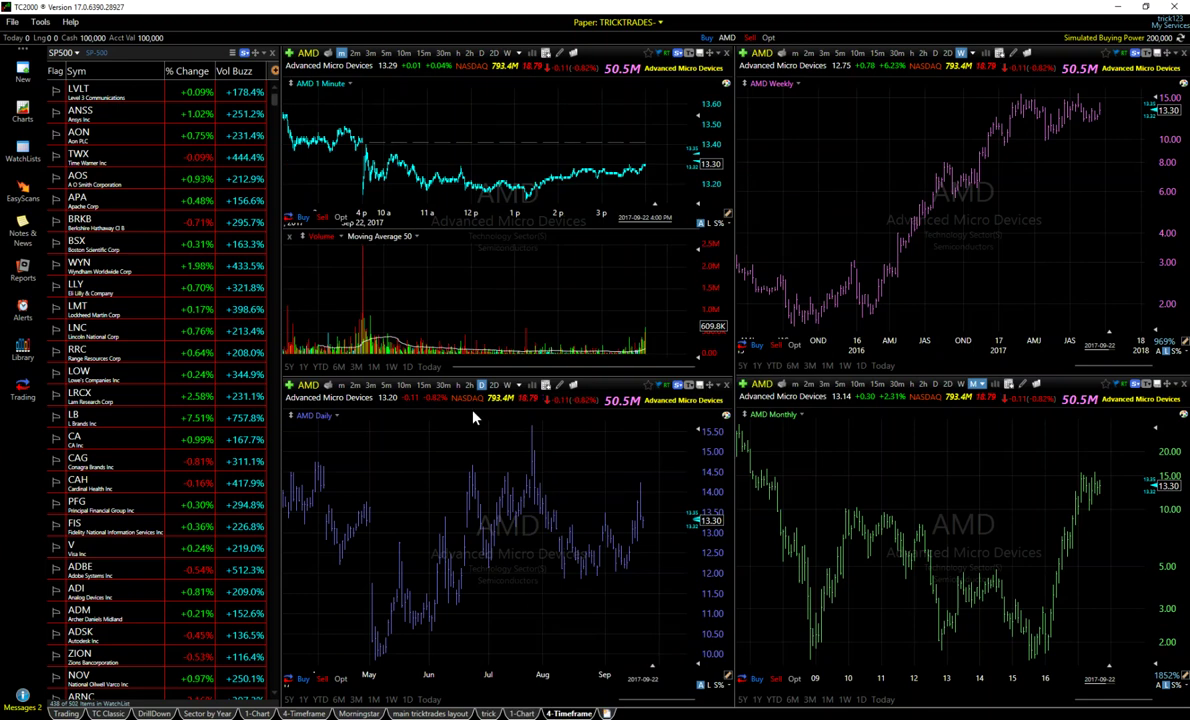
left_click_drag(569, 230, 562, 292)
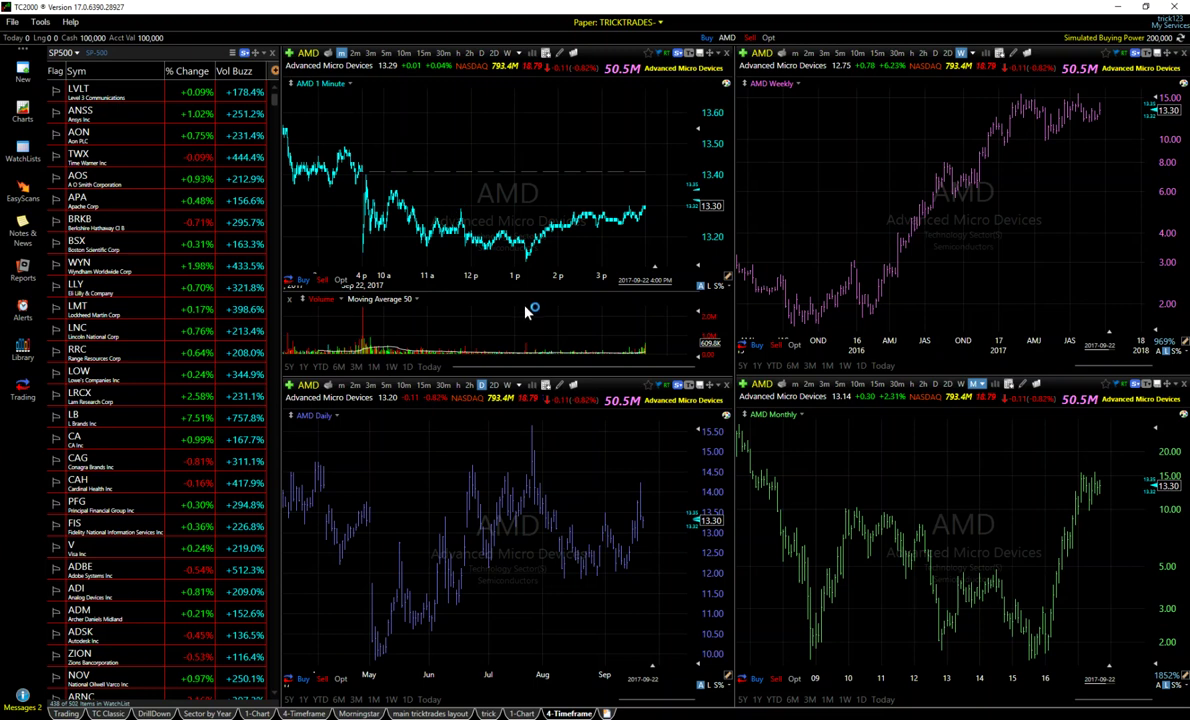
Add the VWAP indicator to the price pane of the 1-minute AMD chart.
right_click(487, 187)
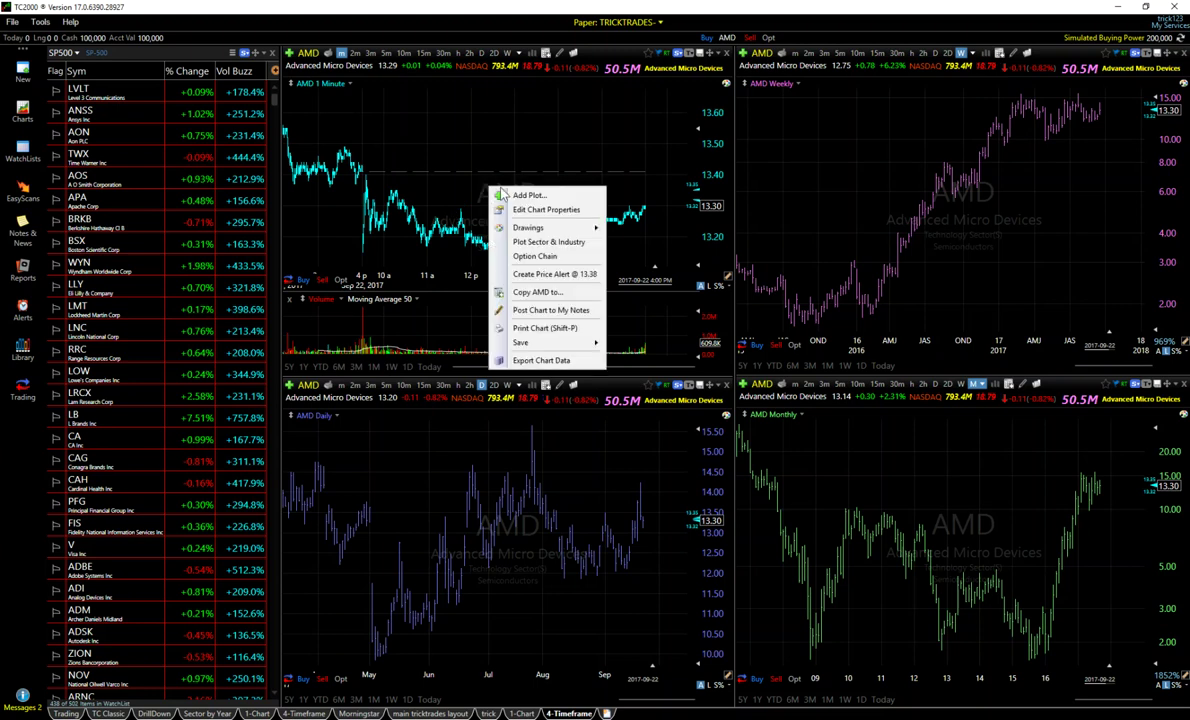
left_click(536, 196)
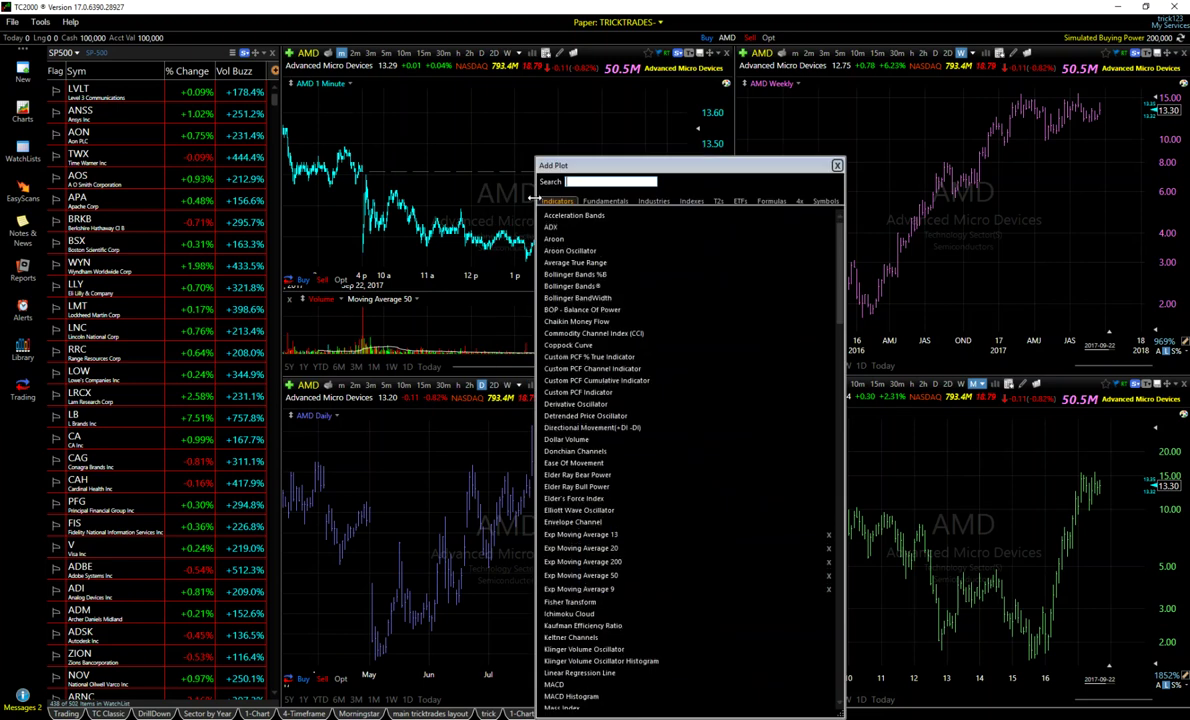
scroll(657, 491, "down", 10)
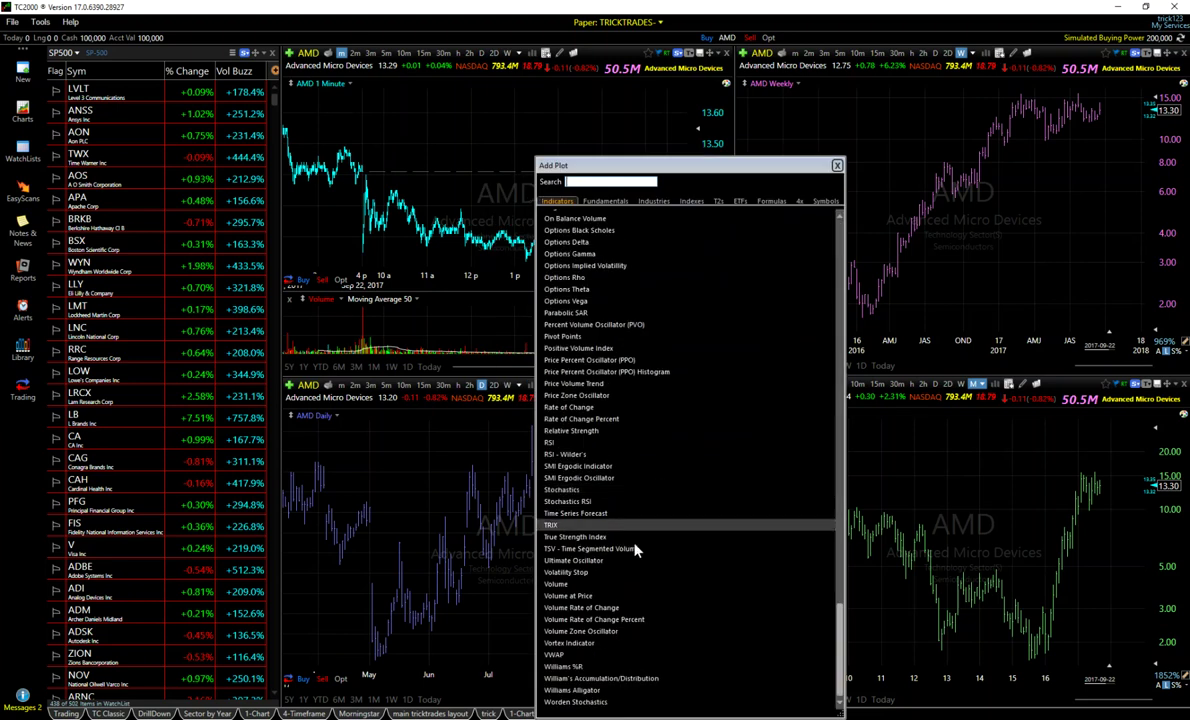
double_click(557, 655)
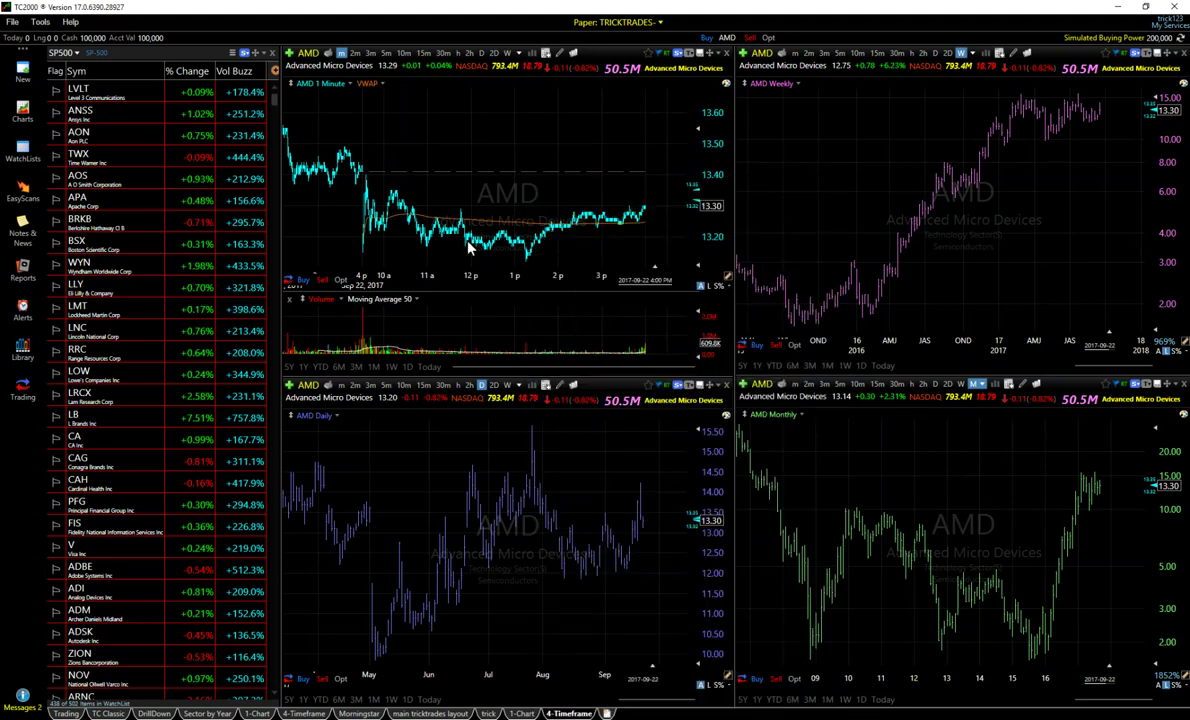
Change the VWAP plot's line style to dashed on the 1-minute chart.
right_click(368, 86)
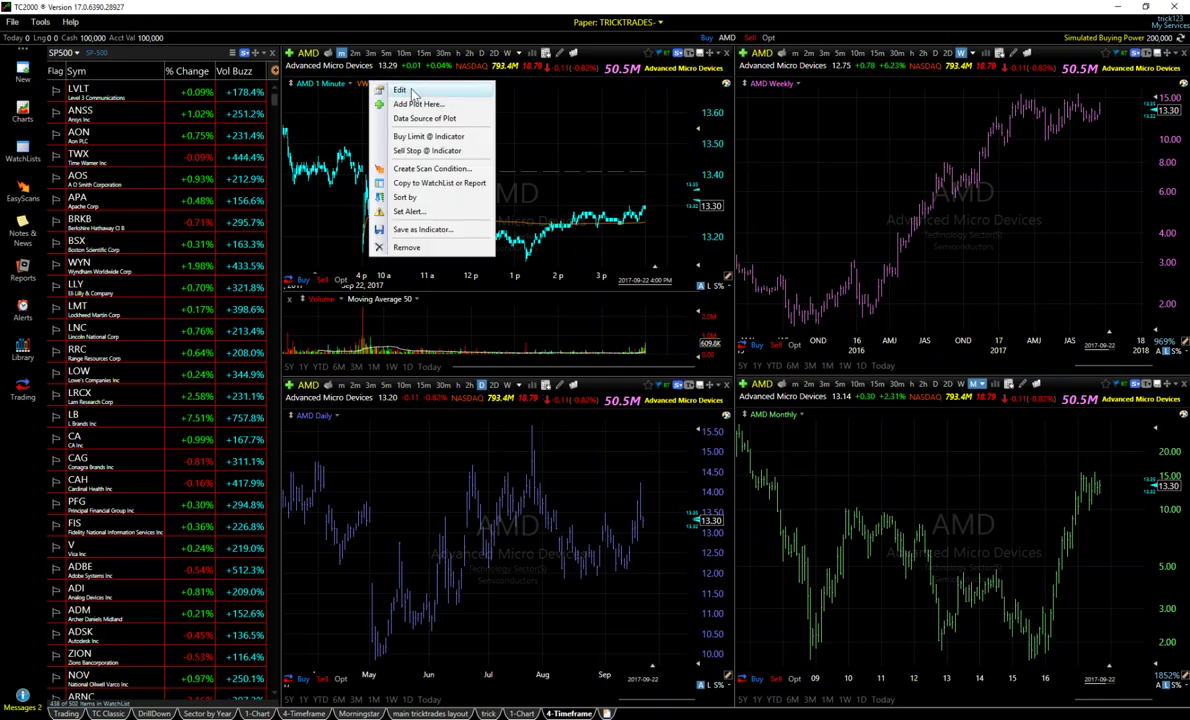
left_click(400, 90)
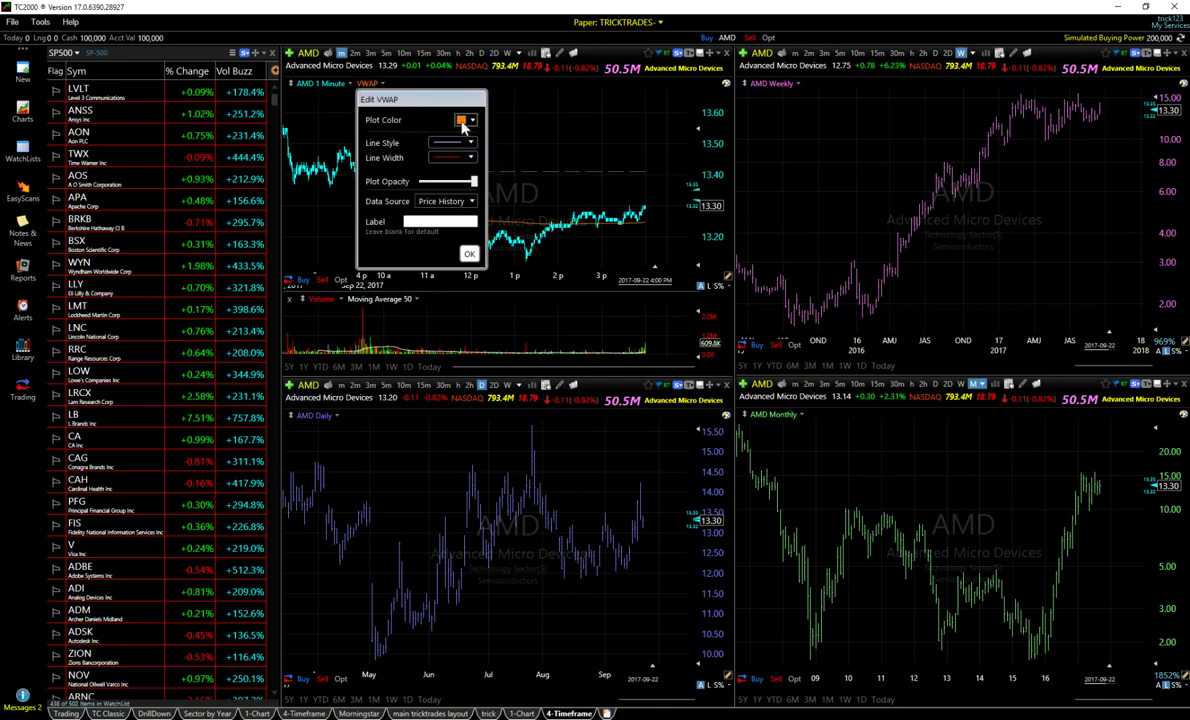
left_click(469, 143)
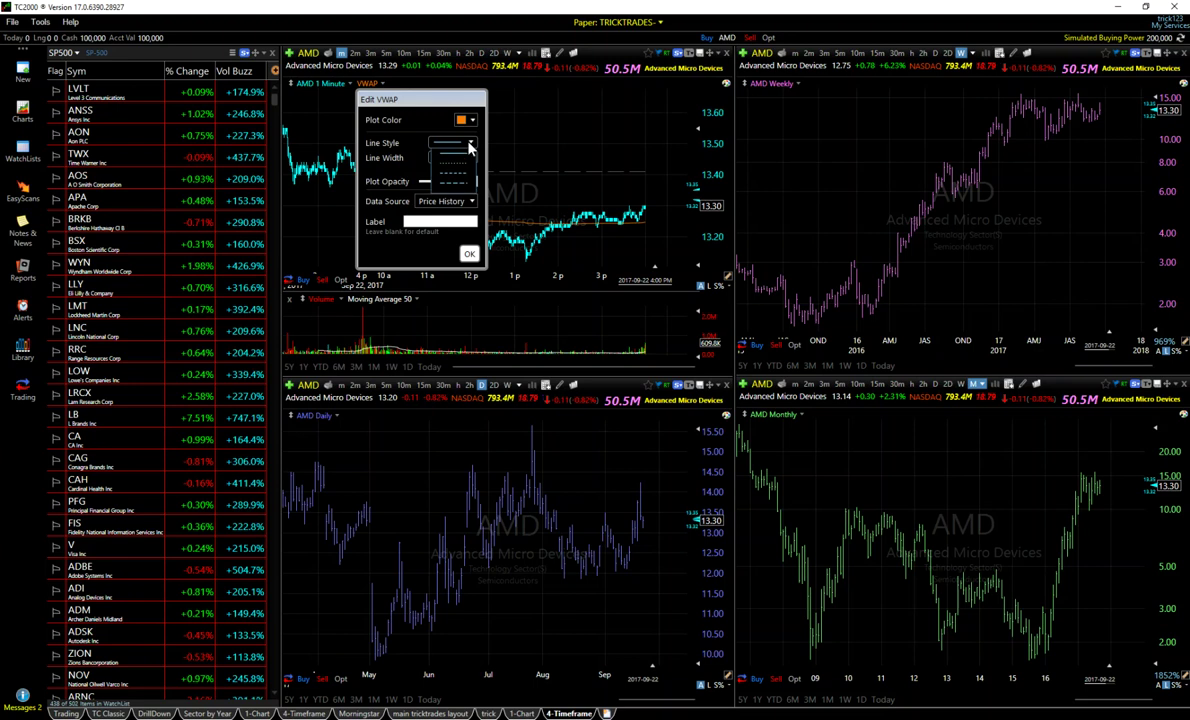
left_click(469, 176)
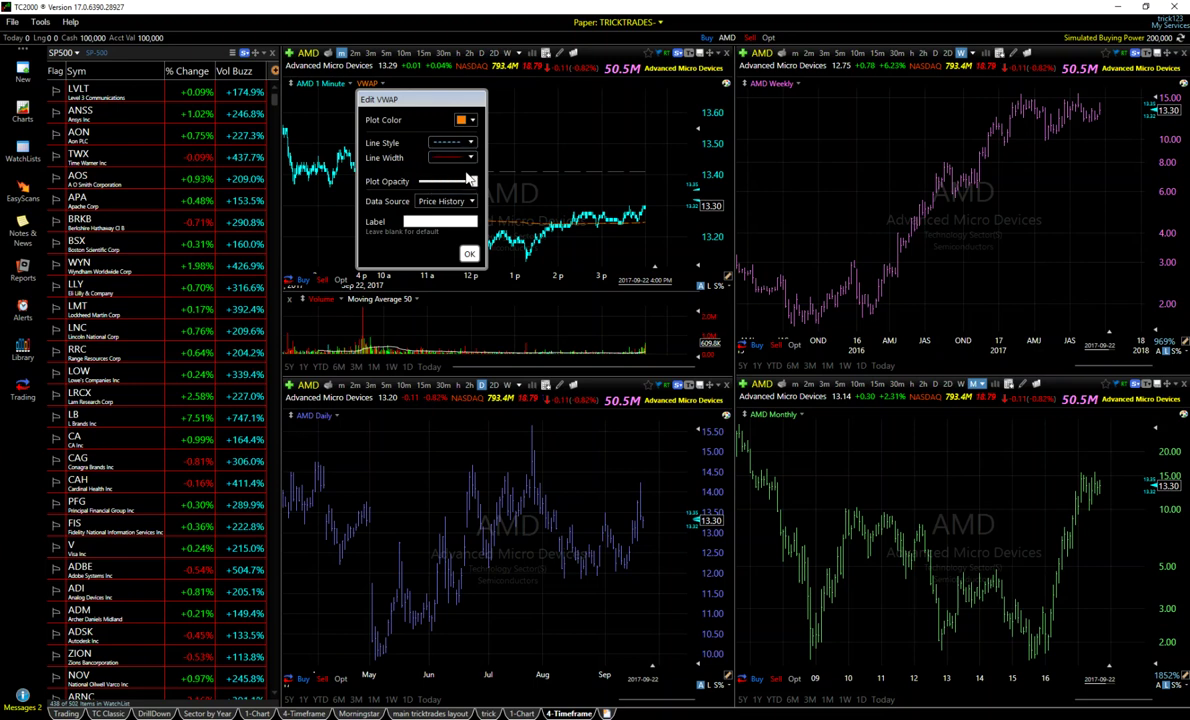
left_click(470, 255)
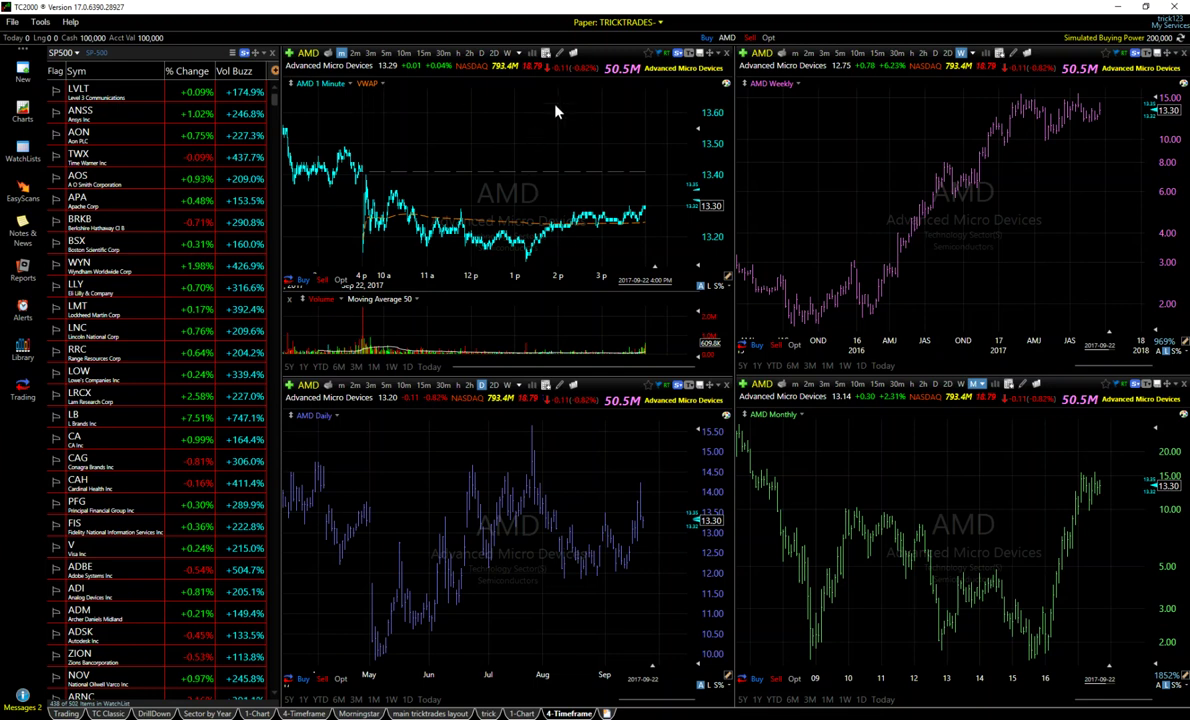
Set the 1-minute chart's price plot style to CandleStick with its color based on Open vs Close.
left_click(533, 53)
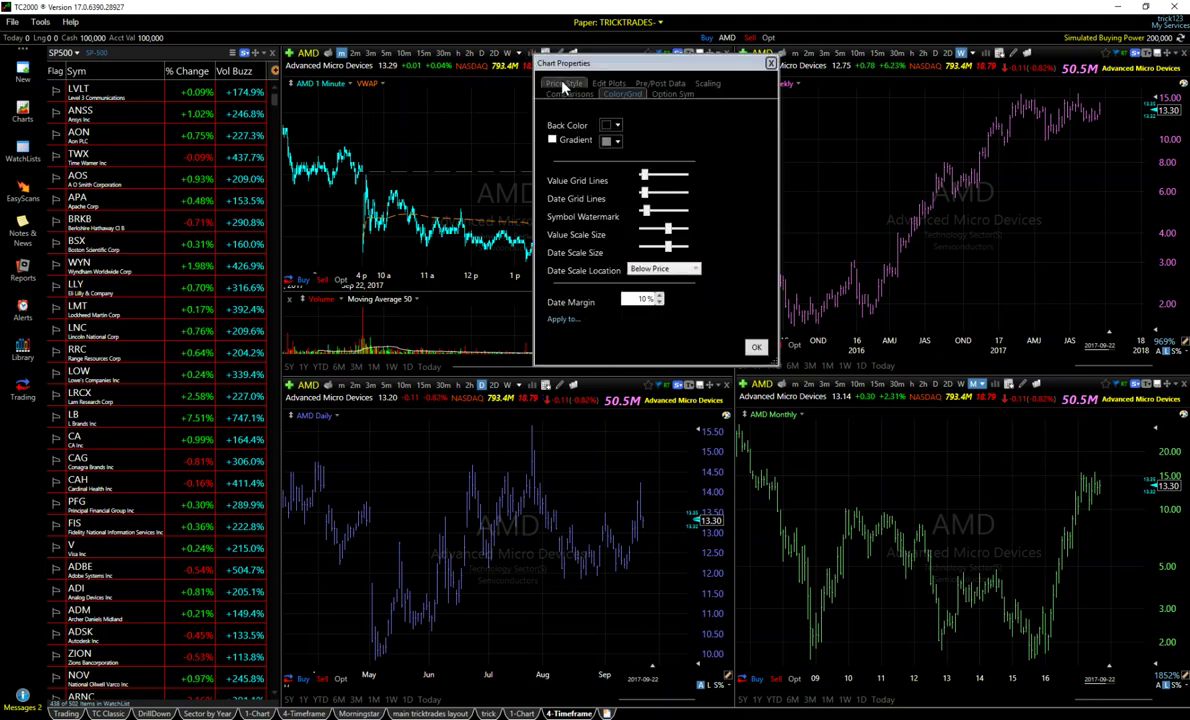
left_click(563, 84)
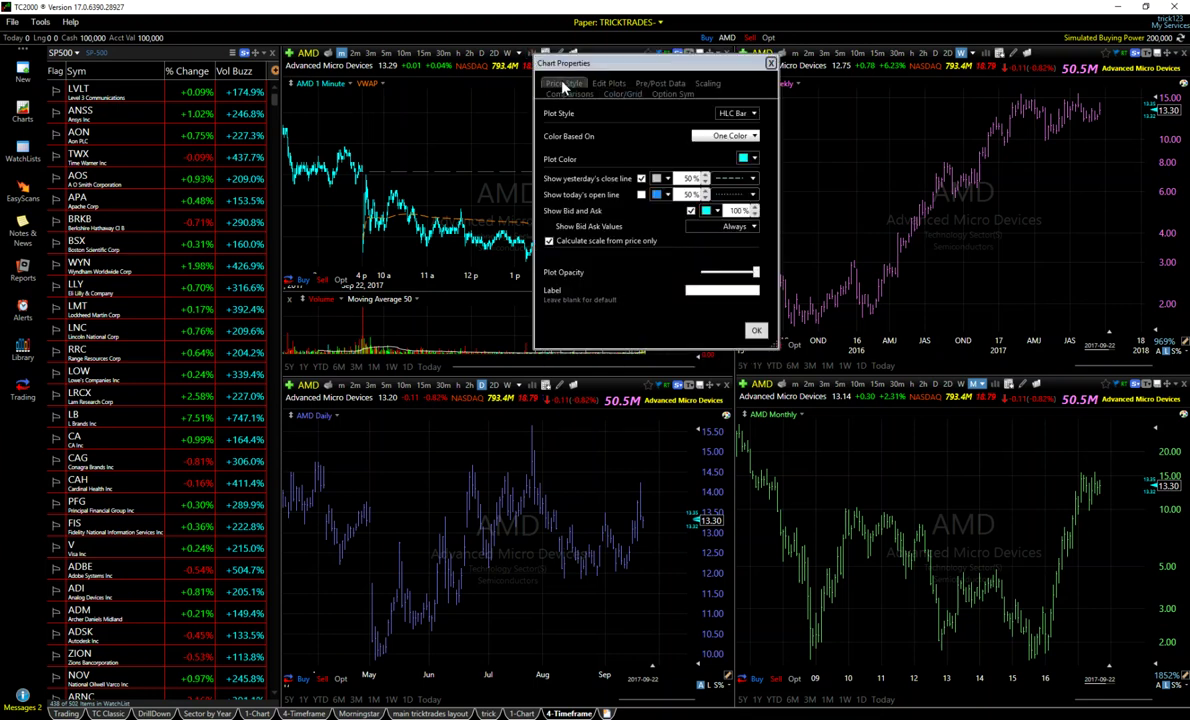
left_click(749, 114)
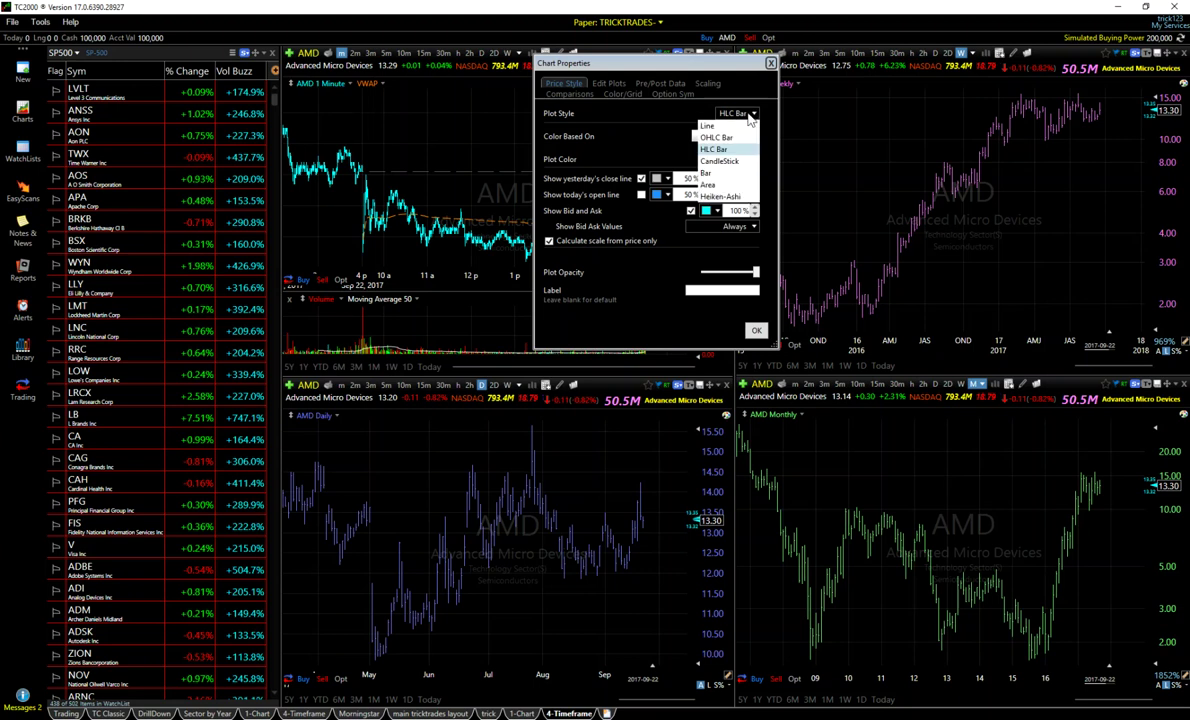
left_click(710, 155)
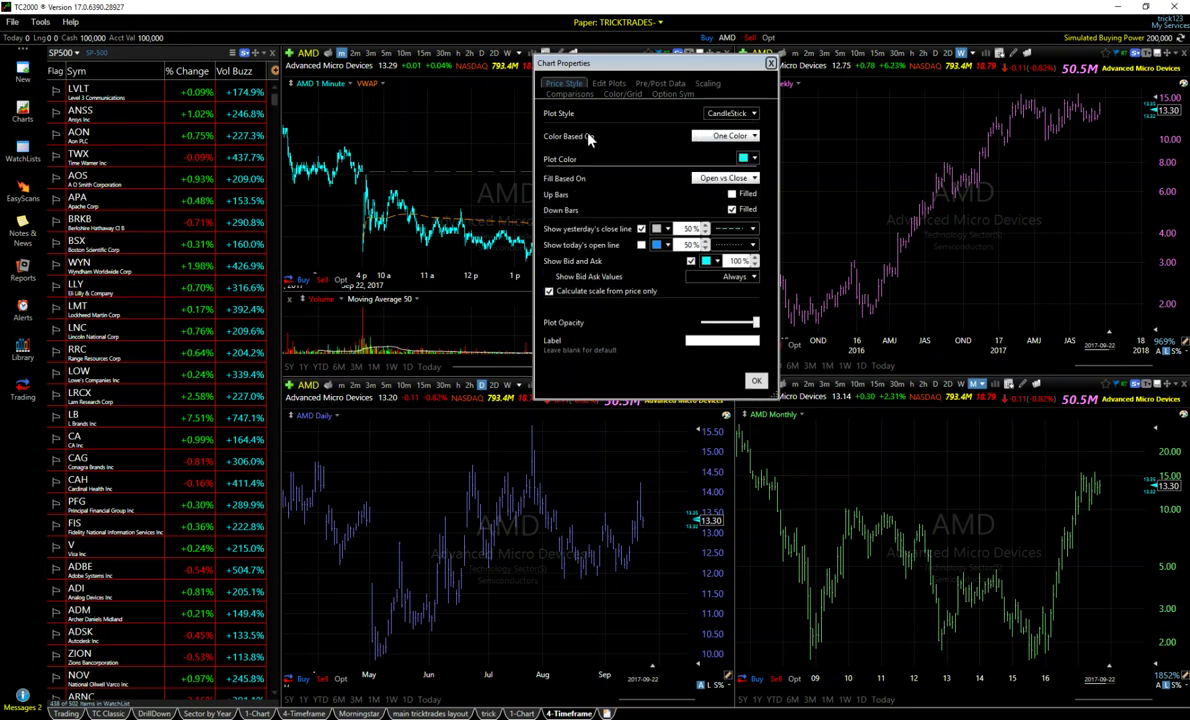
left_click(754, 137)
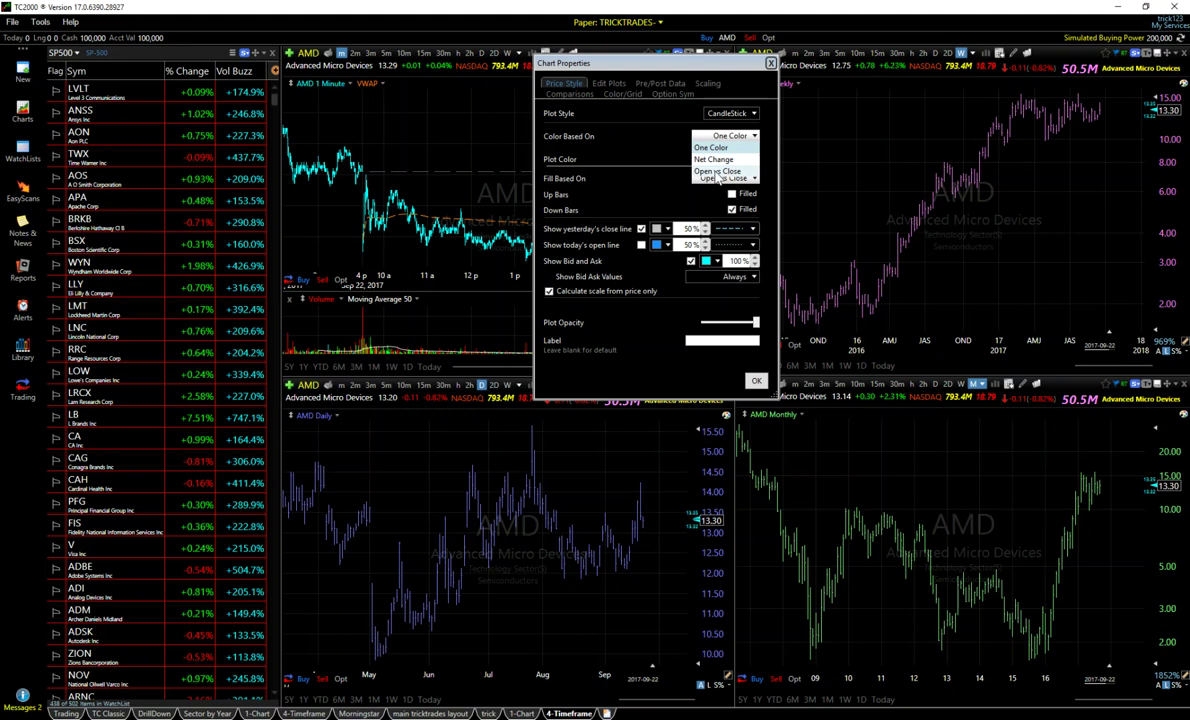
left_click(718, 172)
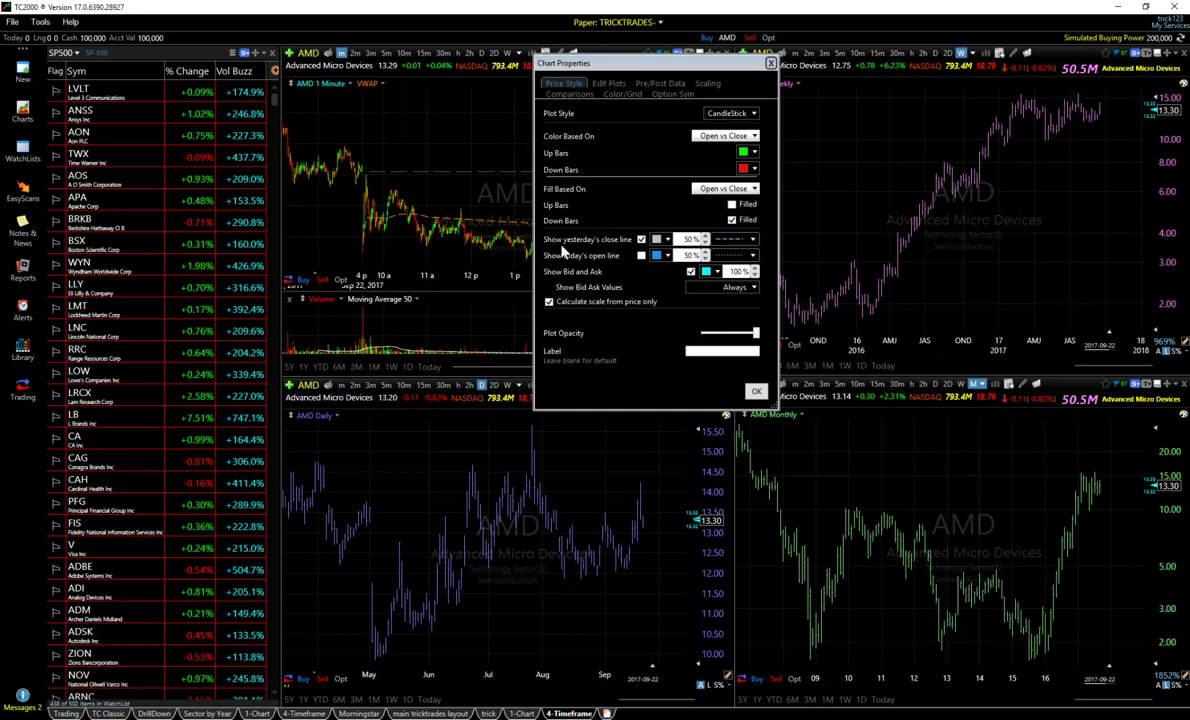
Color yesterday's close line yellow on the 1-minute chart.
left_click(667, 240)
left_click(709, 319)
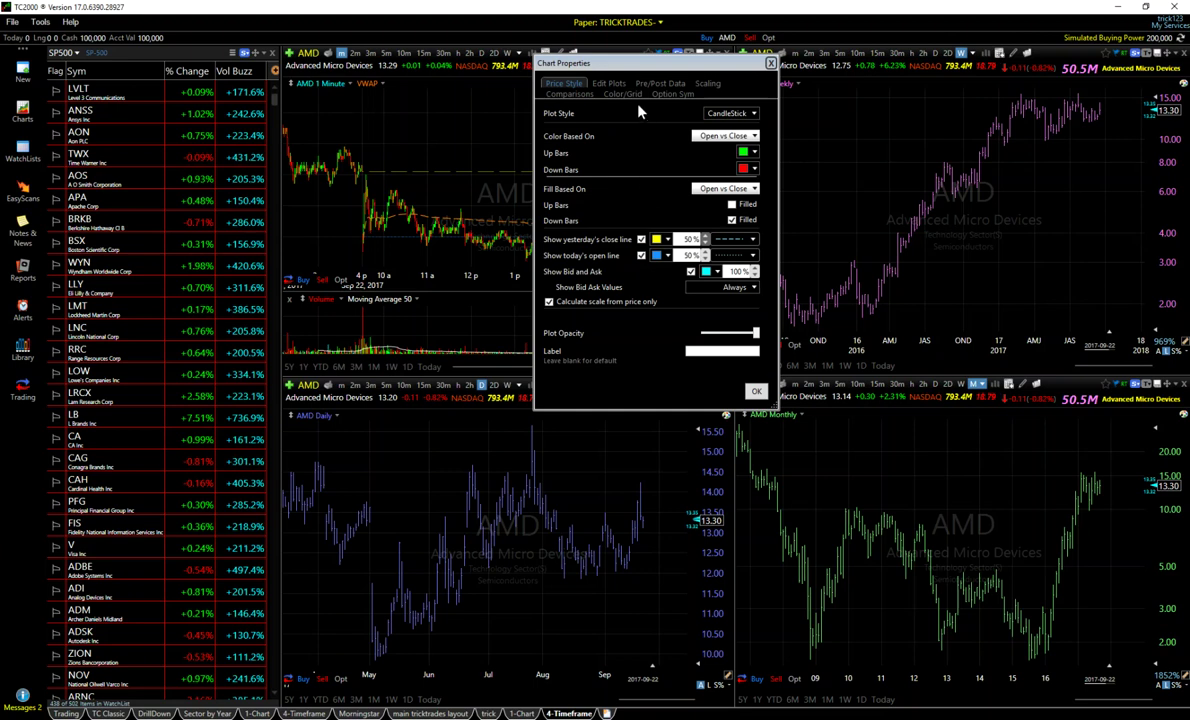
Review the 1-minute chart's pre/post market data options, comparison symbols and list of plots.
left_click(658, 84)
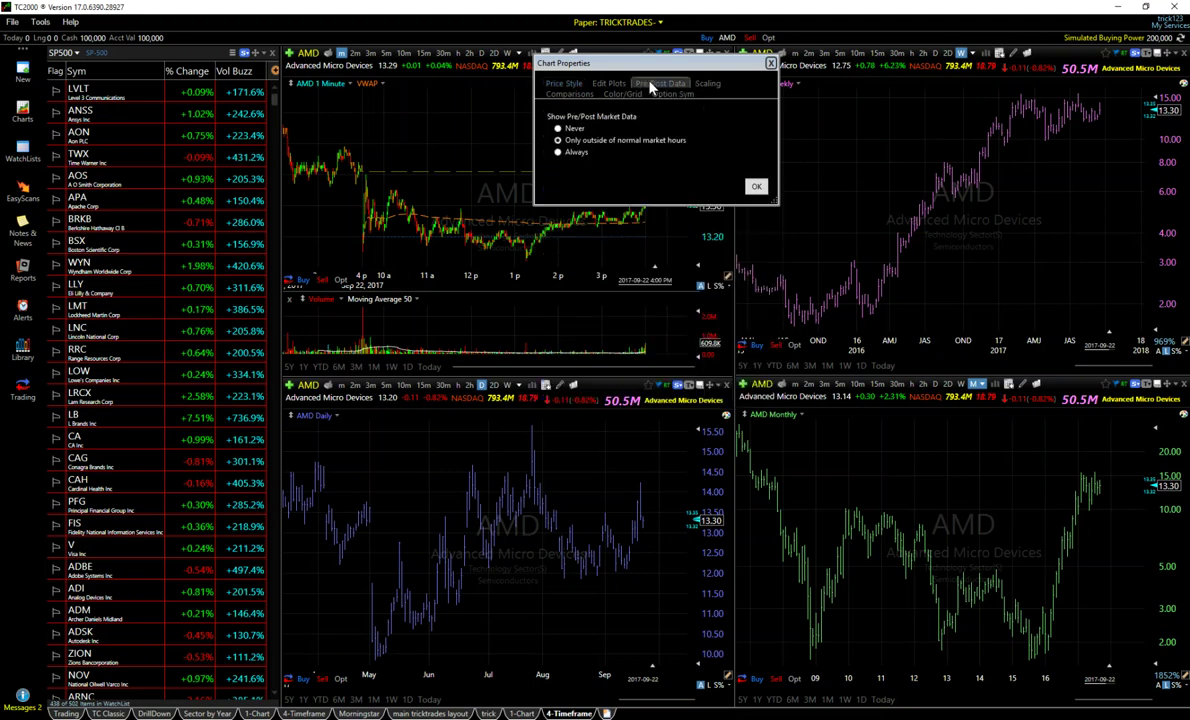
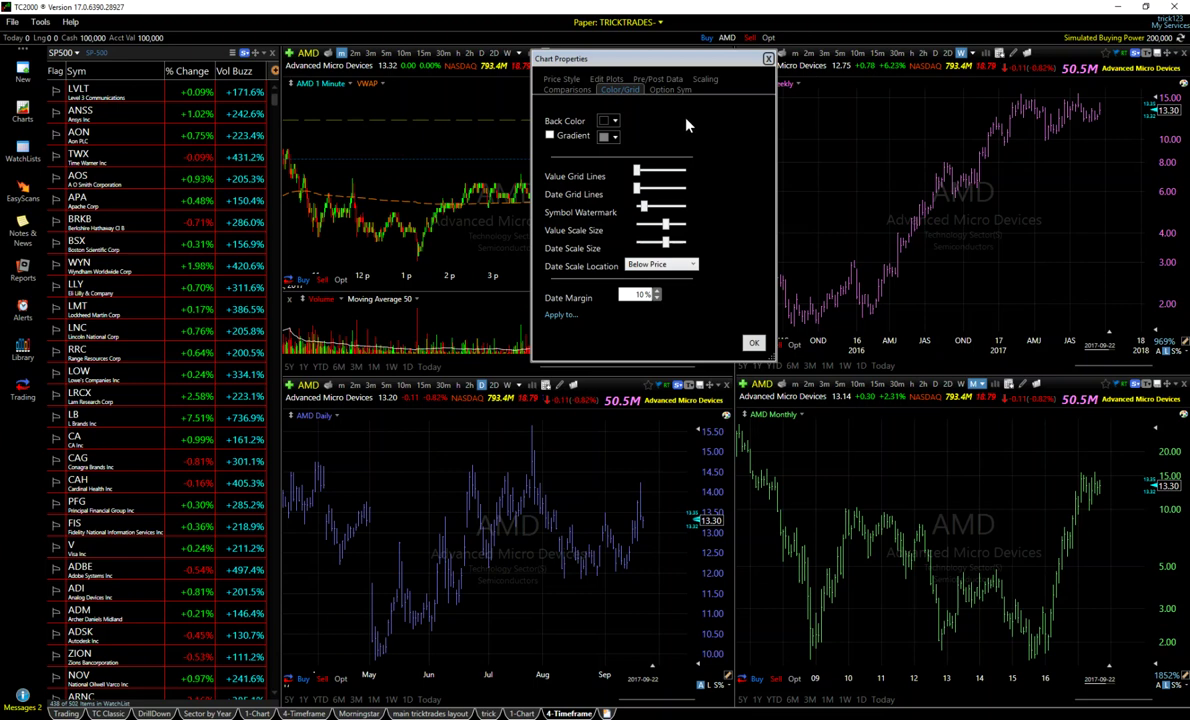
left_click(582, 94)
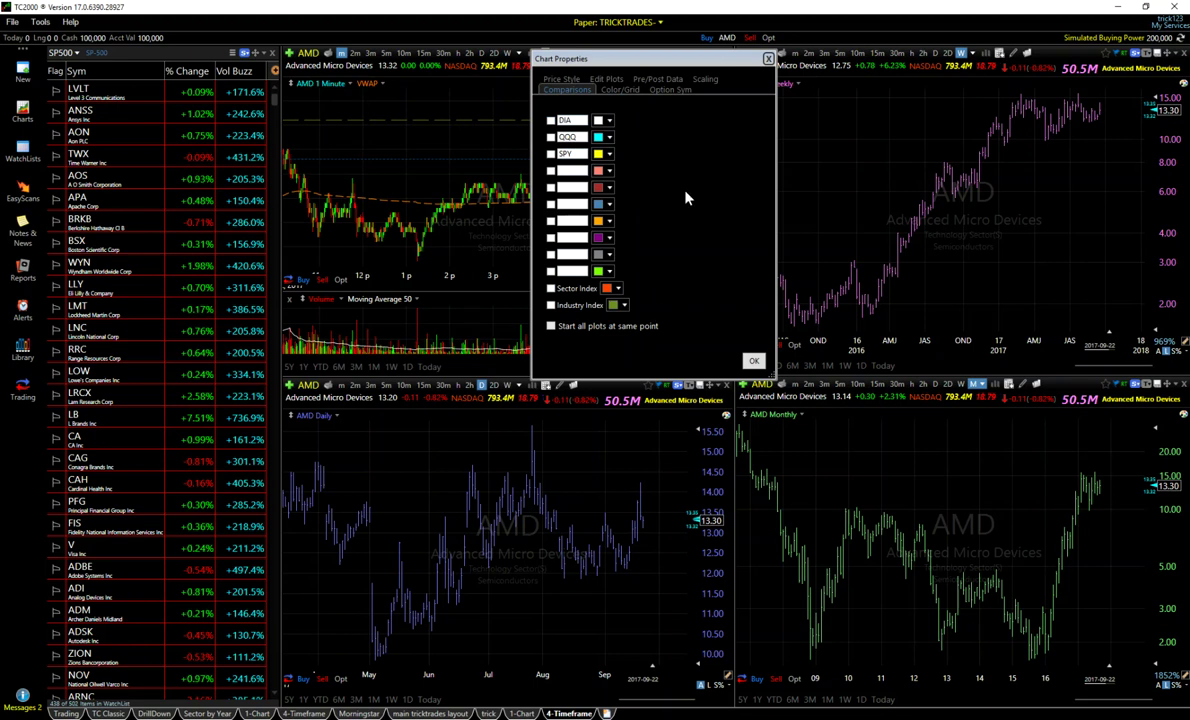
left_click(607, 82)
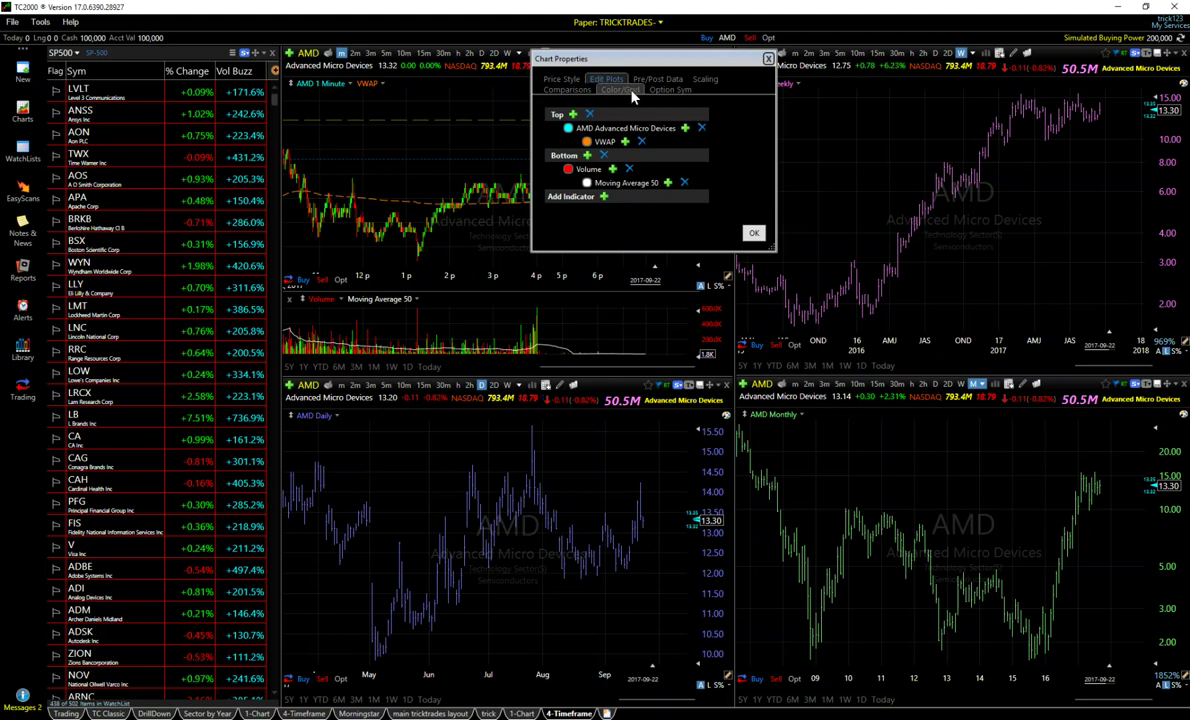
Reduce the 1-minute chart's value grid lines and date grid lines to their minimum visibility.
left_click(622, 90)
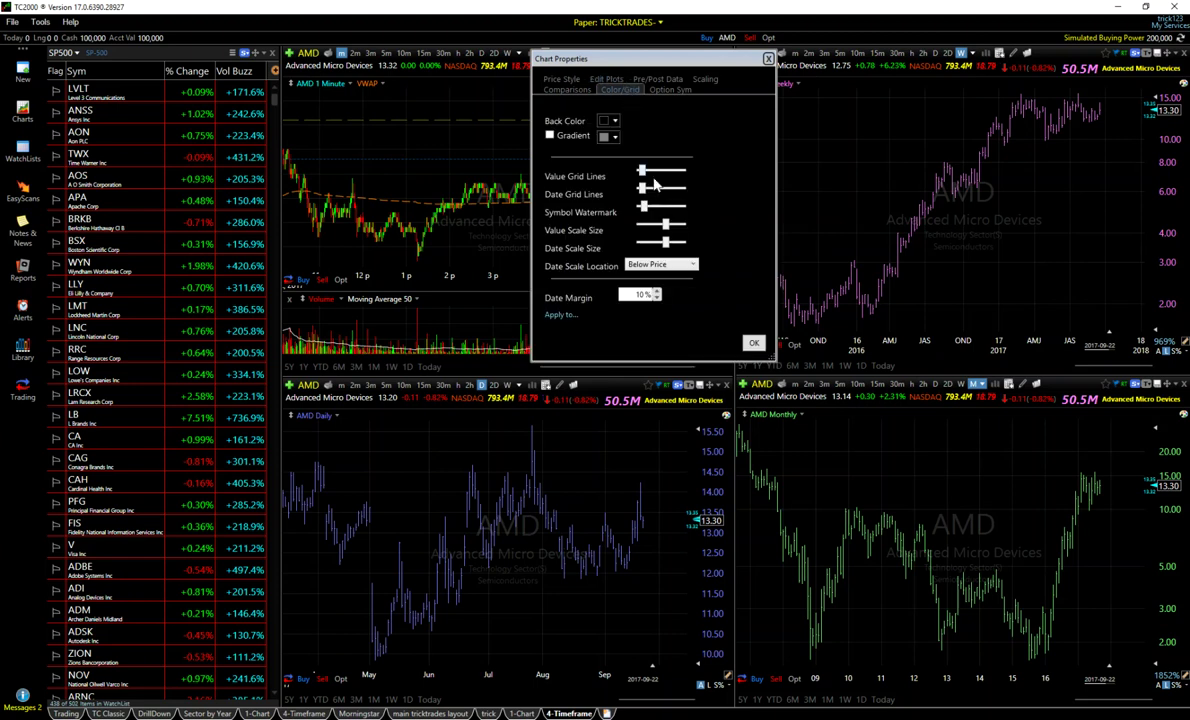
mouse_move(646, 175)
left_mouse_down()
mouse_move(628, 172)
mouse_move(627, 190)
left_mouse_up()
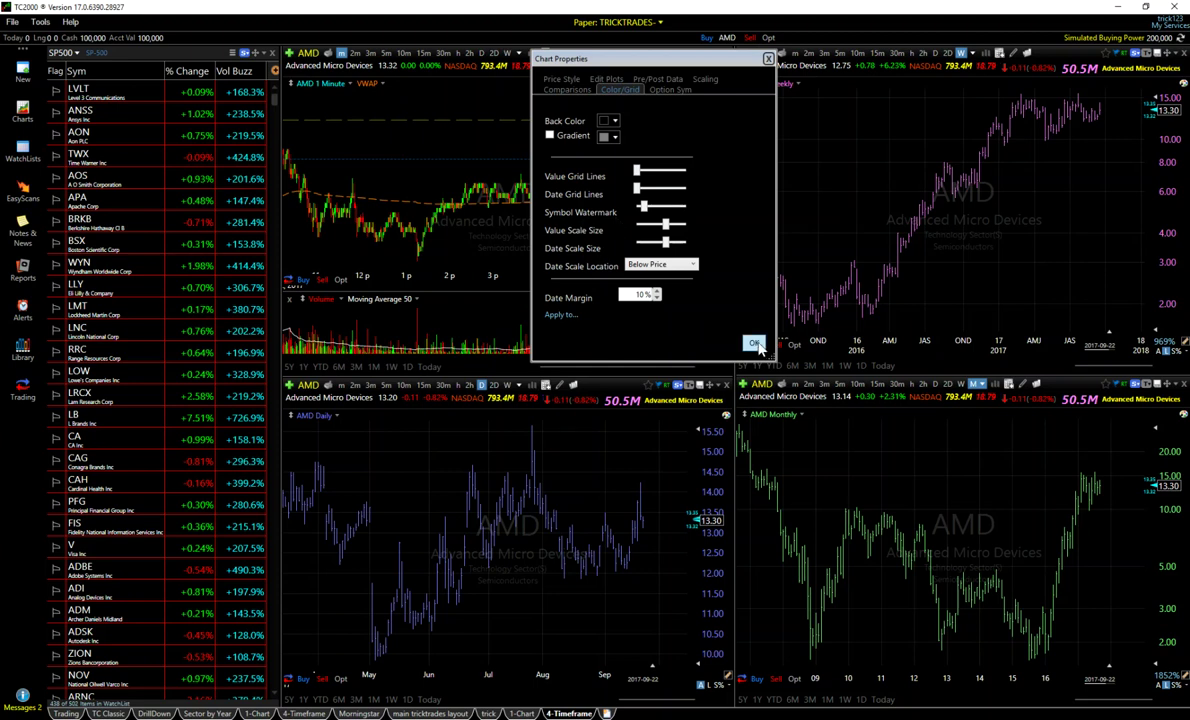
left_click(754, 343)
Add an Exp Moving Average 9 plot to the AMD price on the 1-minute chart.
scroll(539, 160, "down", 2)
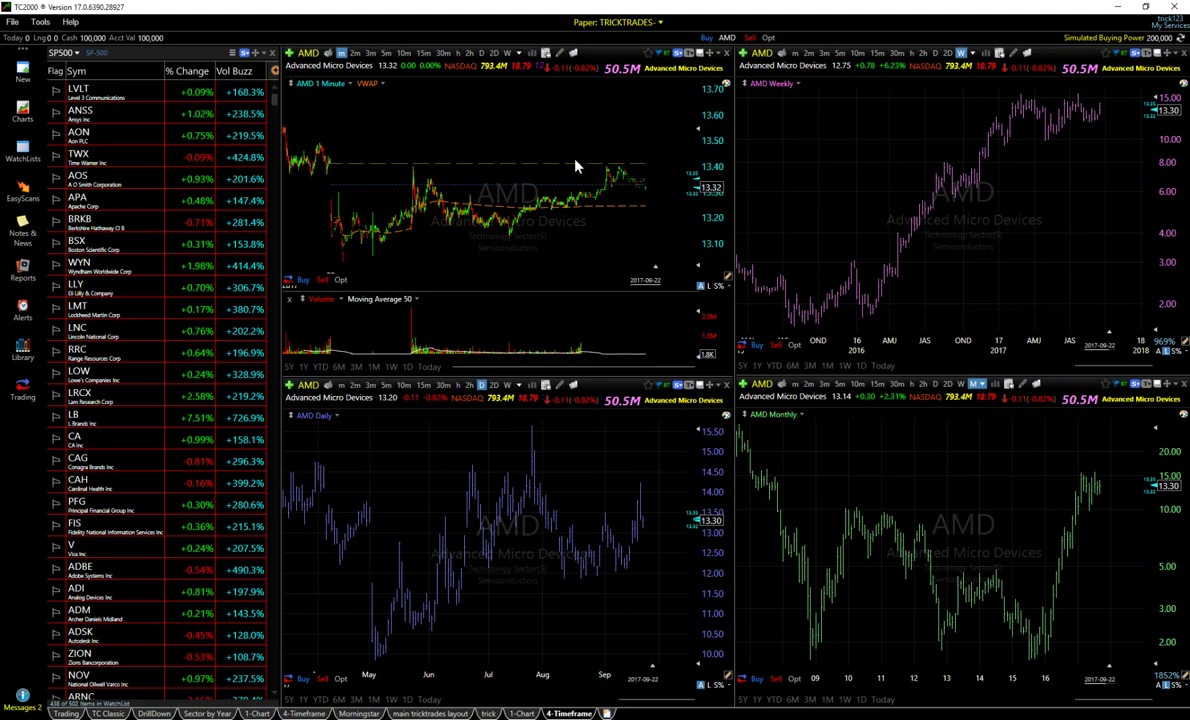
scroll(575, 166, "up", 3)
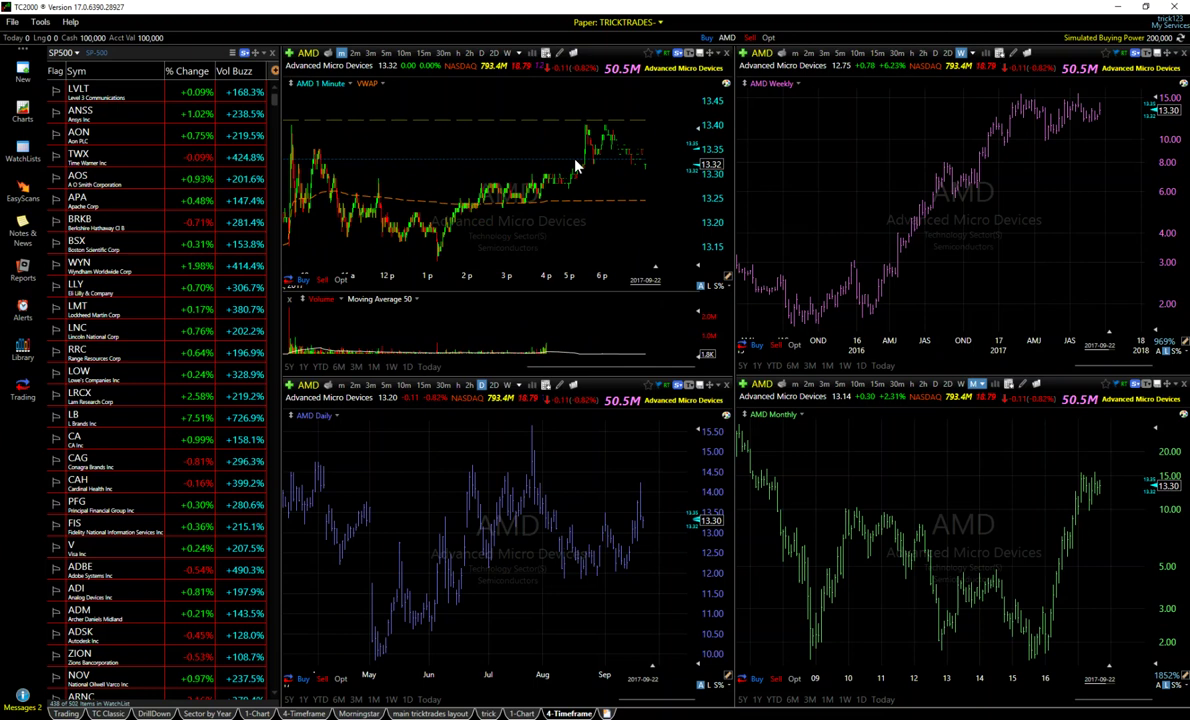
right_click(437, 123)
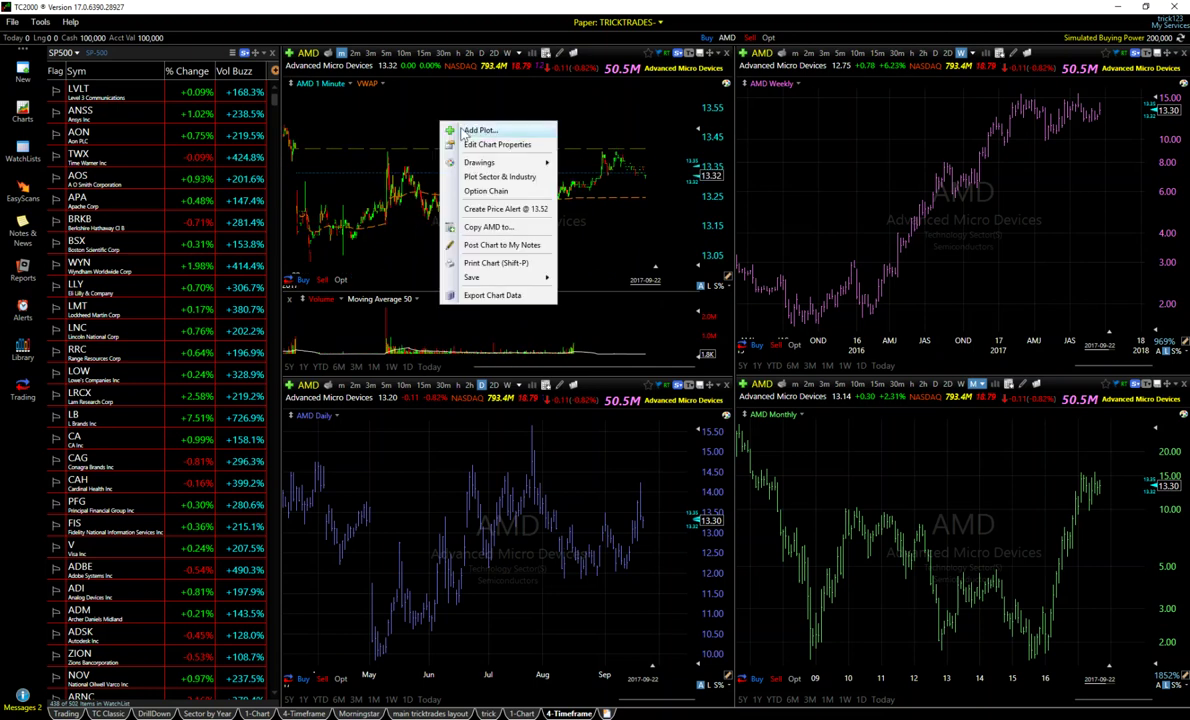
left_click(478, 131)
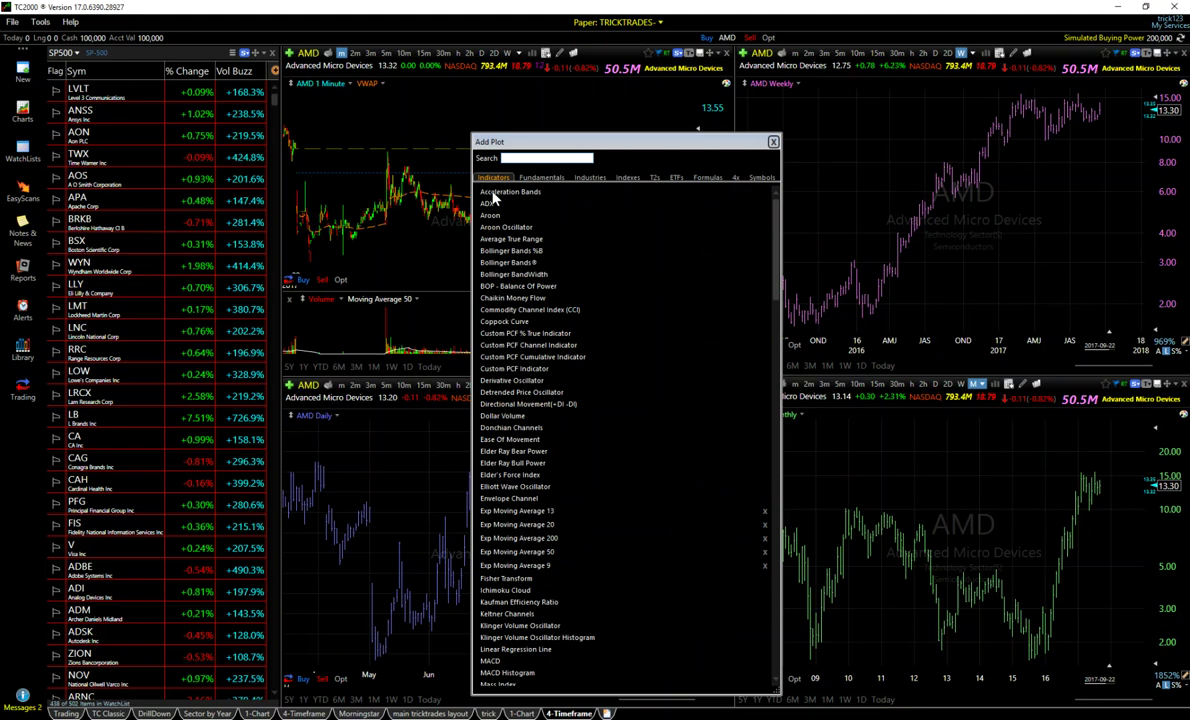
left_click(520, 556)
left_click(540, 166)
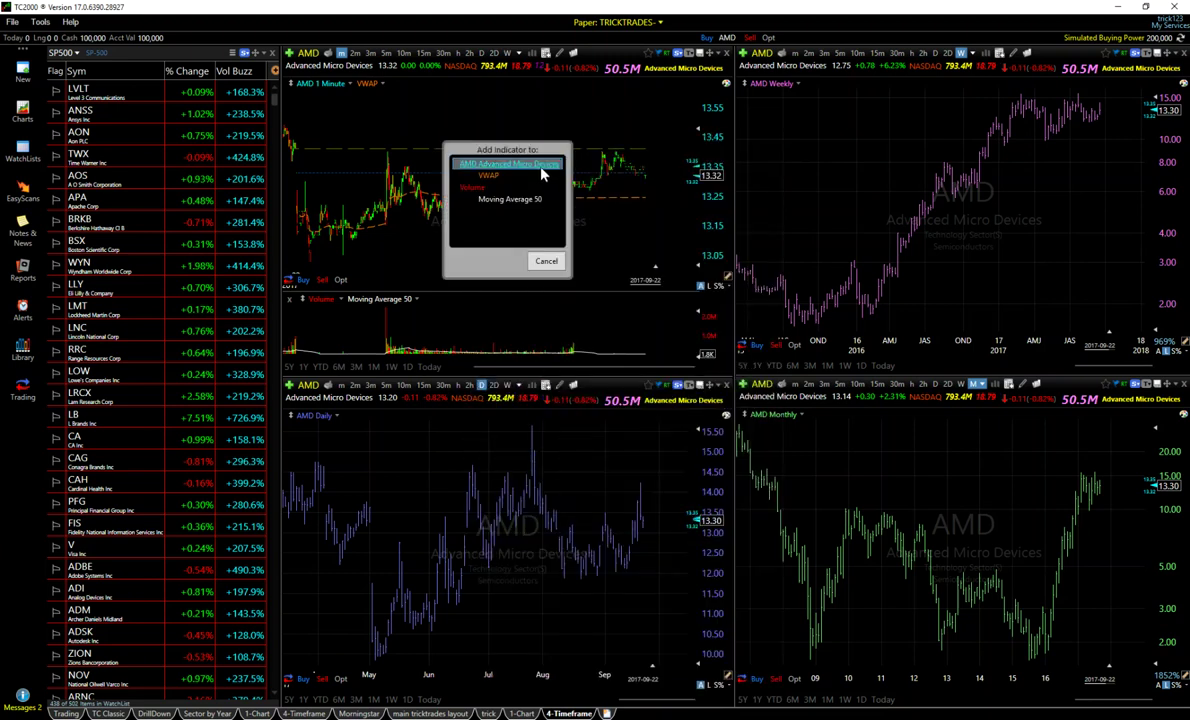
left_click(540, 168)
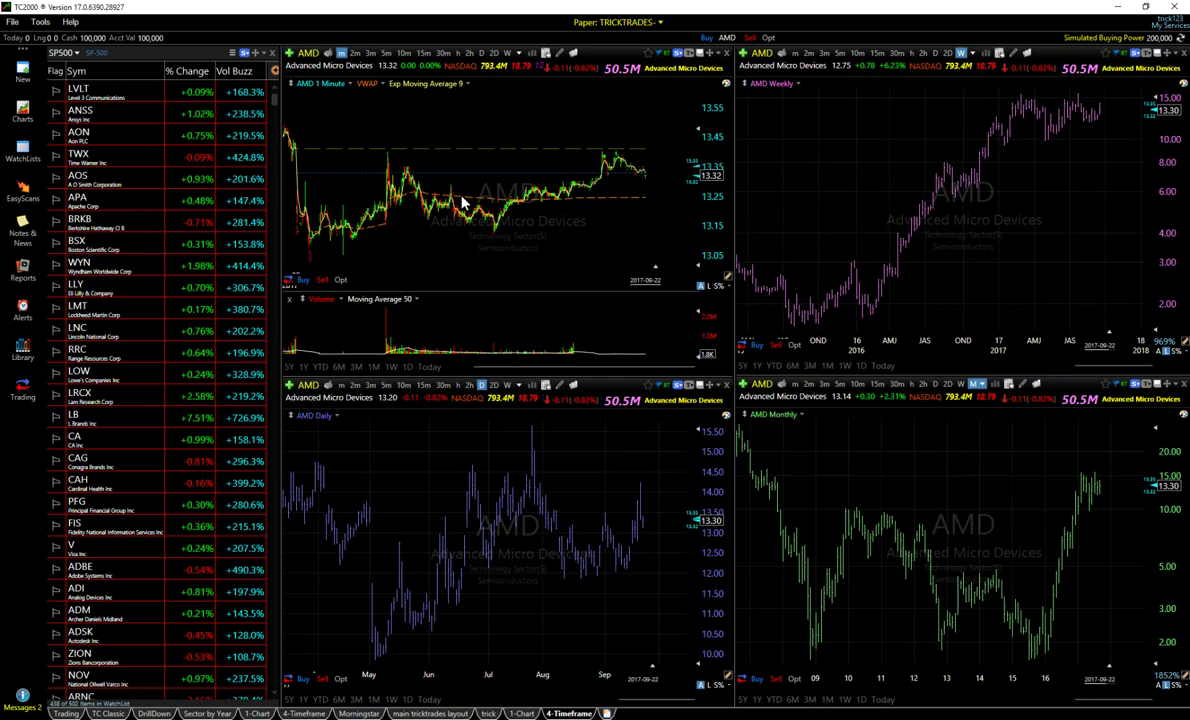
Add an Exp Moving Average 50 plot to the AMD price on the 1-minute chart.
right_click(494, 129)
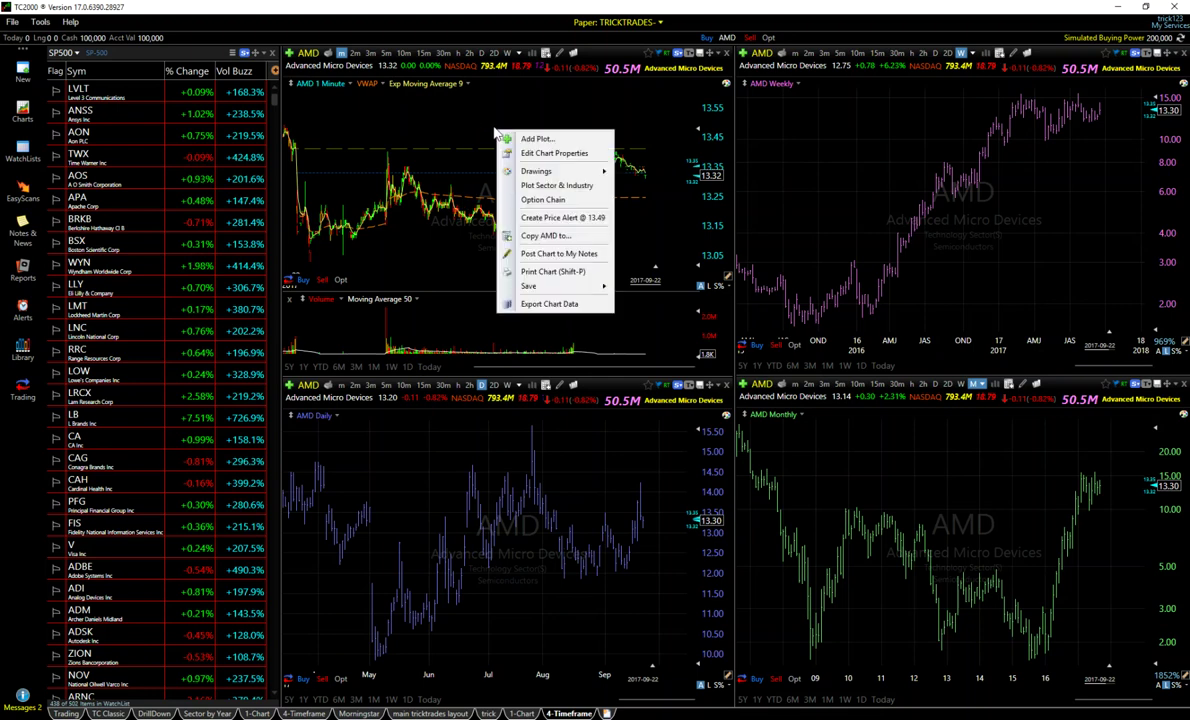
left_click(540, 140)
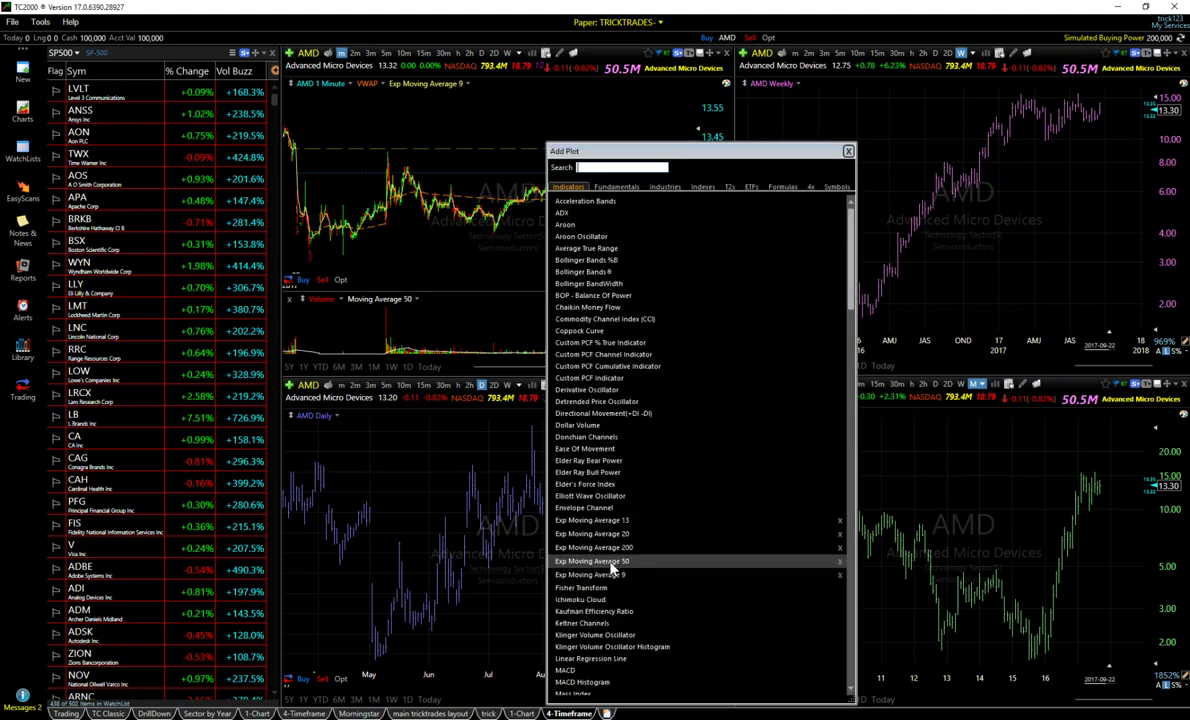
left_click(612, 563)
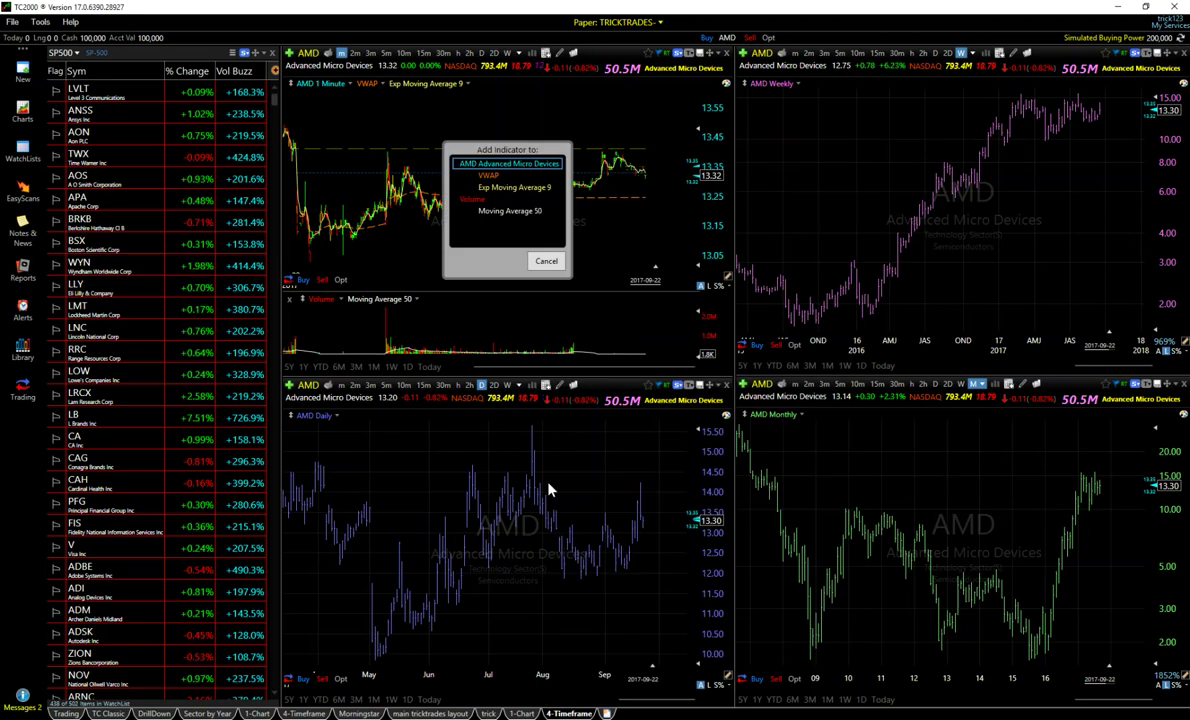
left_click(520, 164)
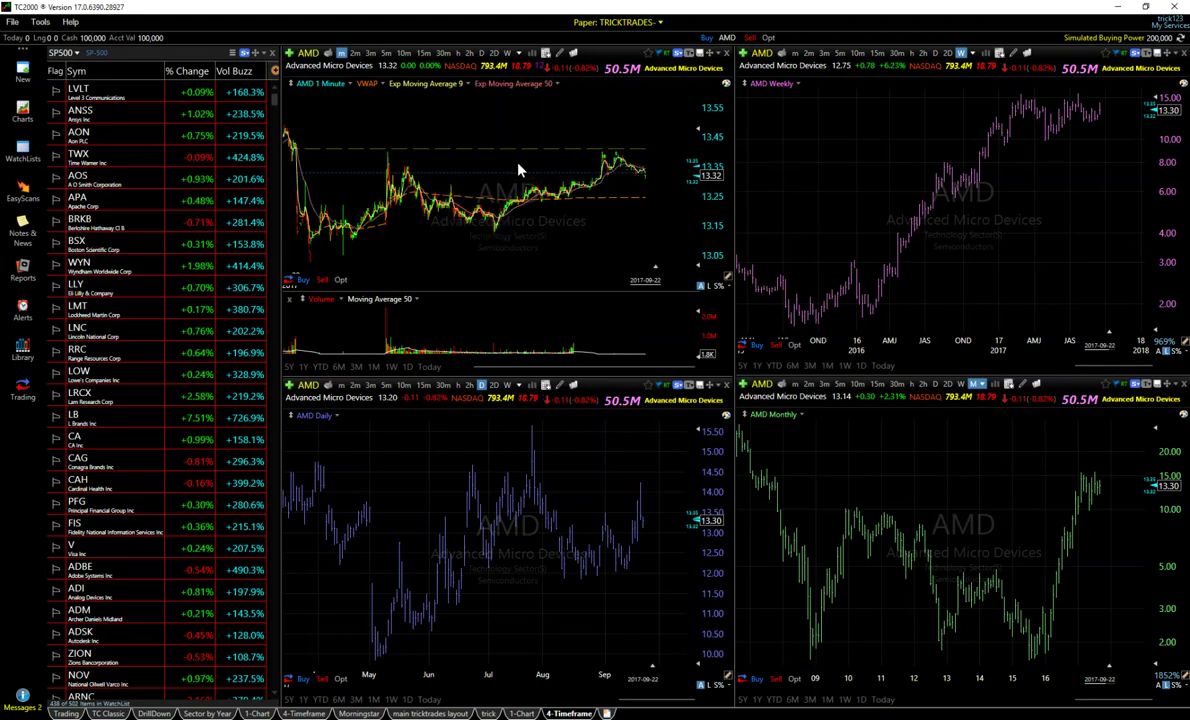
Change the Exp Moving Average 9 plot's color to magenta on the 1-minute chart.
right_click(392, 80)
left_click(420, 91)
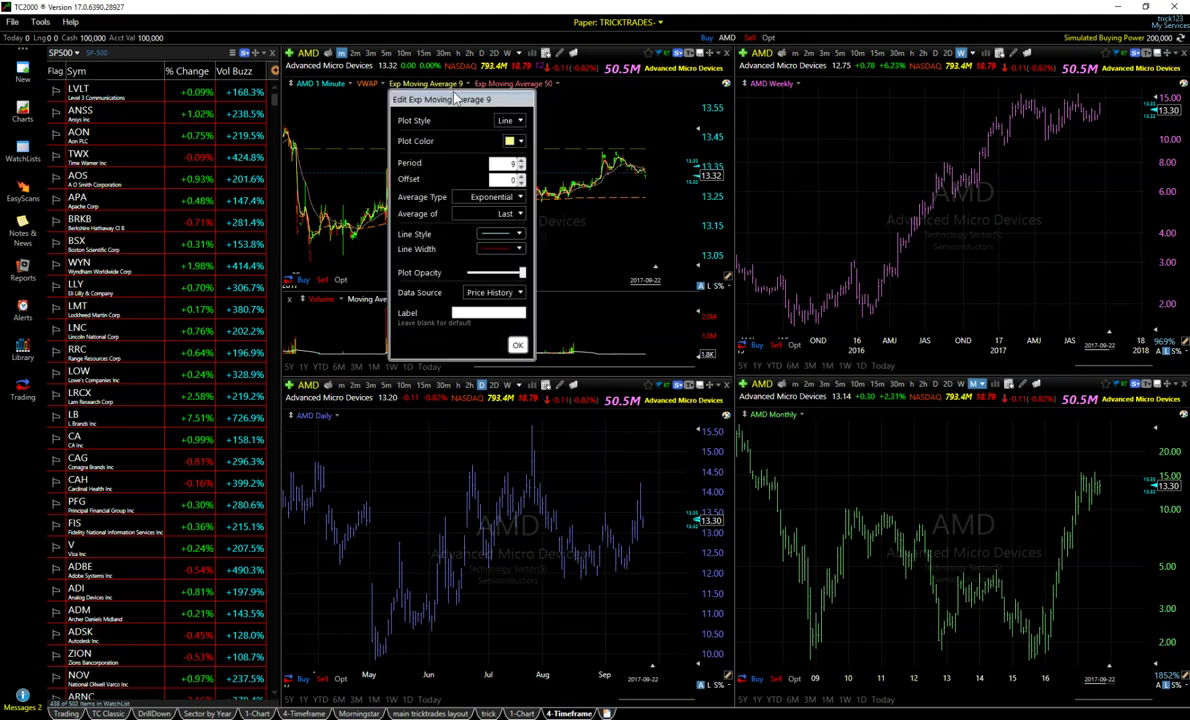
left_click(514, 141)
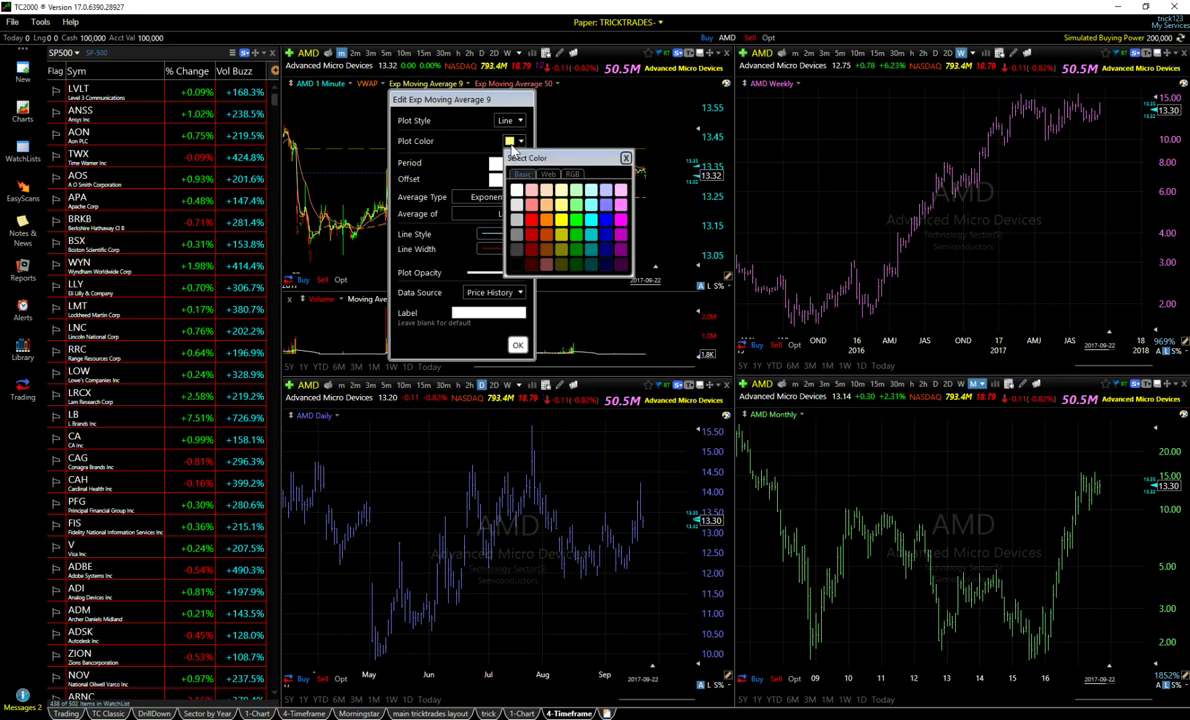
left_click(620, 221)
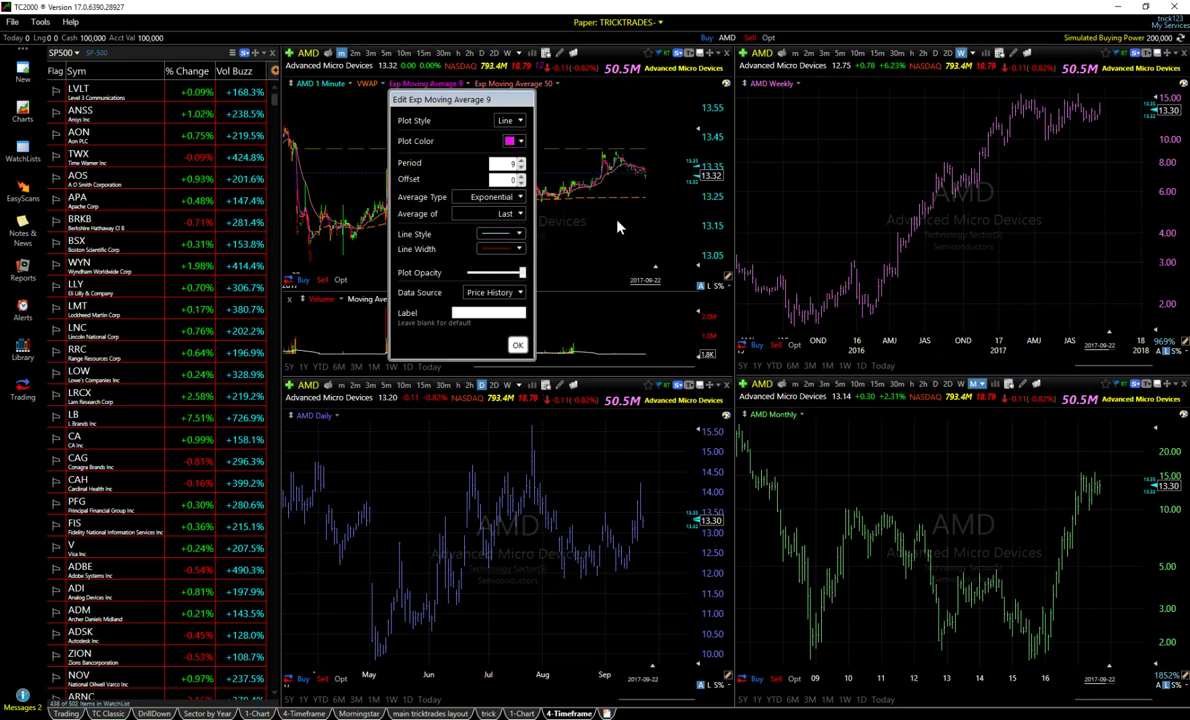
left_click(517, 345)
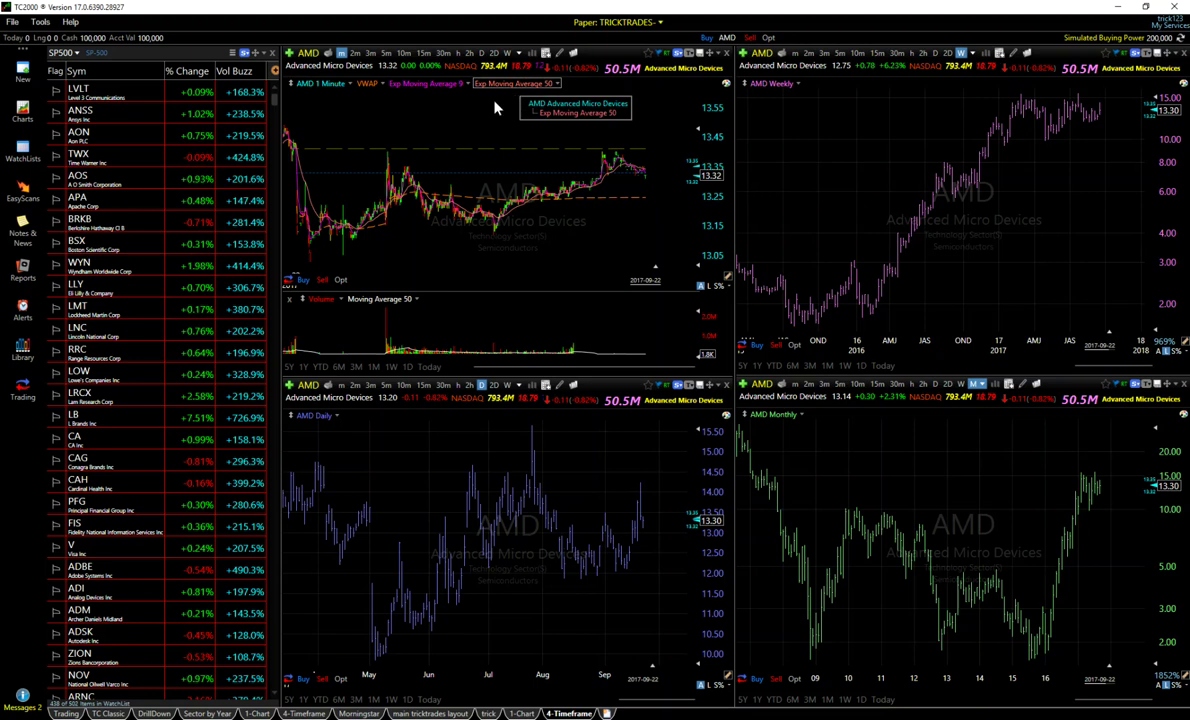
scroll(542, 230, "up", 3)
scroll(541, 225, "up", 2)
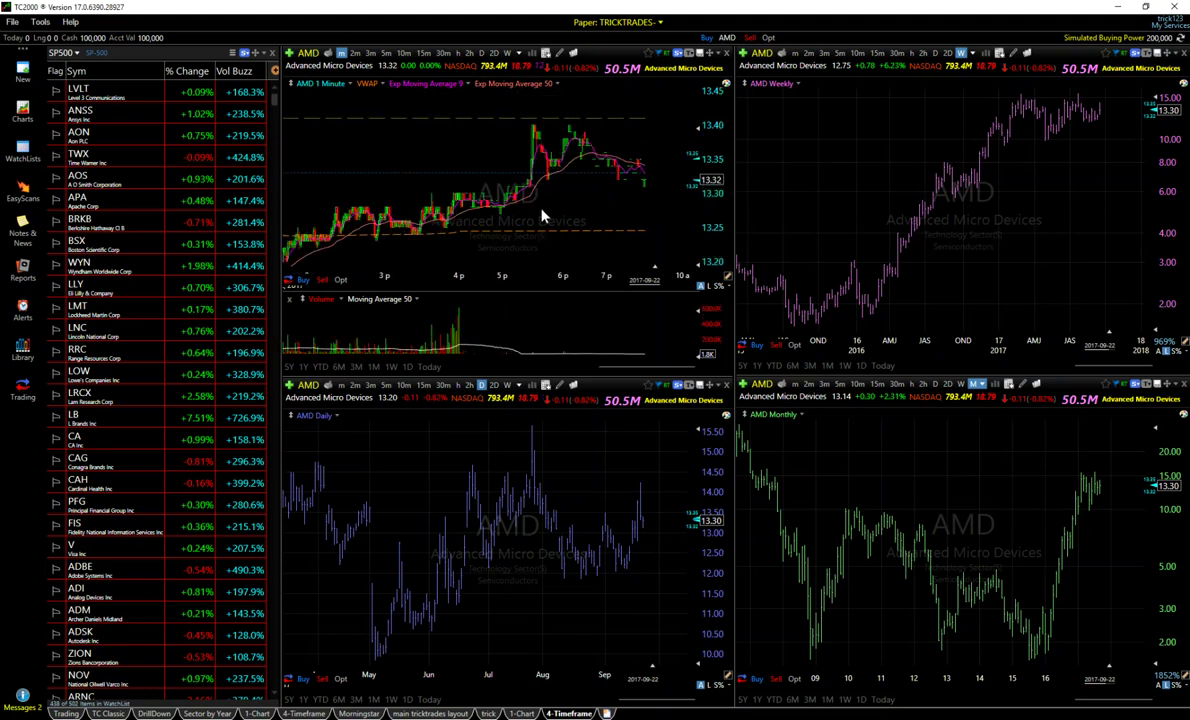
scroll(538, 224, "up", 2)
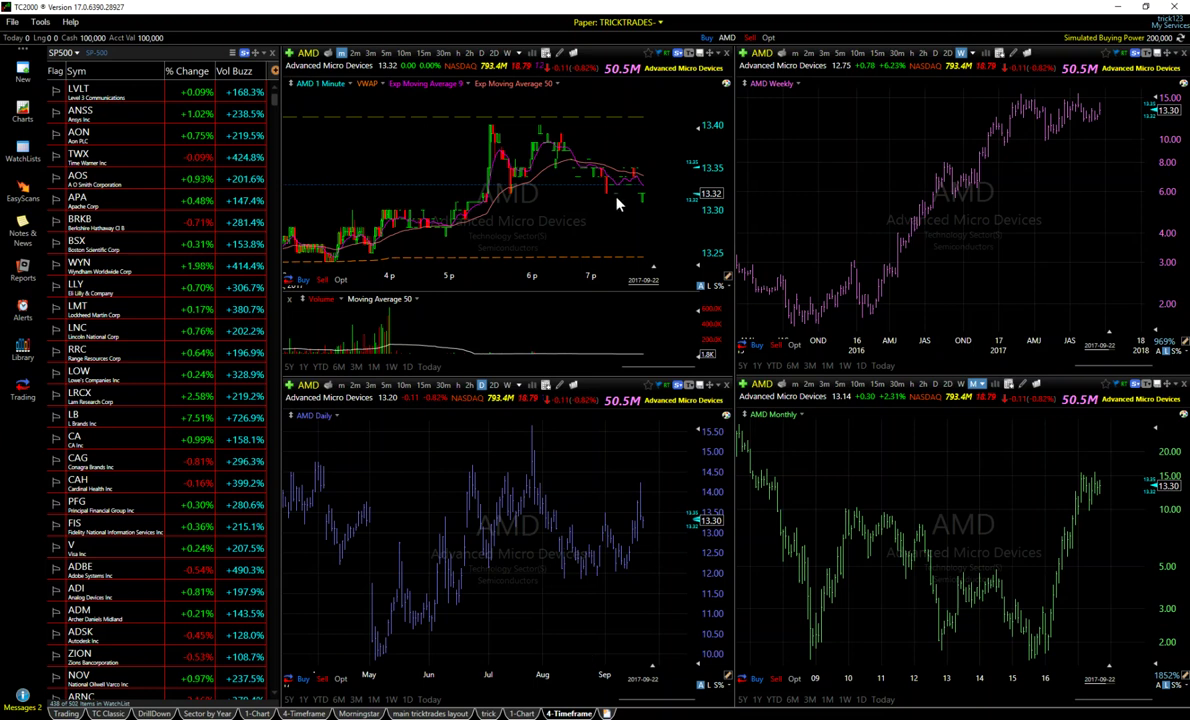
scroll(563, 200, "down", 4)
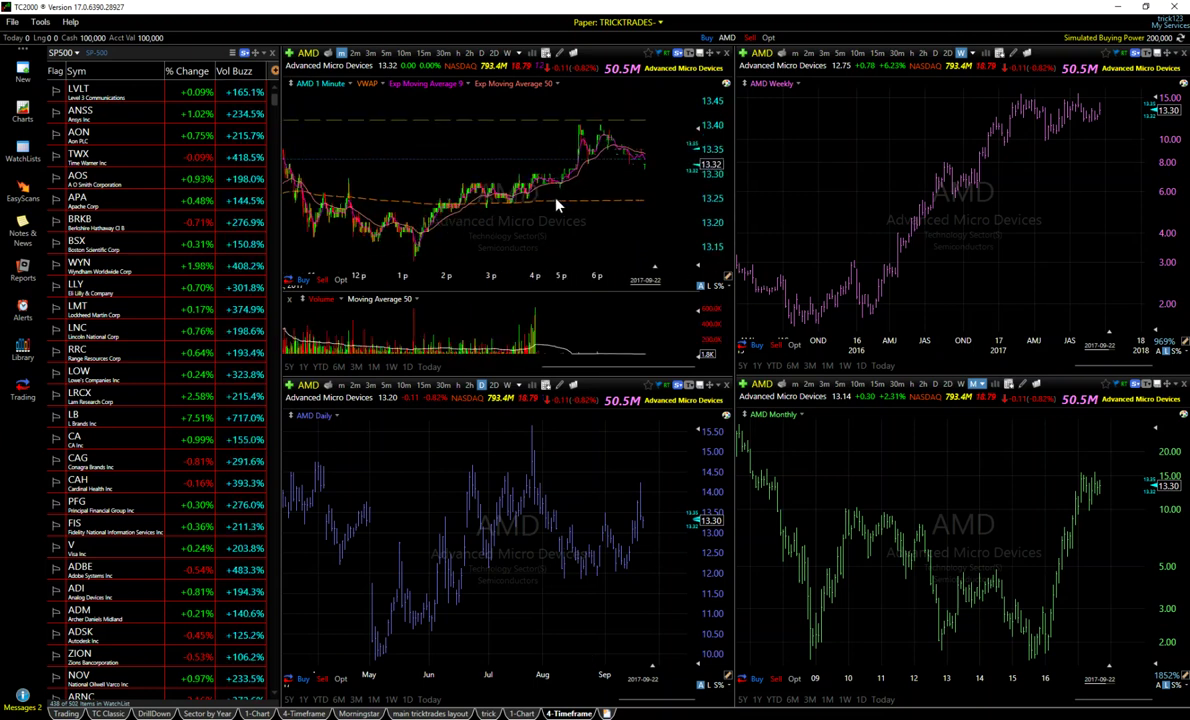
right_click(491, 222)
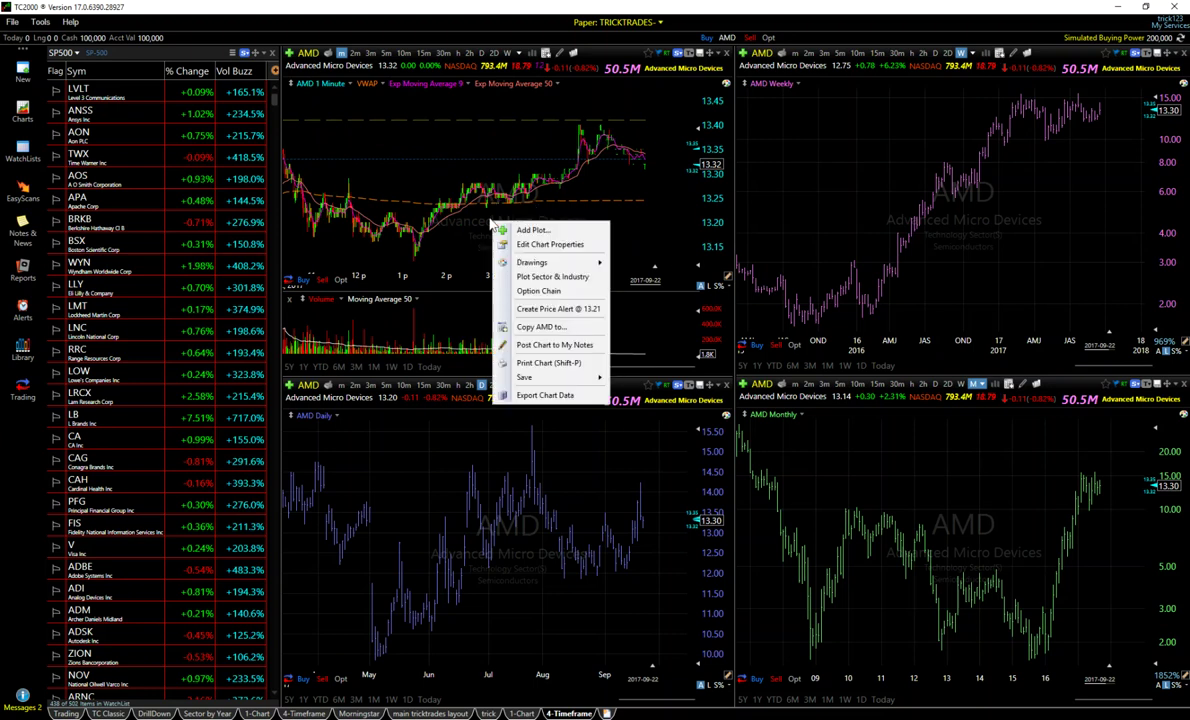
left_click(597, 131)
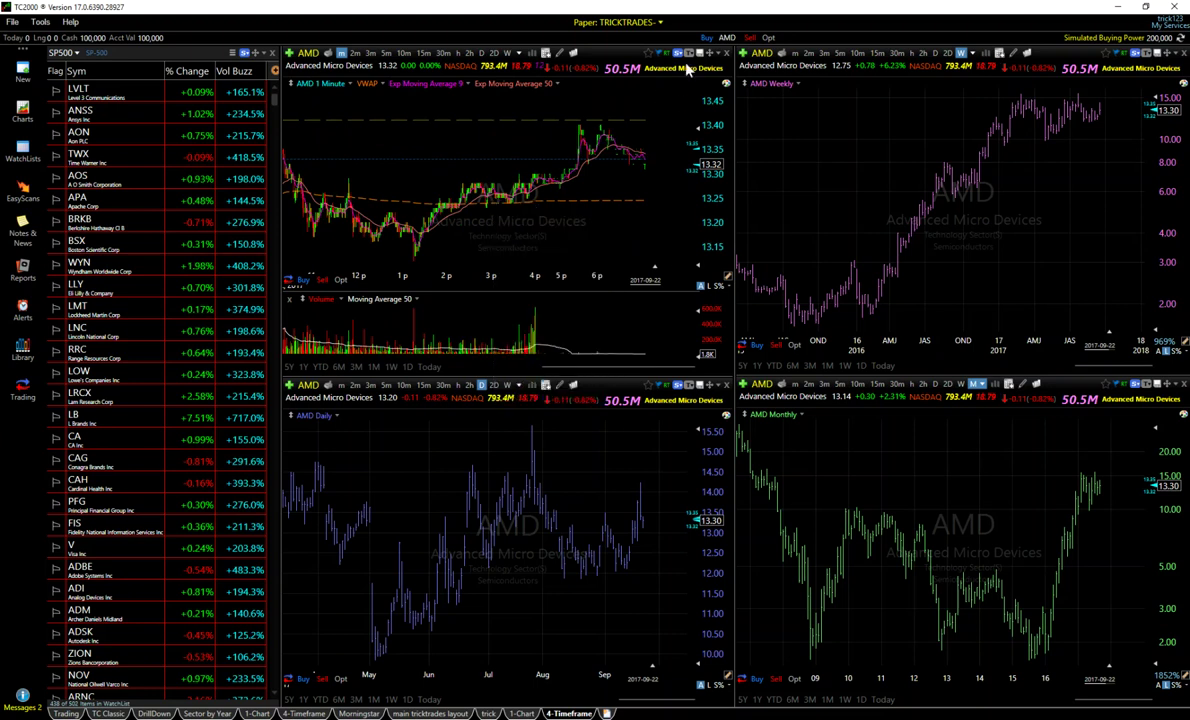
right_click(489, 174)
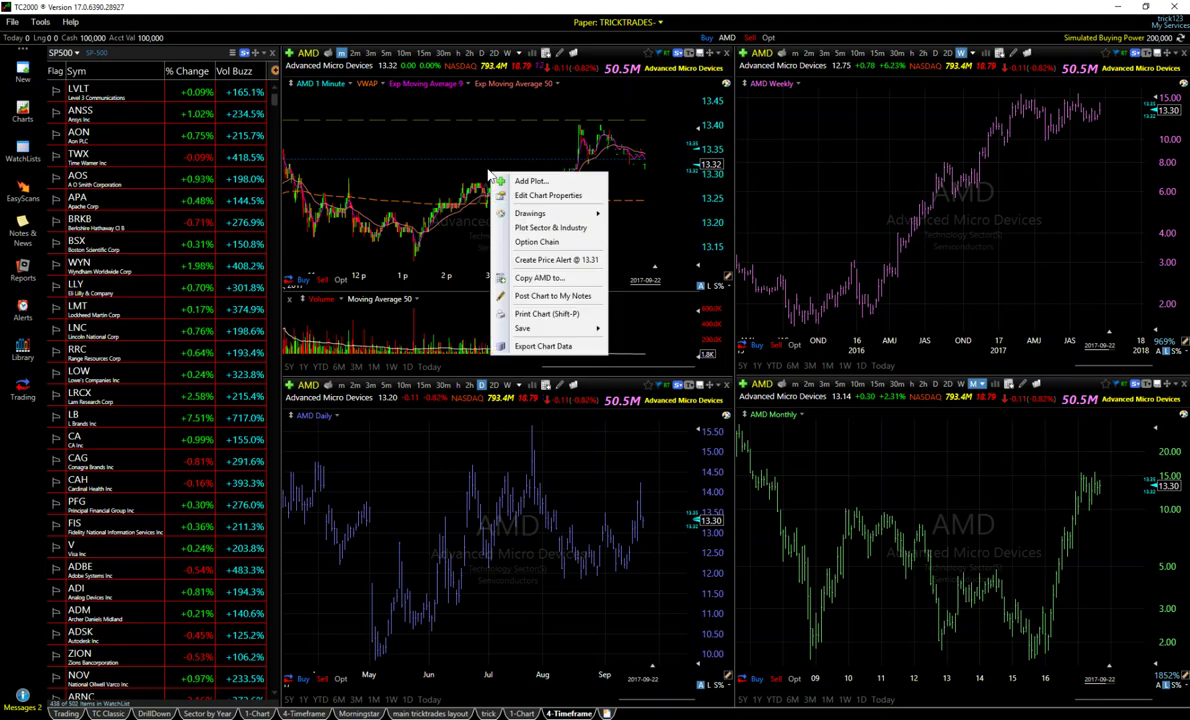
left_click(470, 120)
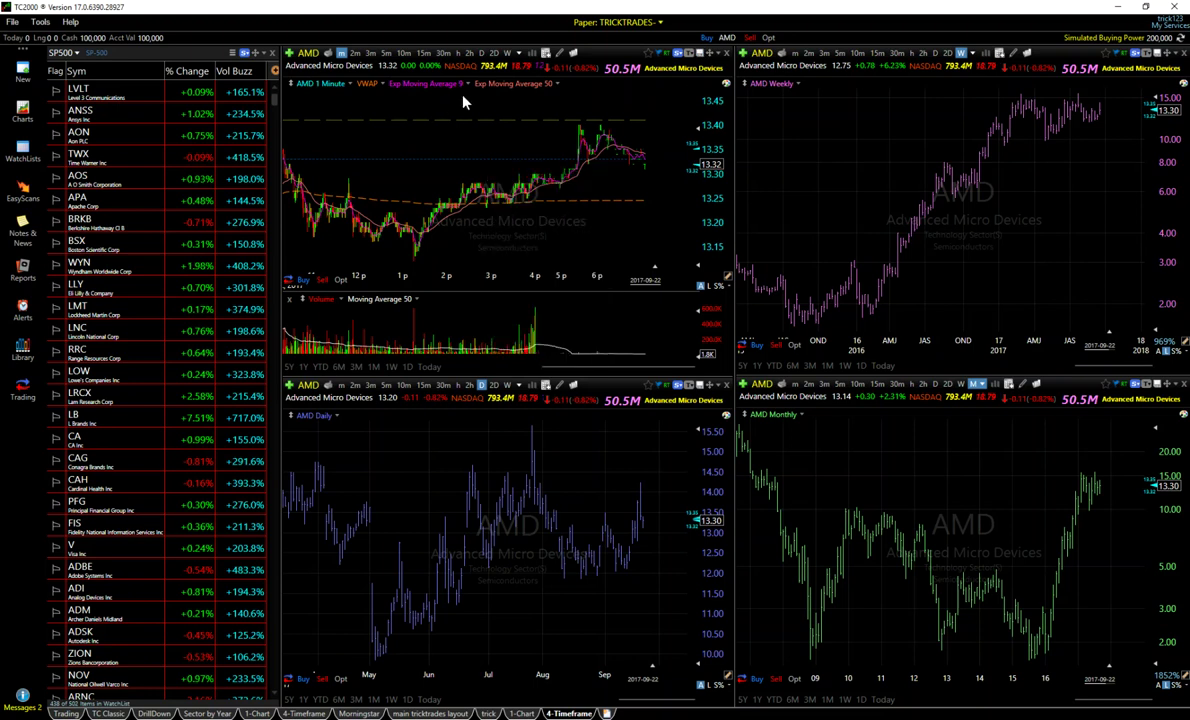
Apply the 1-minute chart's color and grid settings to all charts in this layout.
left_click(545, 55)
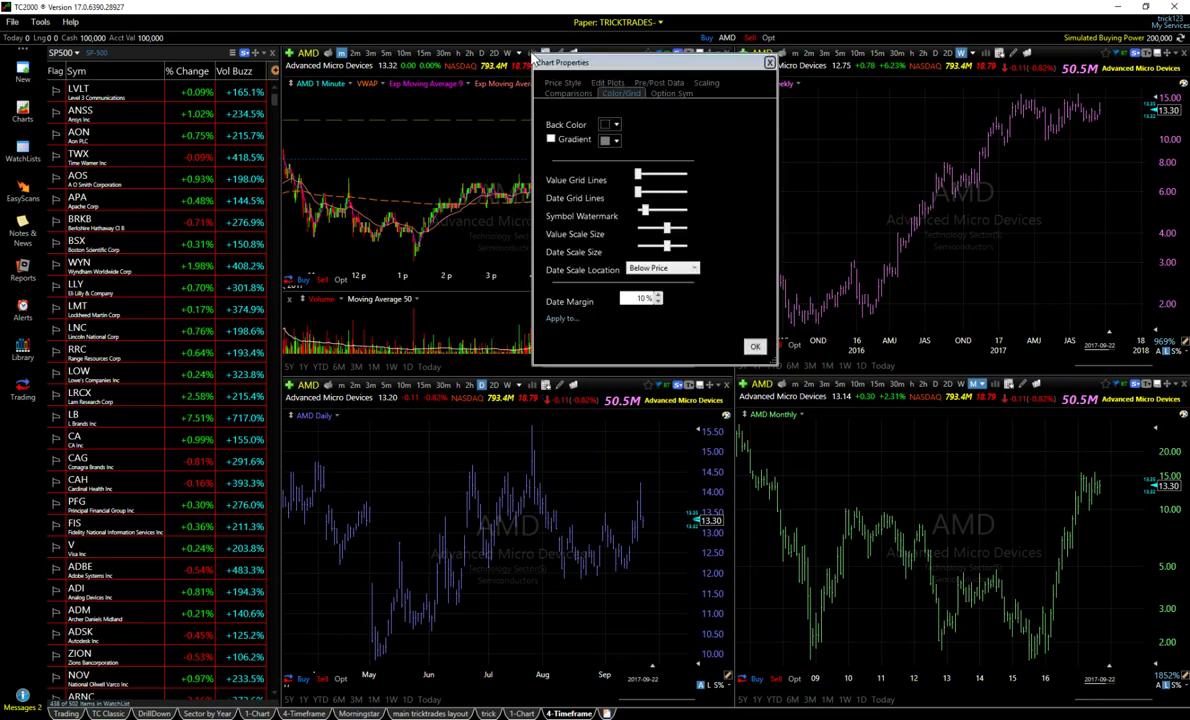
left_click(561, 319)
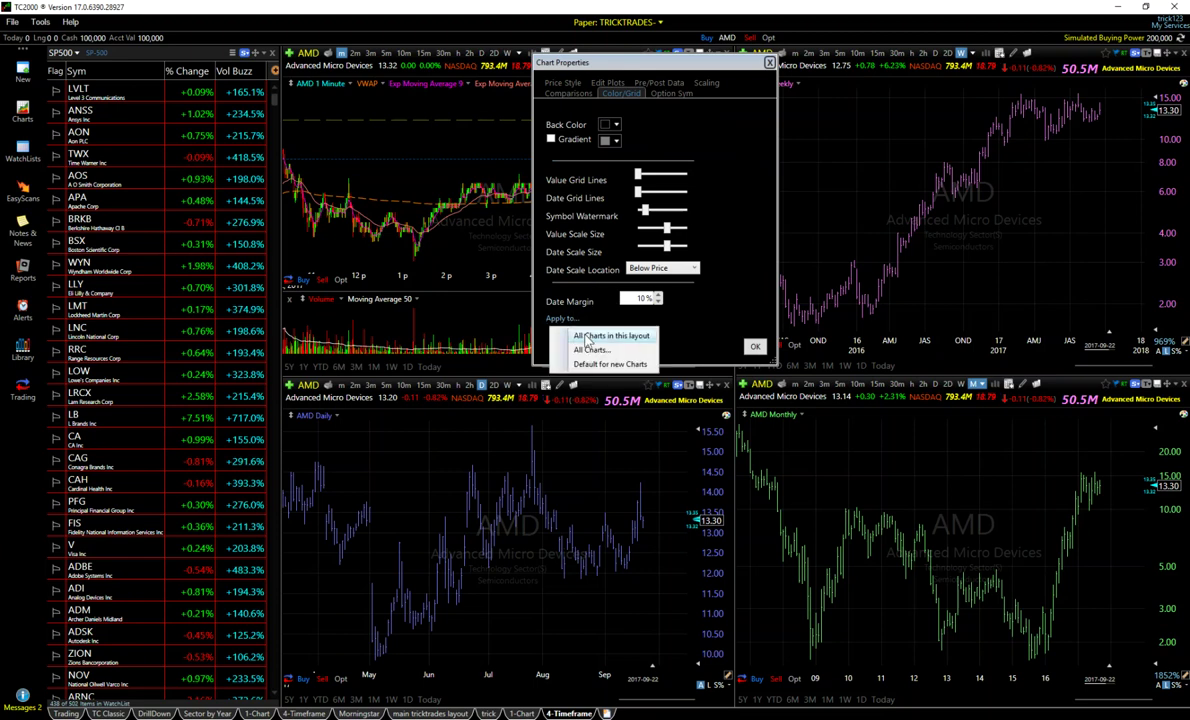
left_click(587, 340)
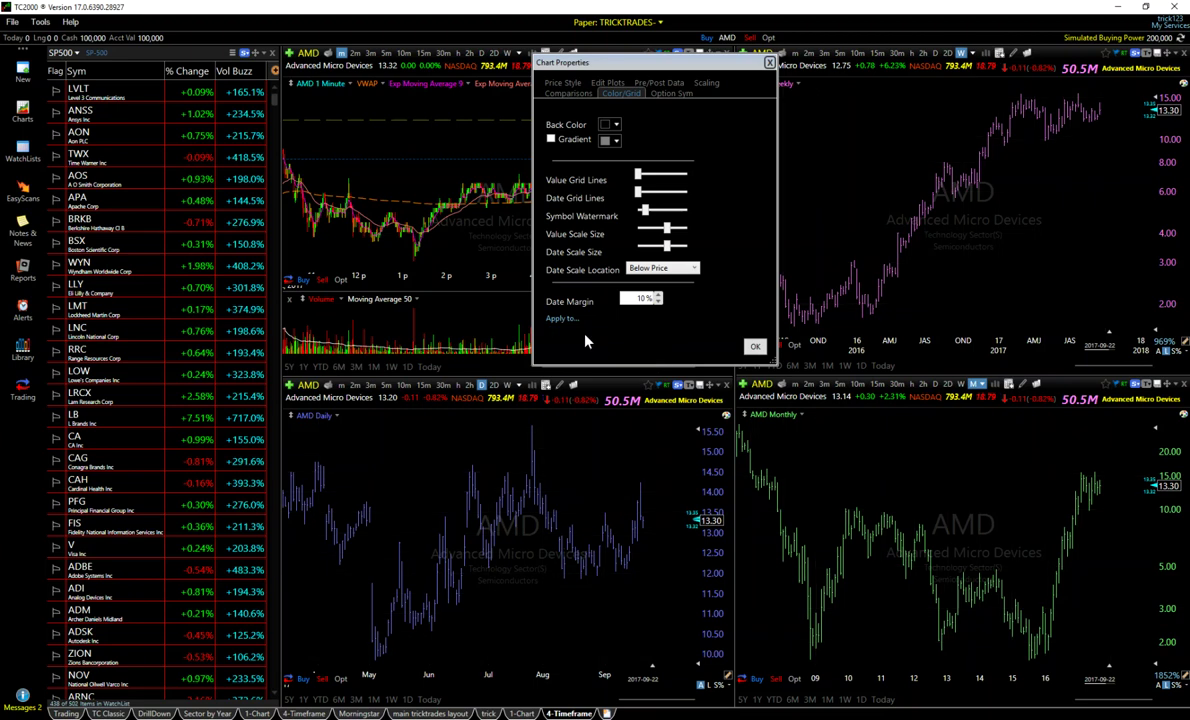
left_click(755, 346)
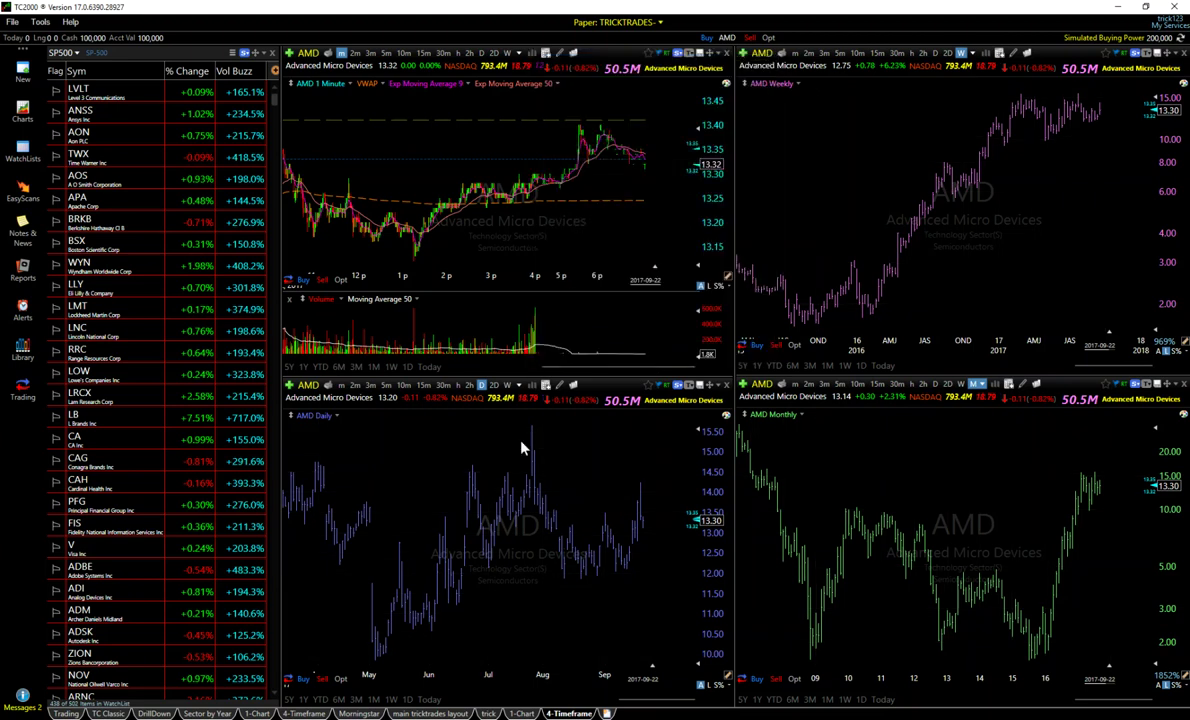
Save the 1-minute chart as a reusable chart named "BLACK VWAP 9 50".
scroll(552, 231, "down", 3)
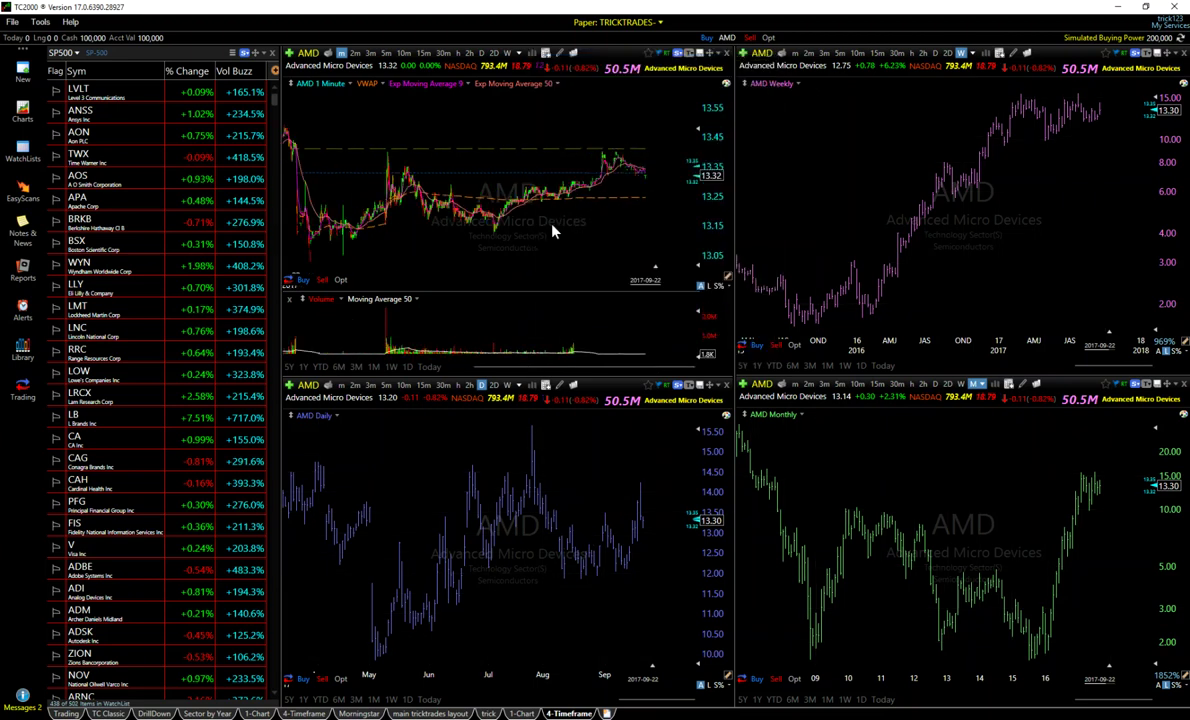
scroll(552, 231, "up", 3)
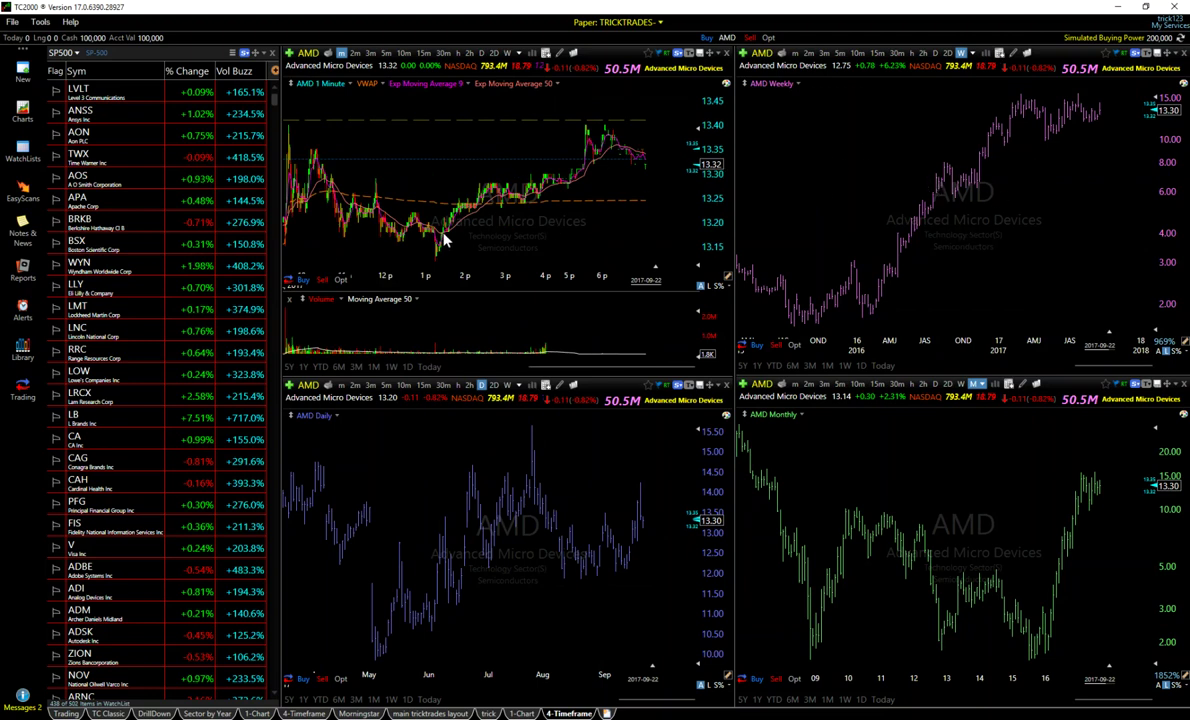
left_click(686, 56)
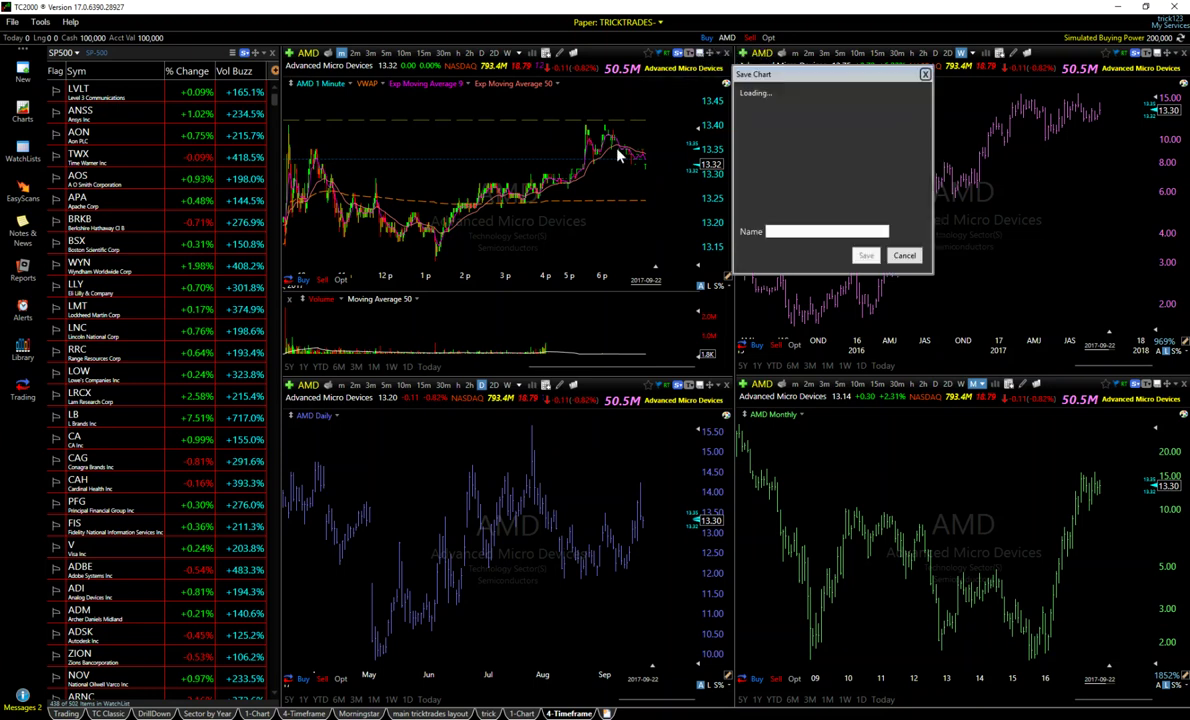
left_click(797, 232)
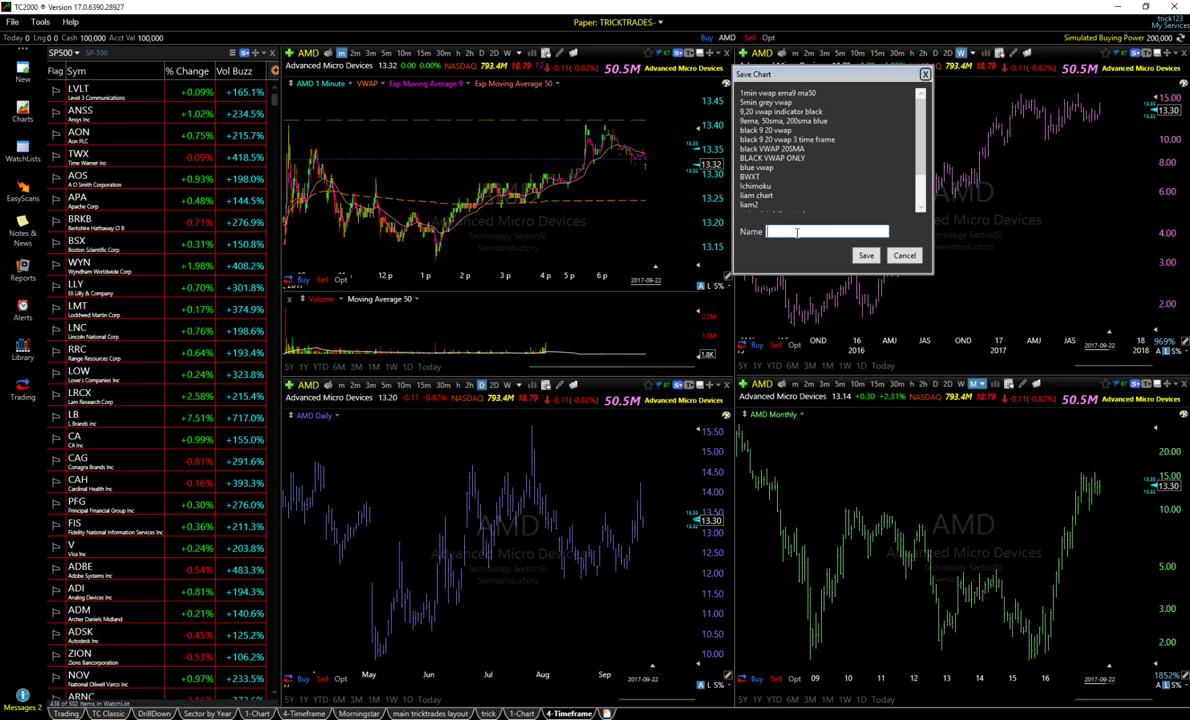
type("BLACK VWAP 9 50")
key("Return")
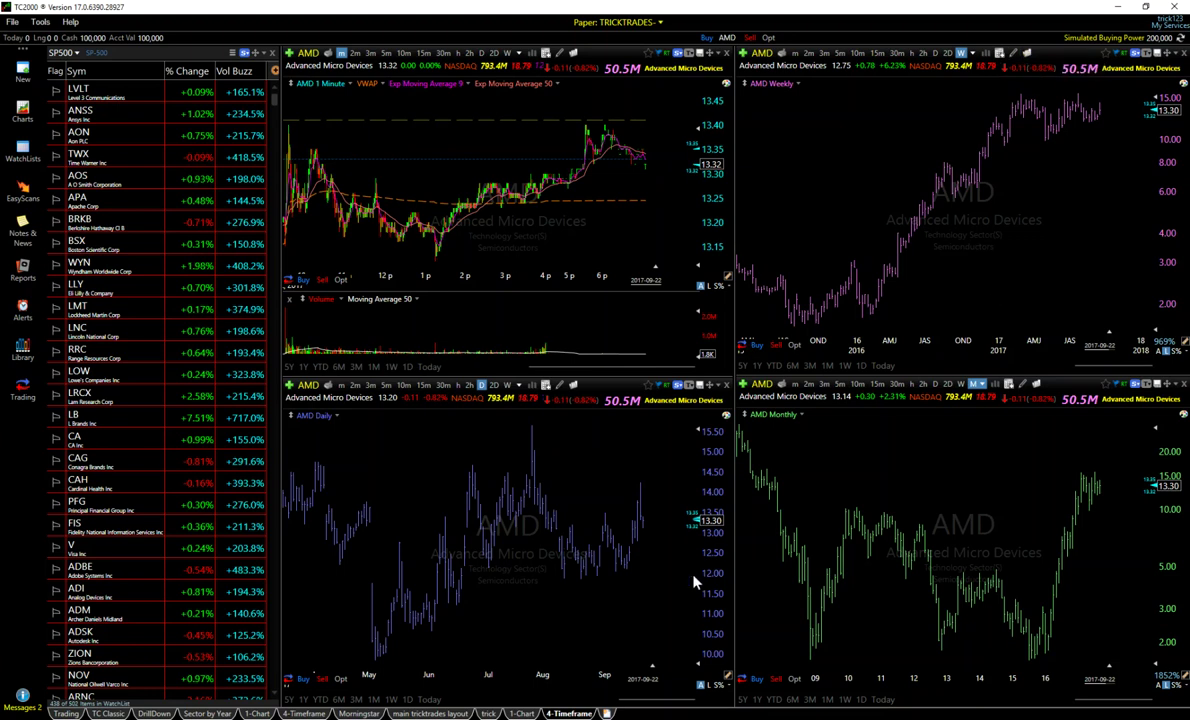
Load the saved "BLACK VWAP 9 50" chart into the weekly, daily and monthly charts.
left_click(1027, 54)
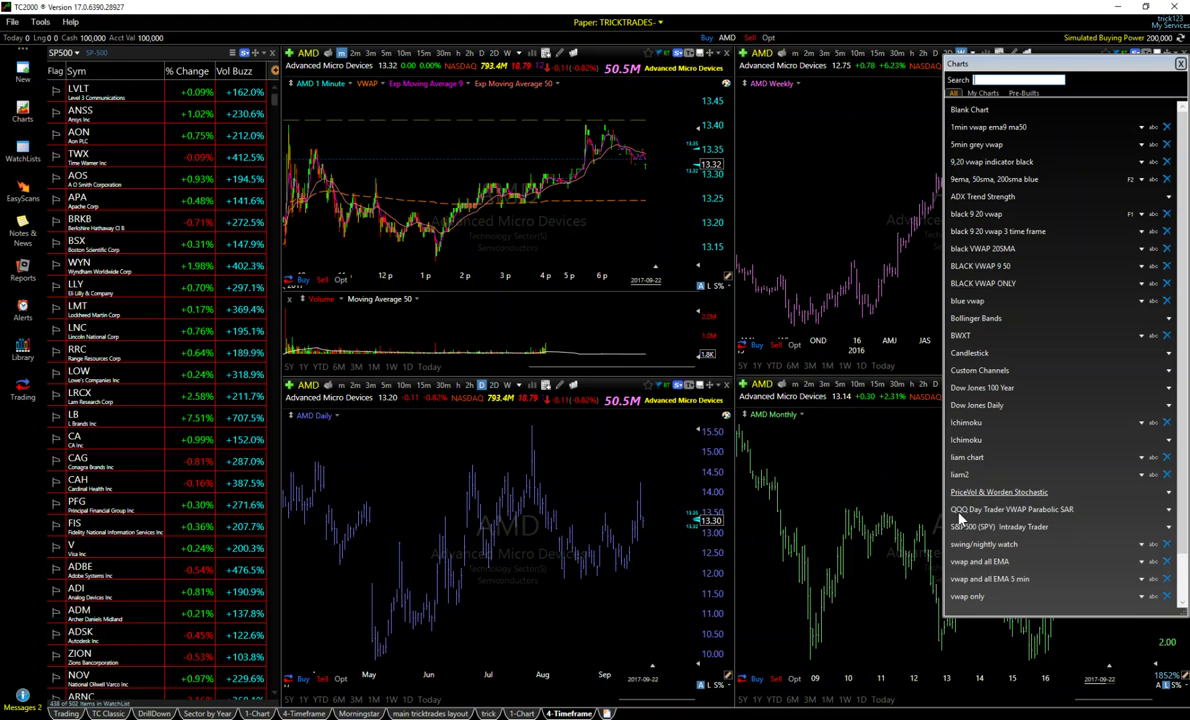
left_click(985, 266)
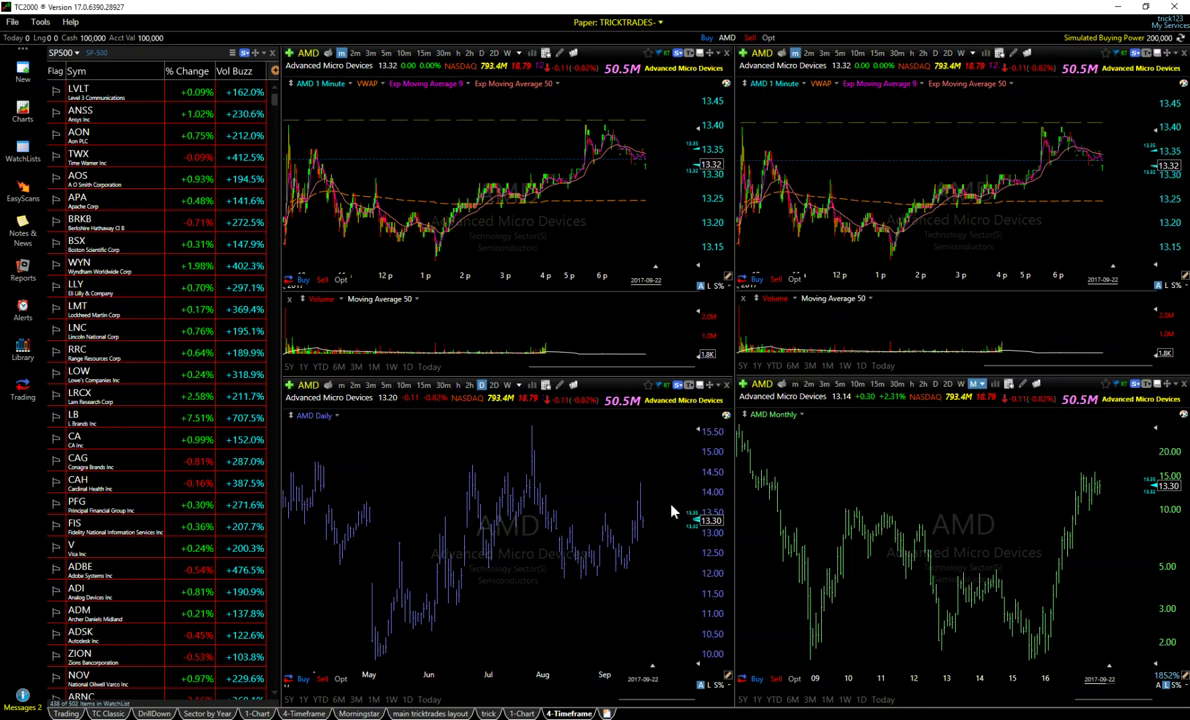
left_click(559, 384)
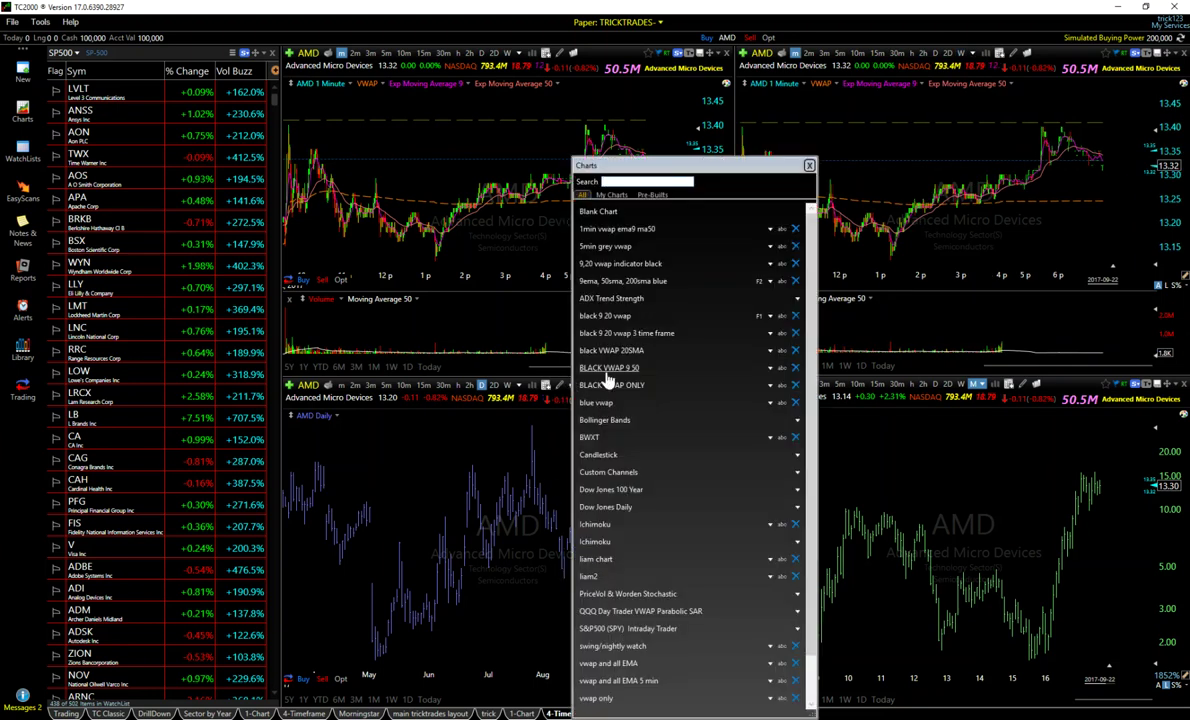
left_click(559, 384)
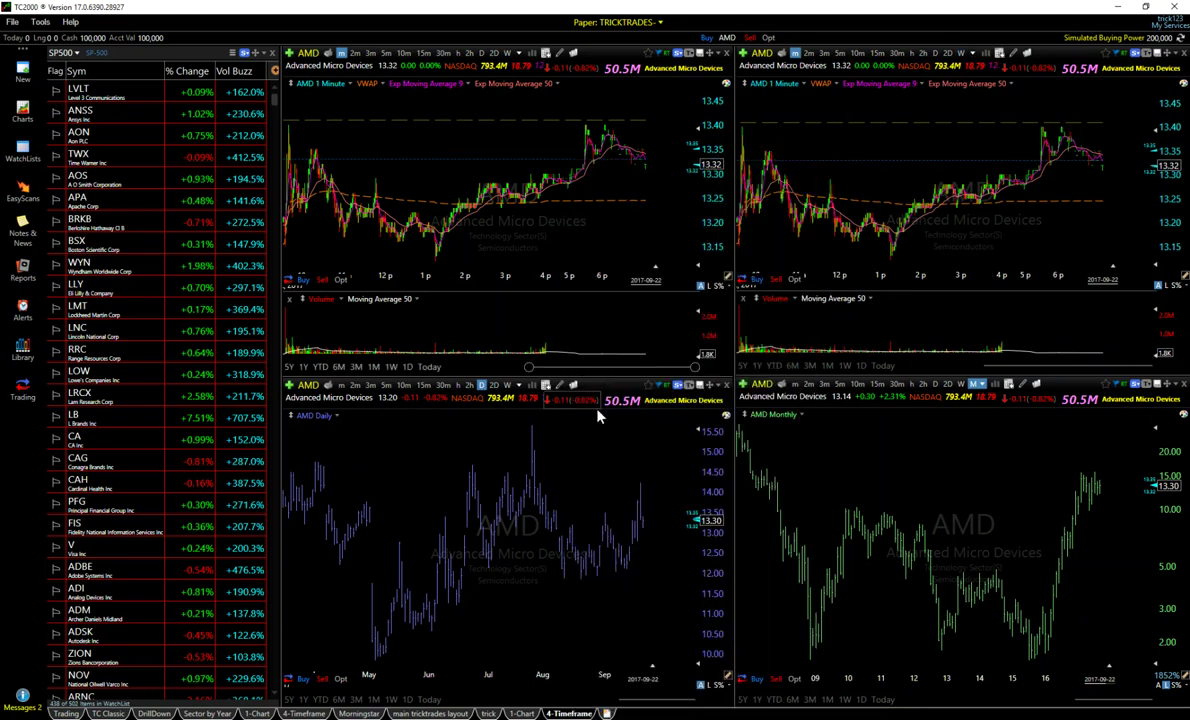
left_click(1038, 385)
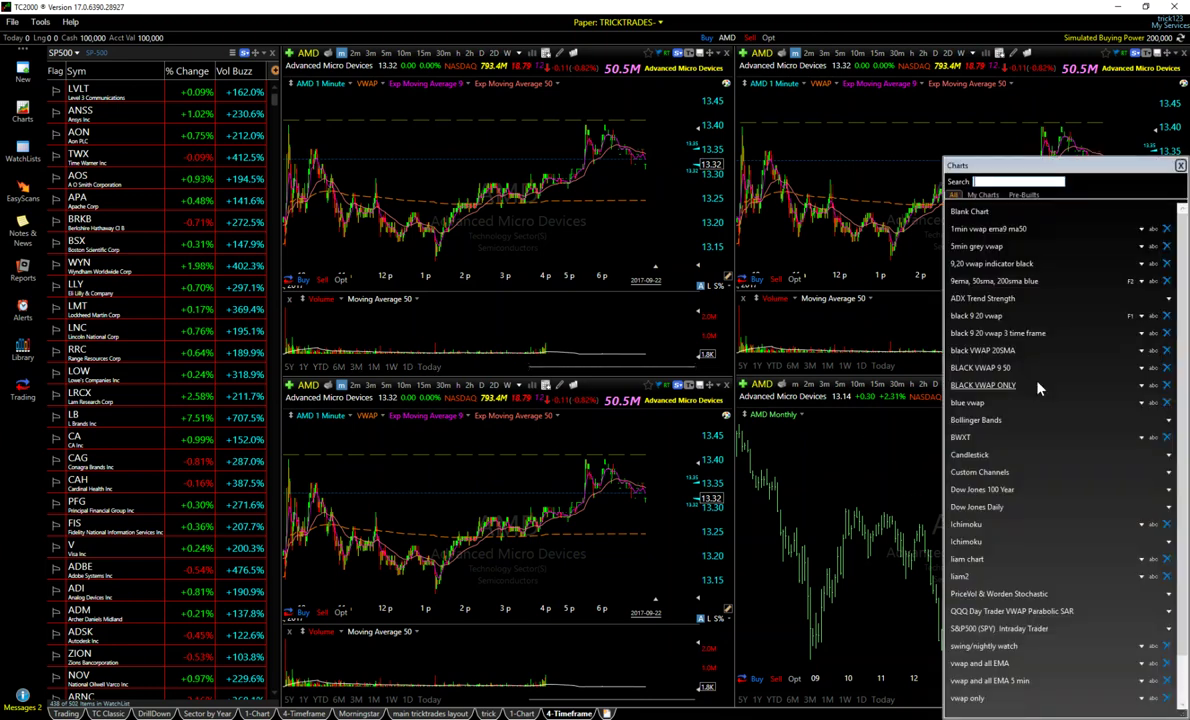
left_click(1004, 371)
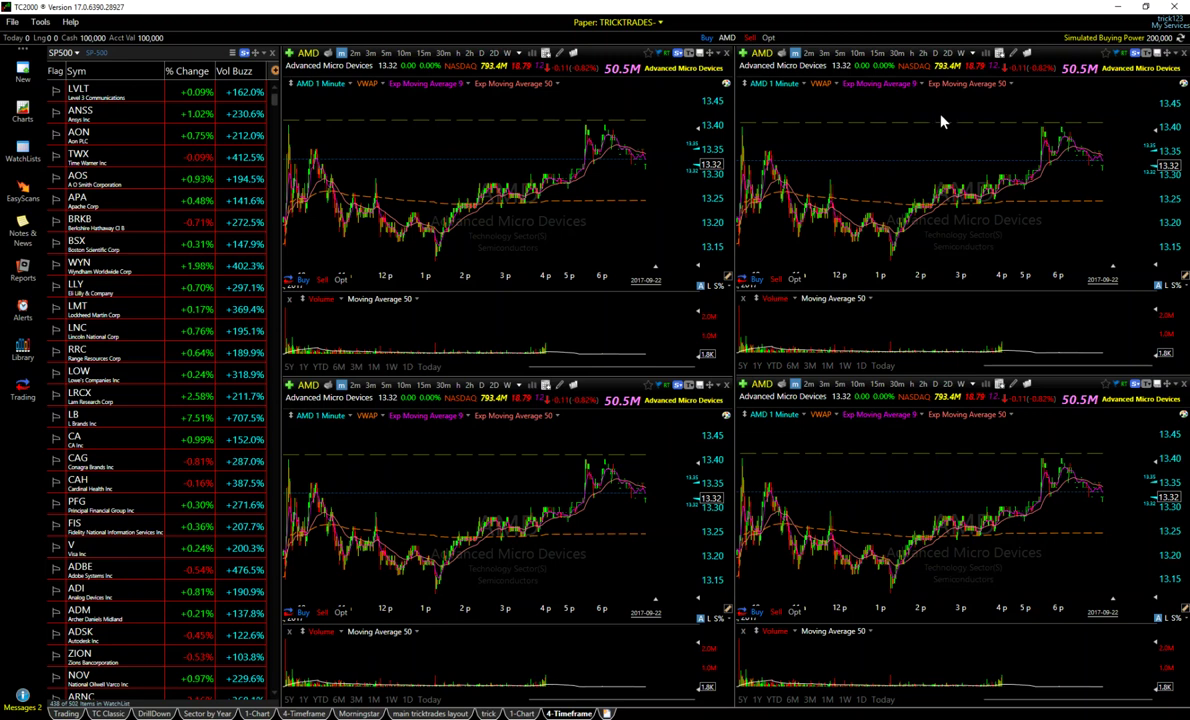
Add a Moving Average 5 plot to the AMD price on the upper-right chart.
right_click(907, 174)
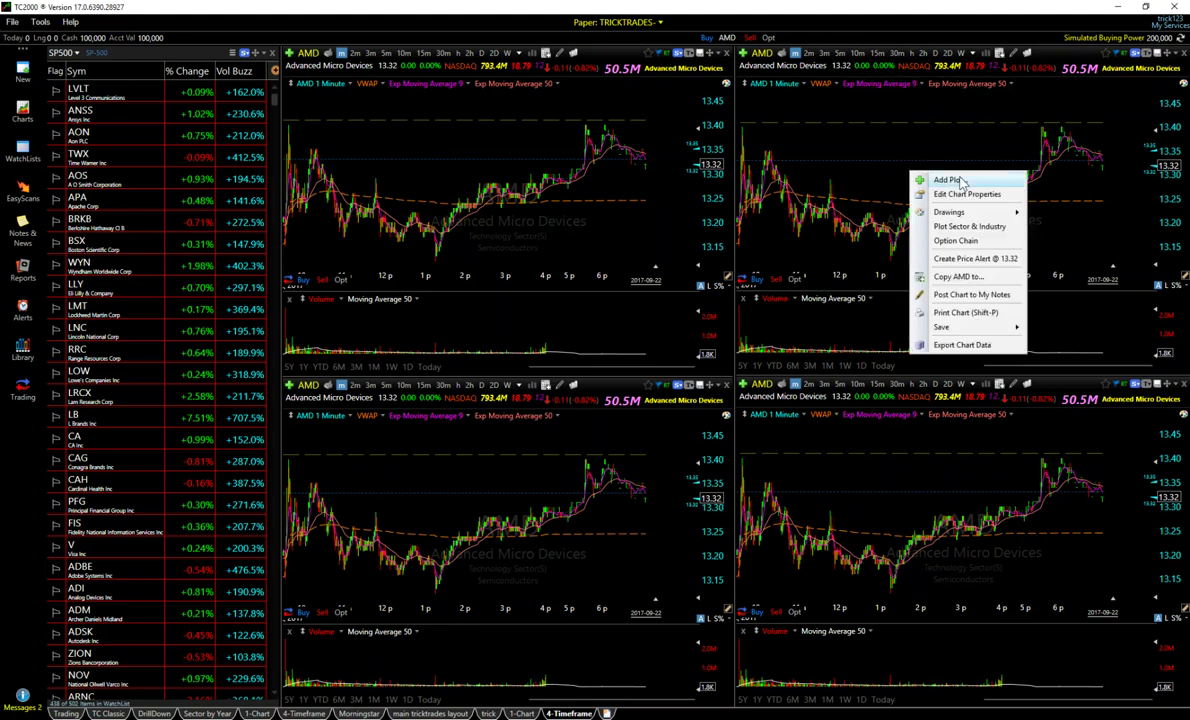
left_click(955, 181)
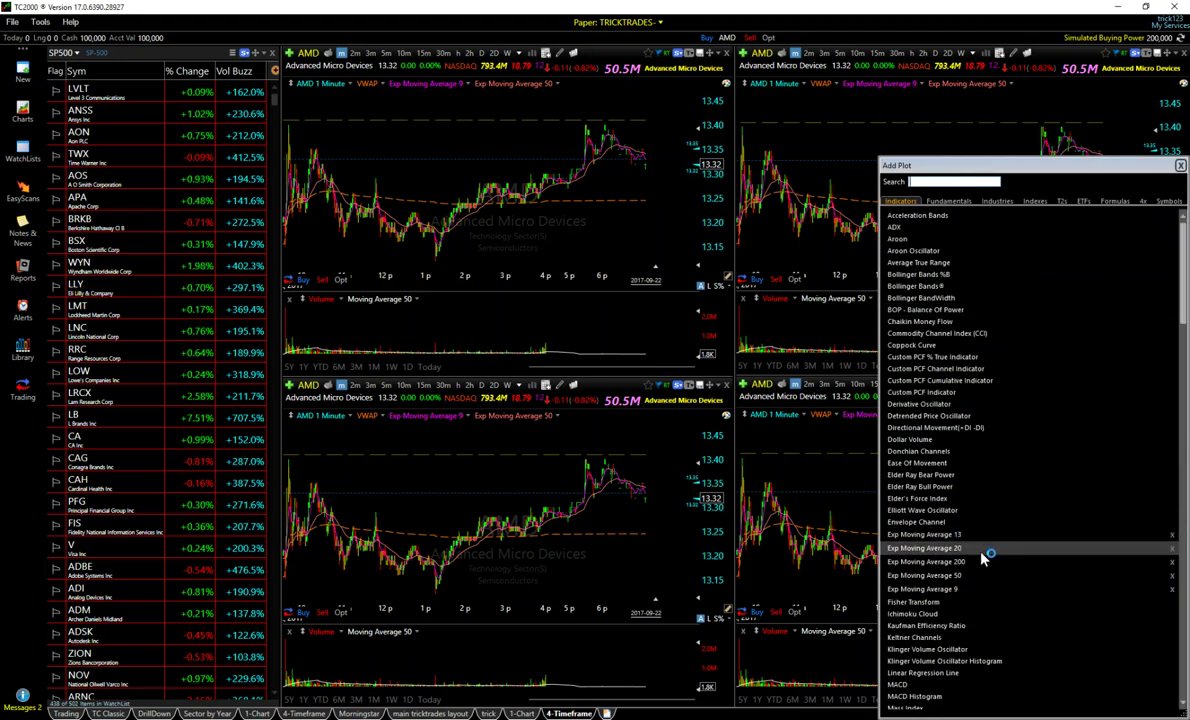
scroll(983, 630, "down", 10)
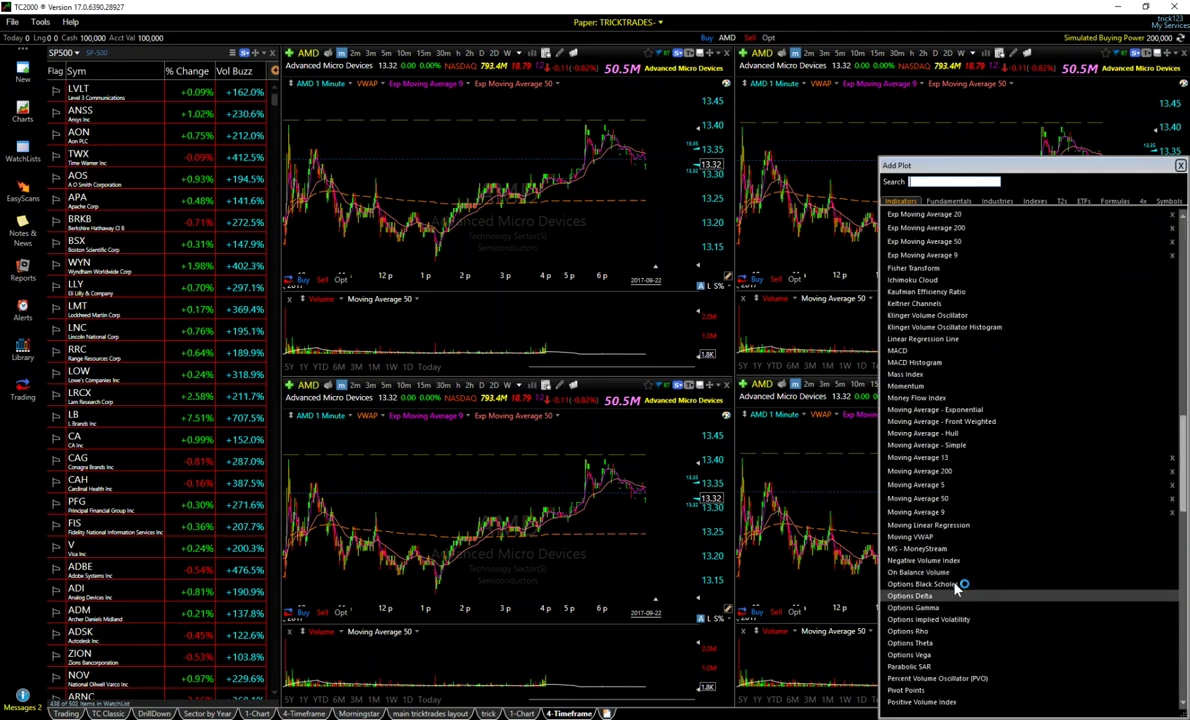
left_click(913, 486)
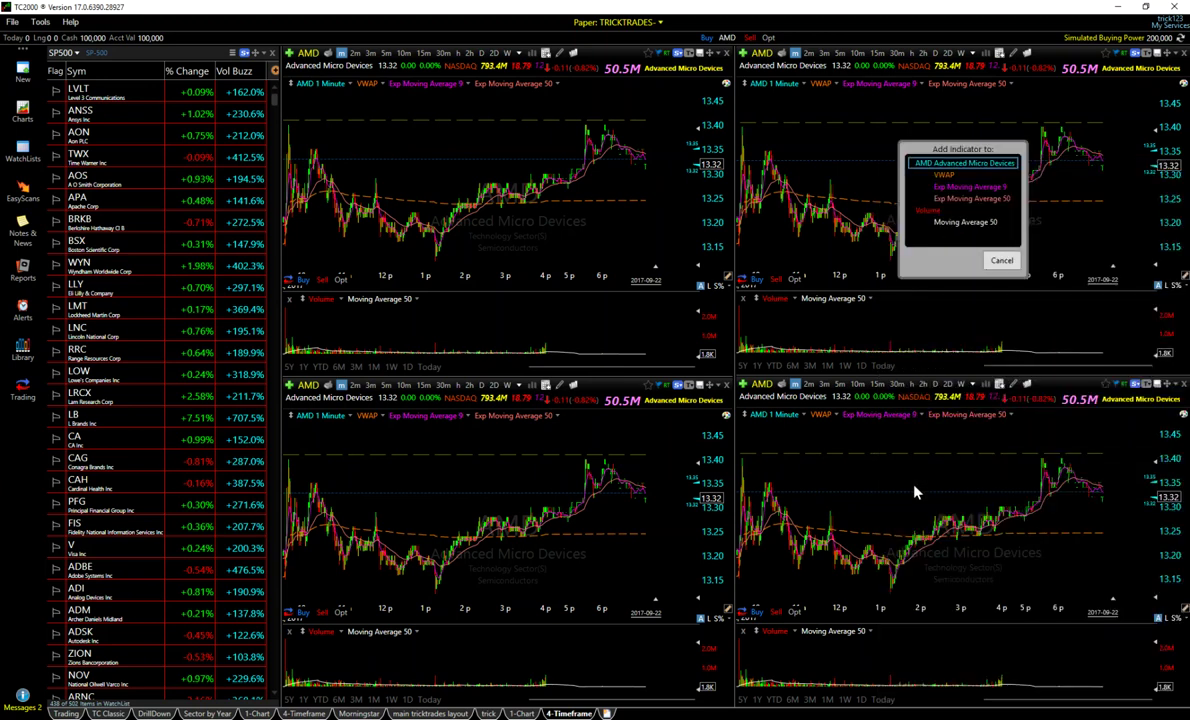
left_click(977, 164)
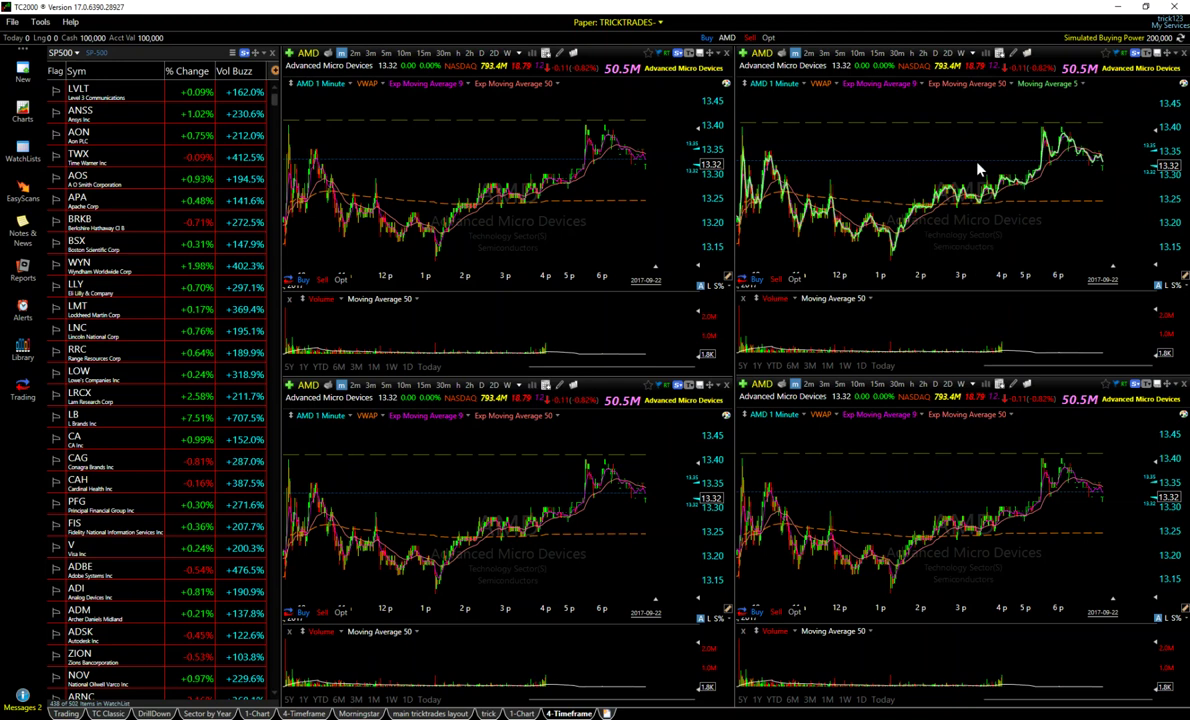
Set the upper-right chart's Moving Average 5 plot to a period of 20 and a gray plot color.
left_click(1043, 88)
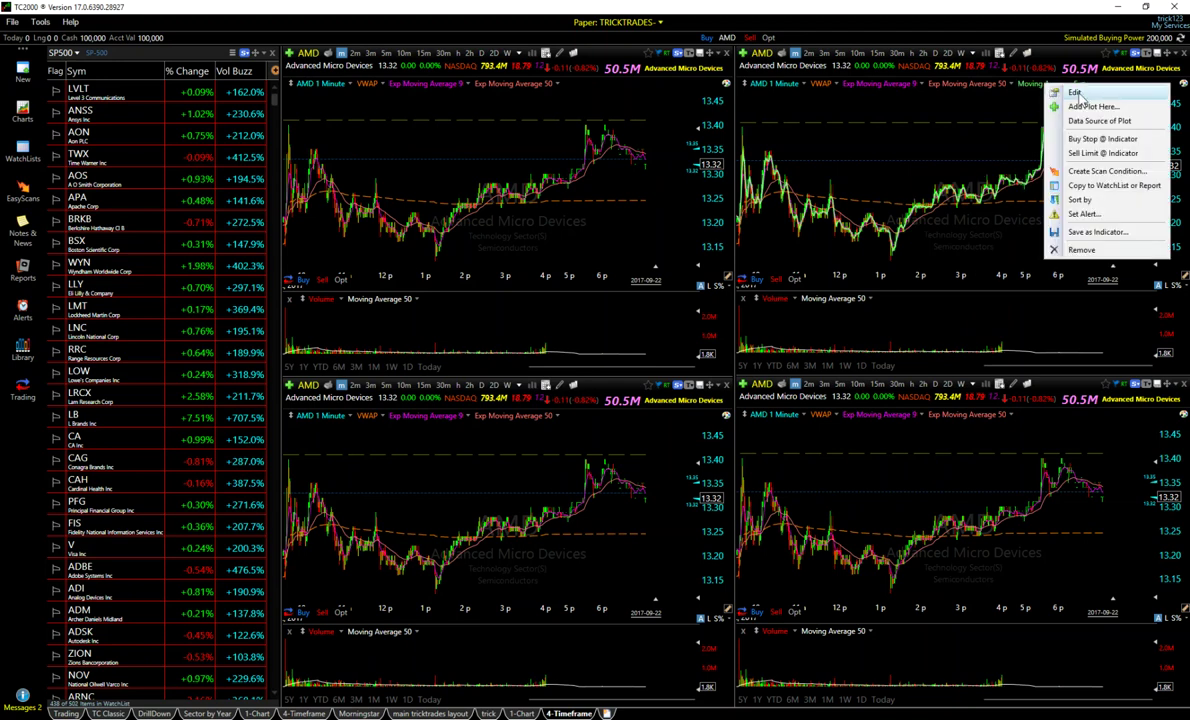
left_click(1045, 90)
double_click(1141, 166)
type("20")
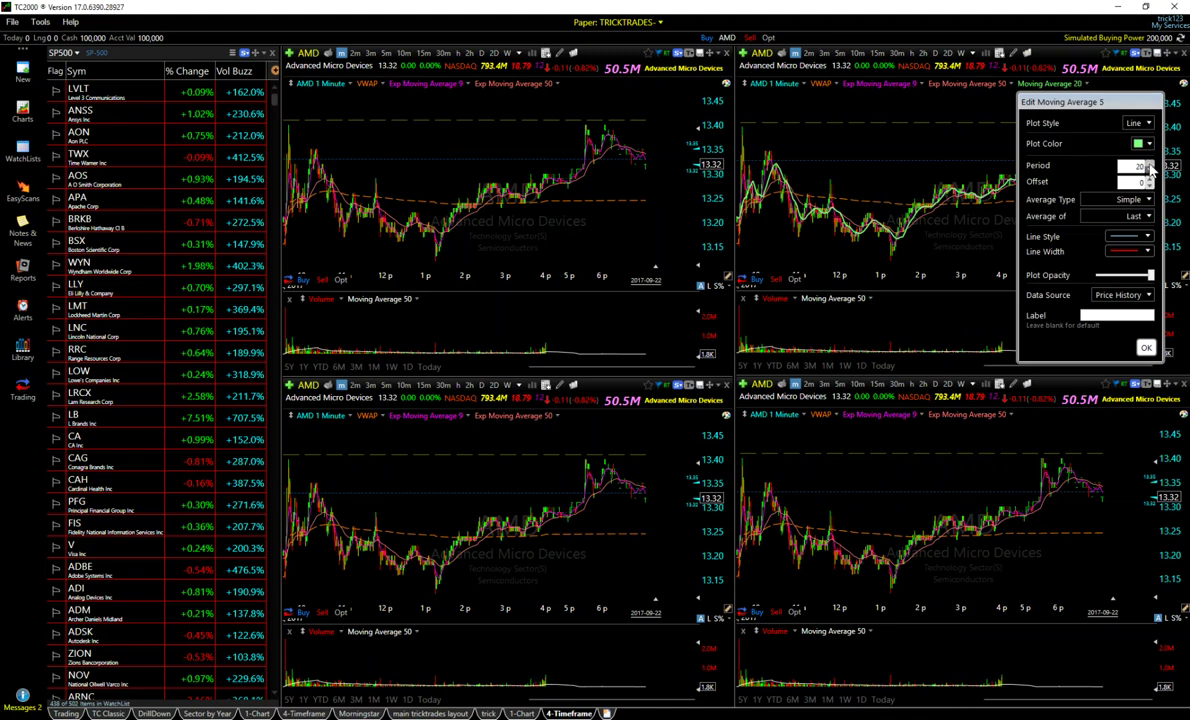
left_click(1148, 144)
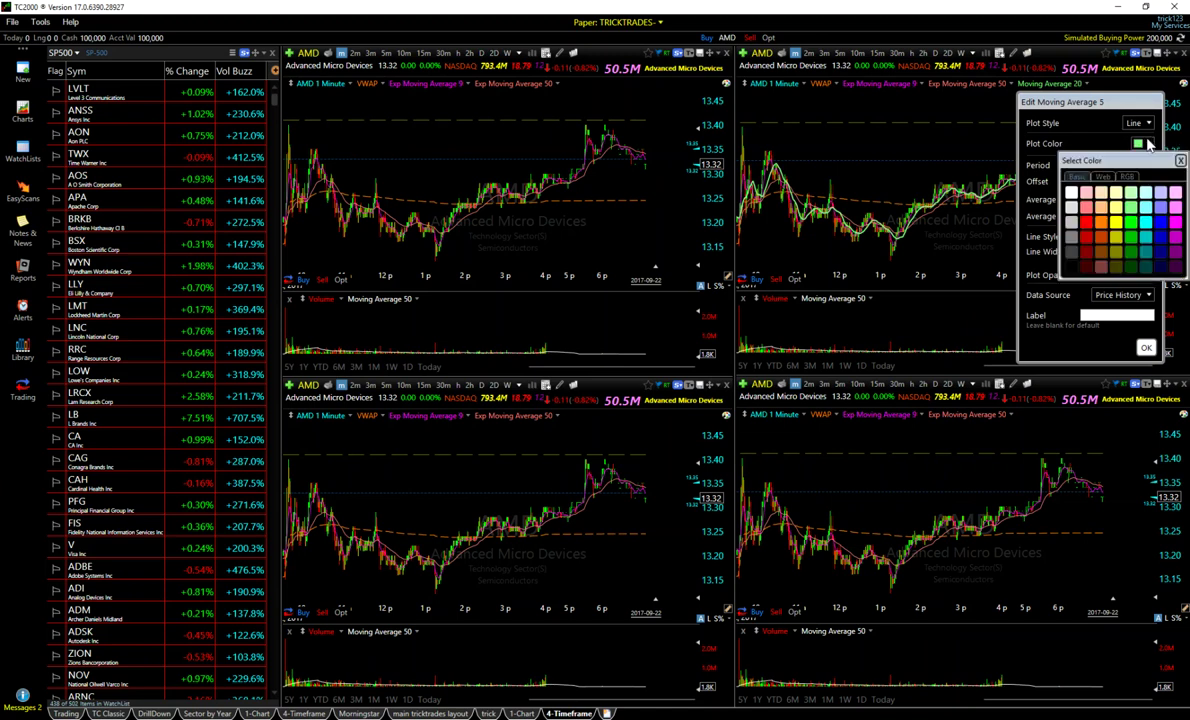
left_click(1068, 230)
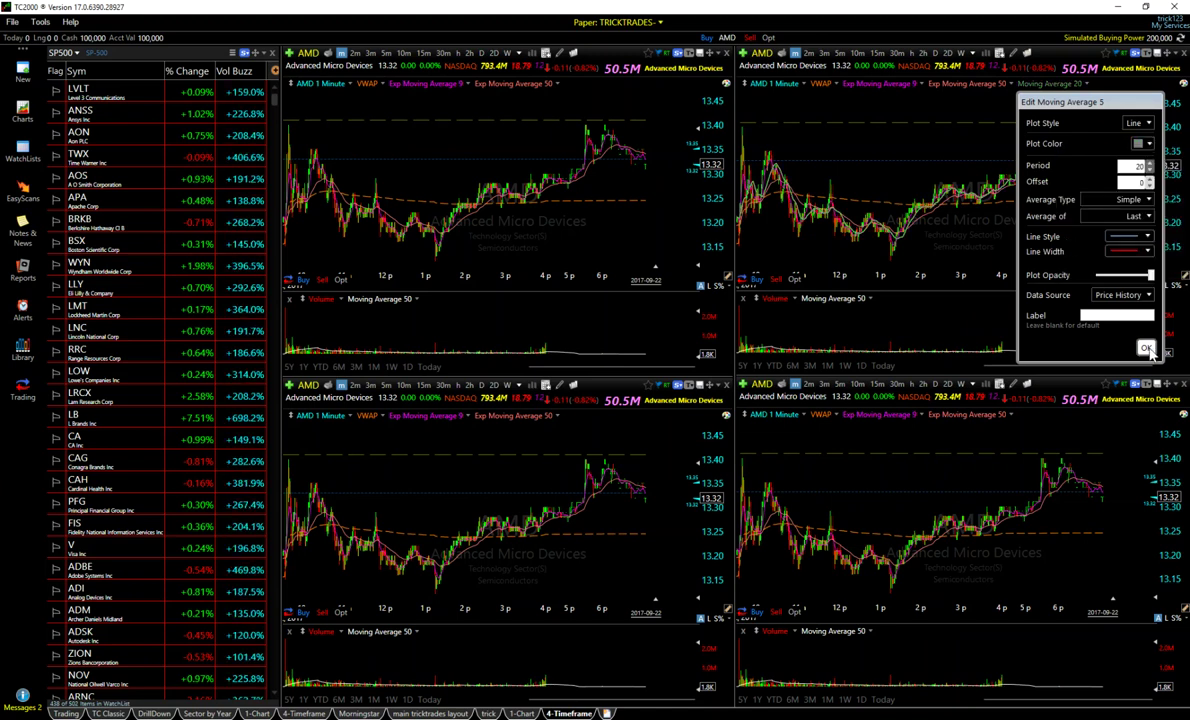
left_click(925, 262)
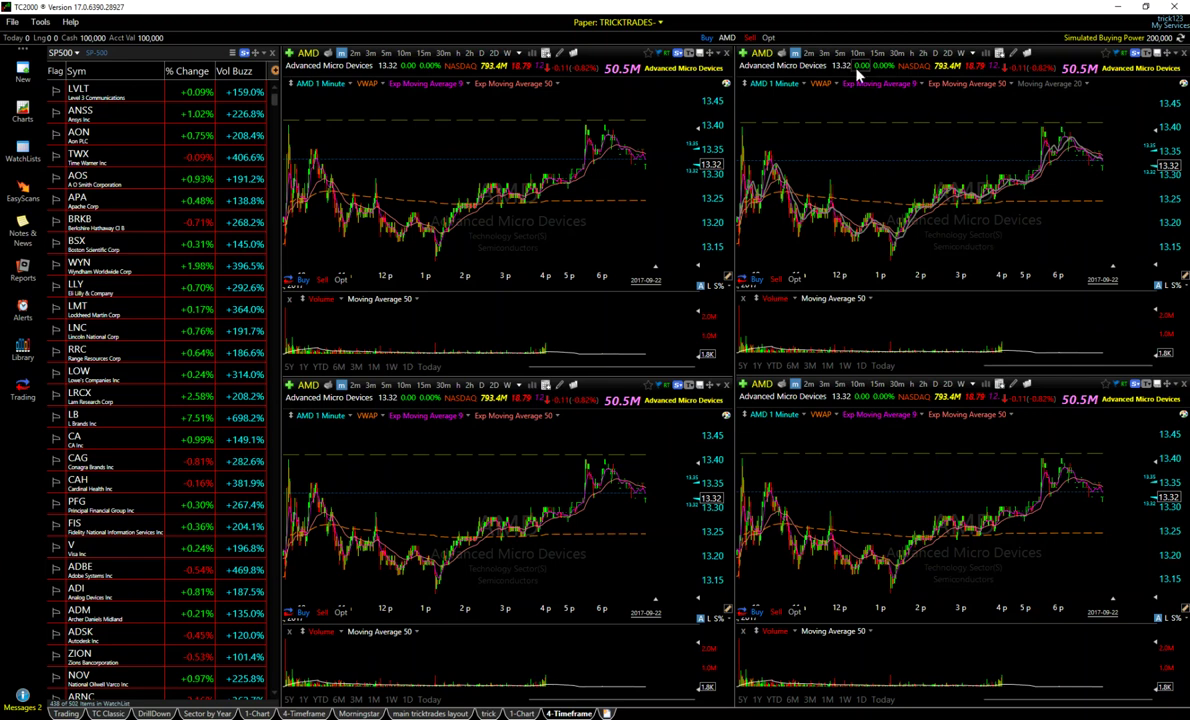
Switch the upper-right chart to the 15-minute timeframe and the lower-left chart to daily.
left_click(877, 52)
scroll(955, 195, "up", 5)
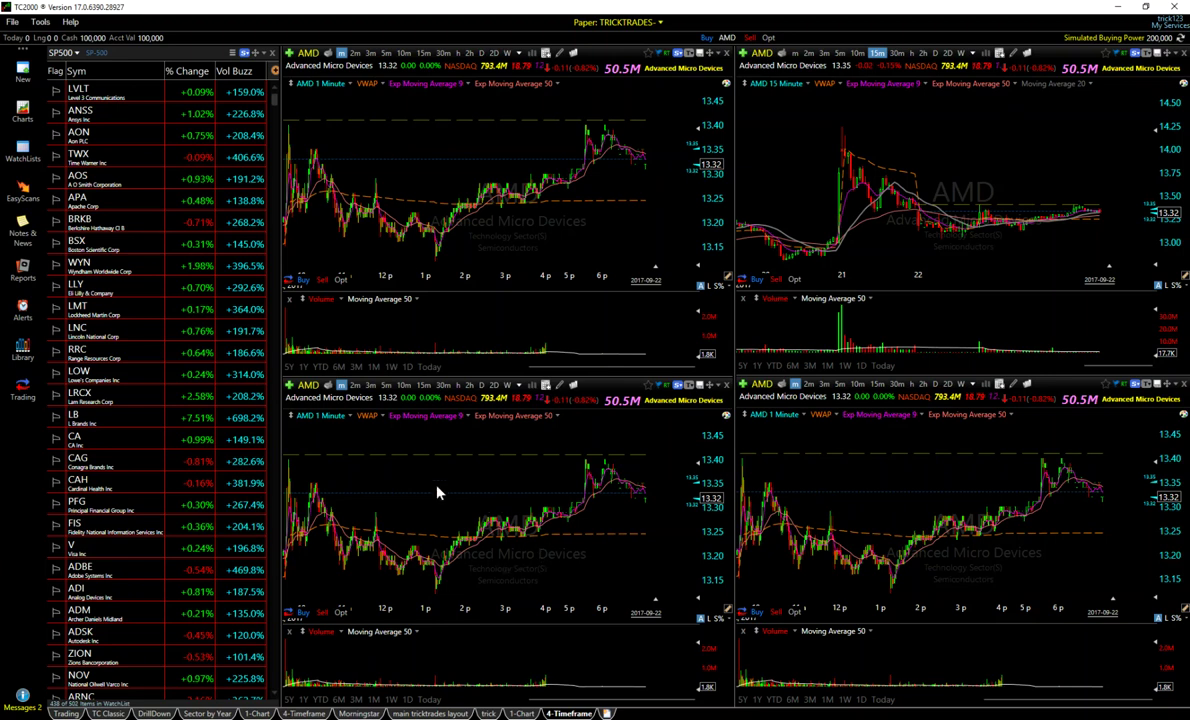
left_click(481, 384)
scroll(433, 494, "up", 3)
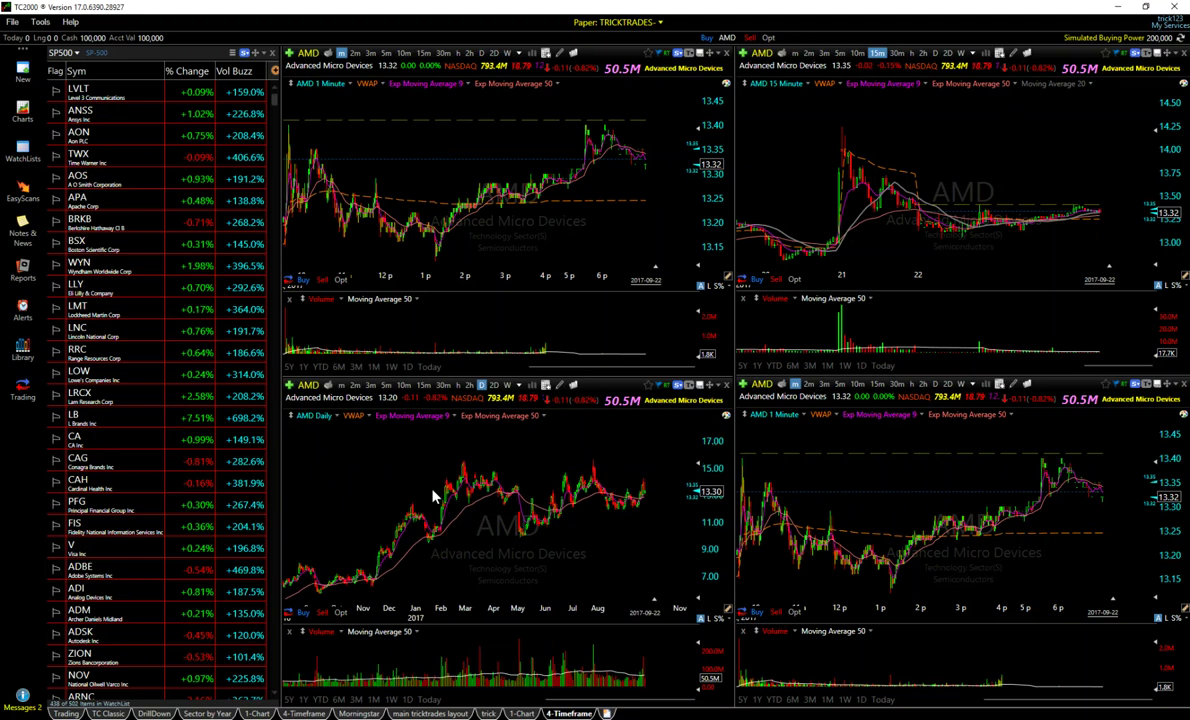
Add a Moving Average 50 plot to the AMD price on the daily chart.
right_click(447, 472)
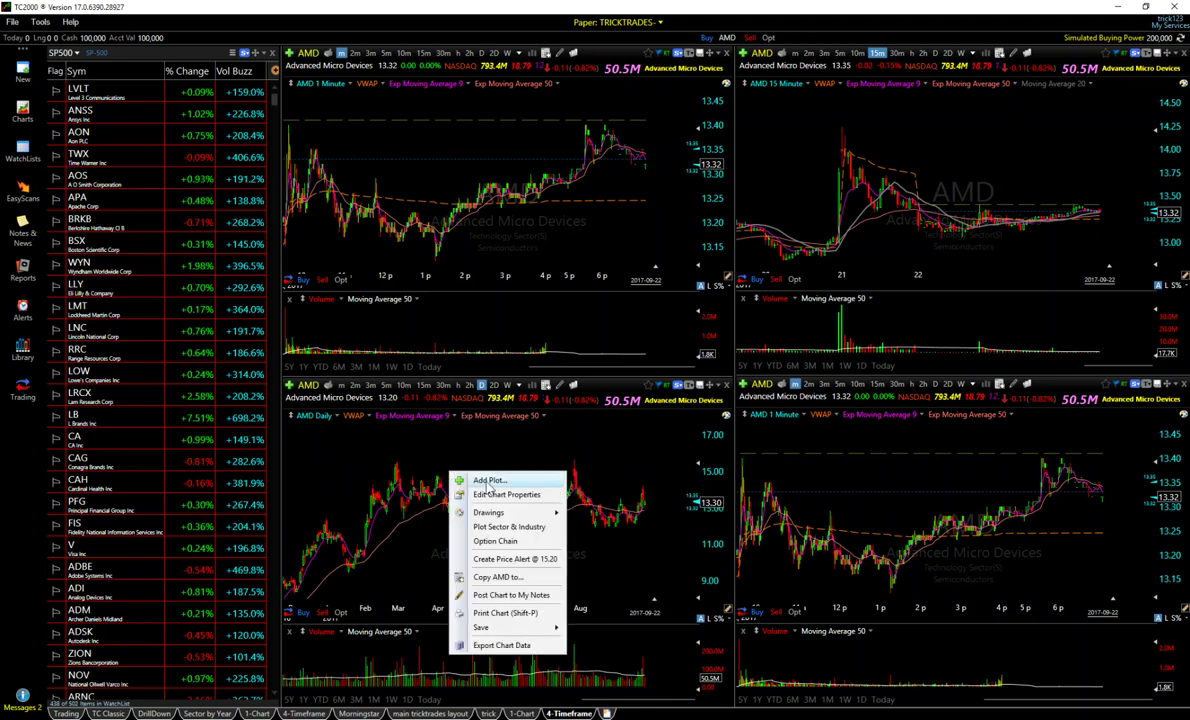
left_click(488, 483)
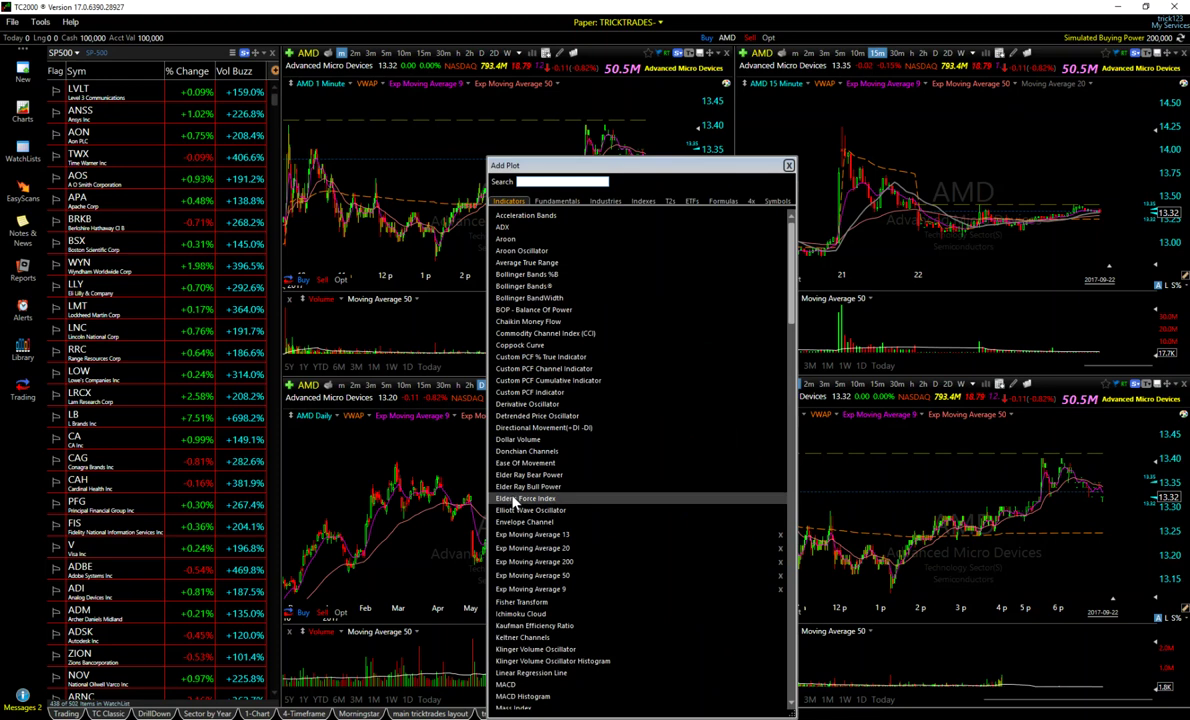
scroll(513, 500, "down", 10)
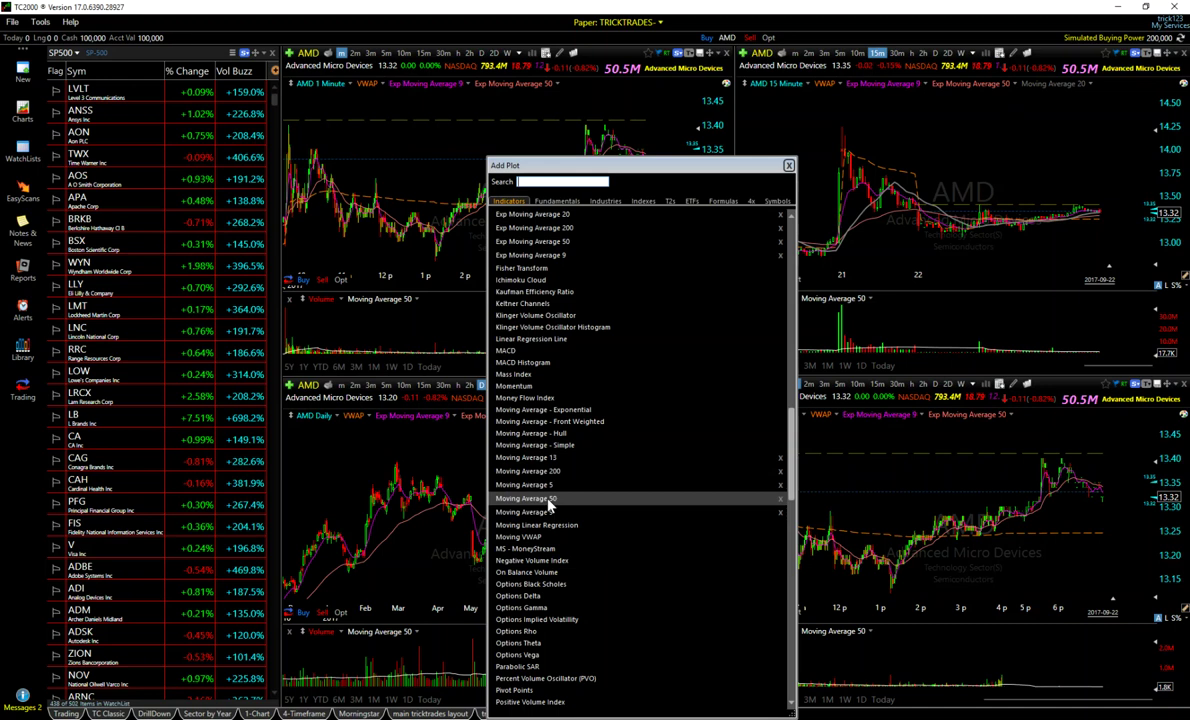
left_click(548, 500)
left_click(520, 497)
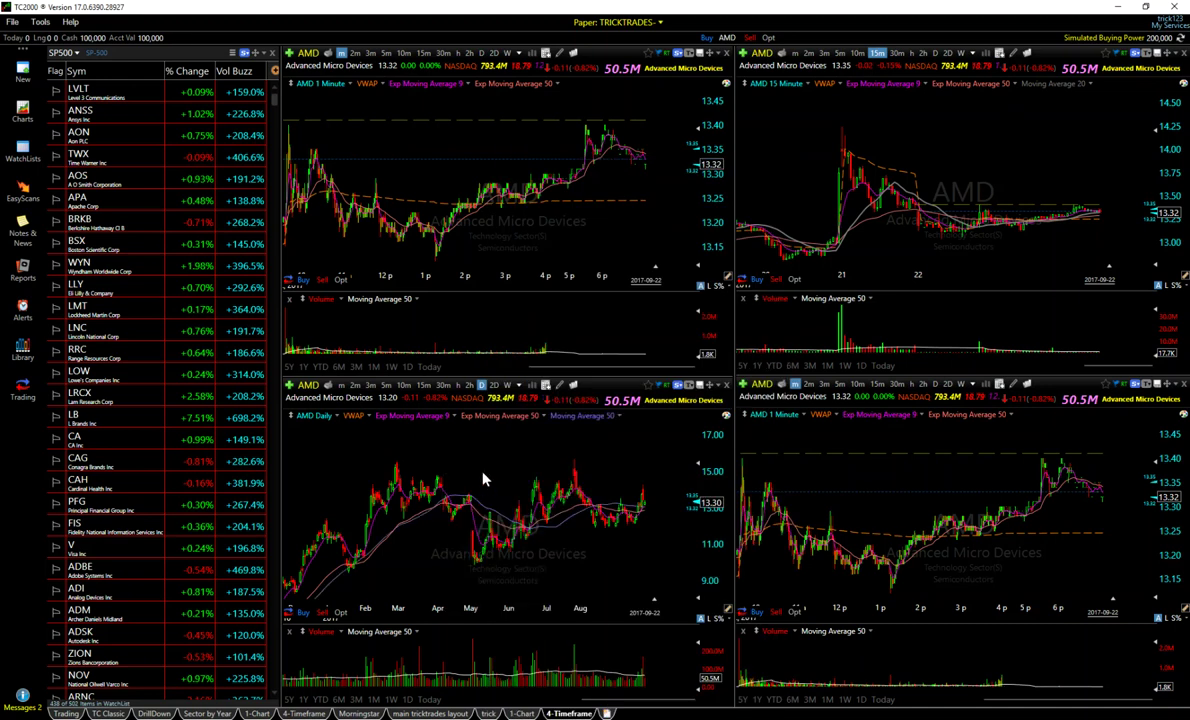
Add a Moving Average 200 plot to the AMD price on the daily chart.
right_click(485, 478)
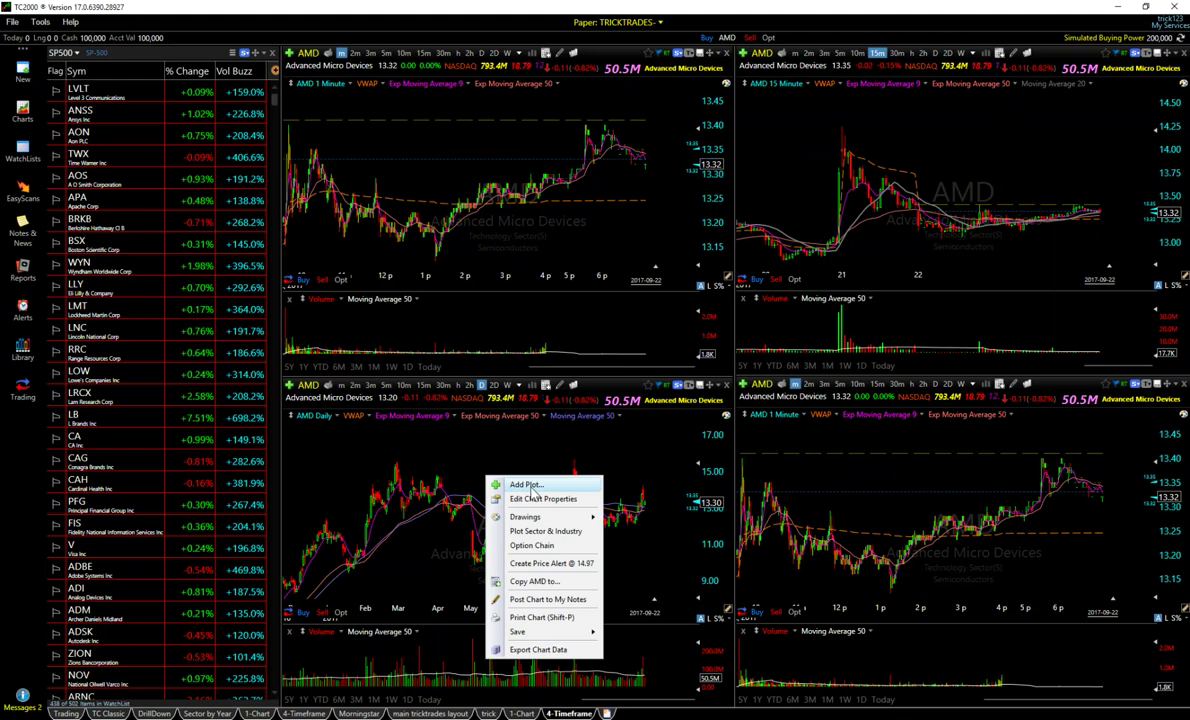
left_click(527, 485)
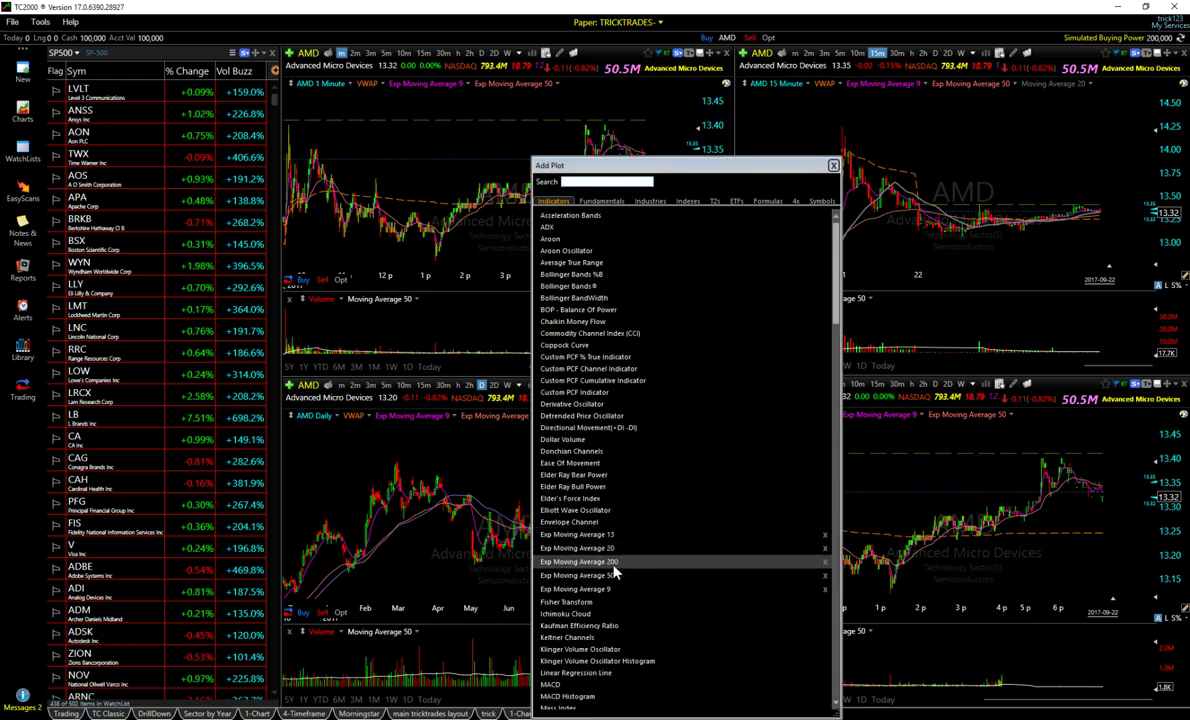
scroll(604, 566, "down", 10)
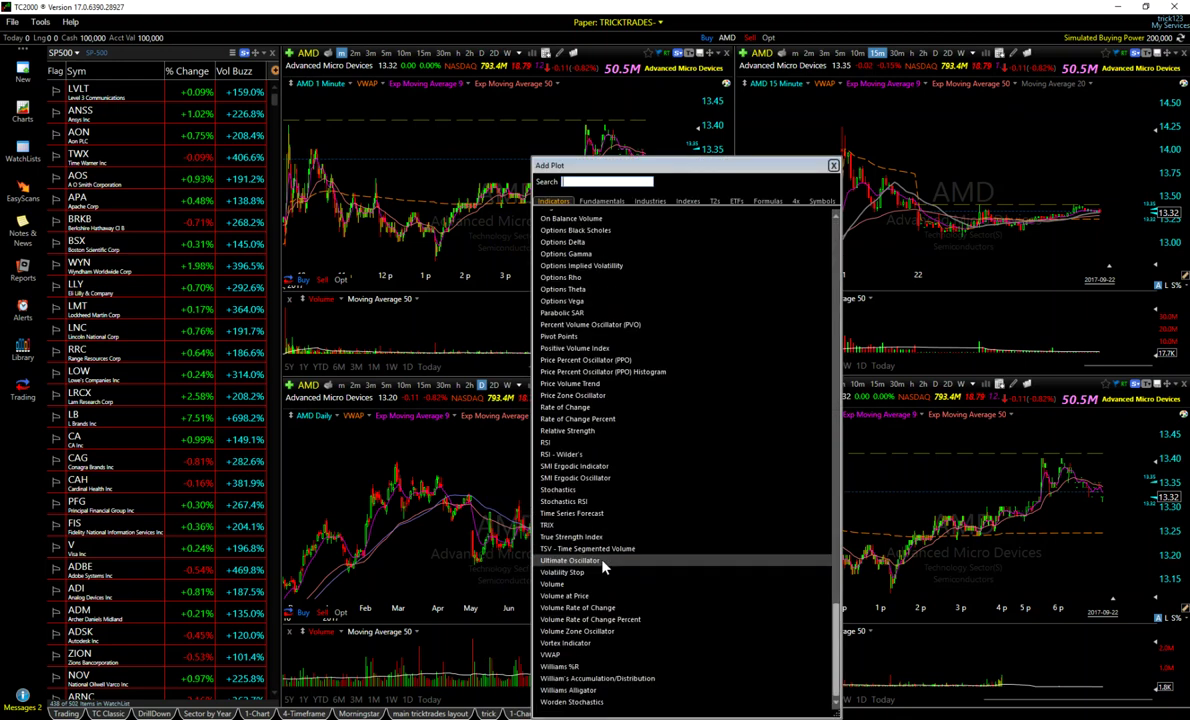
scroll(604, 566, "up", 12)
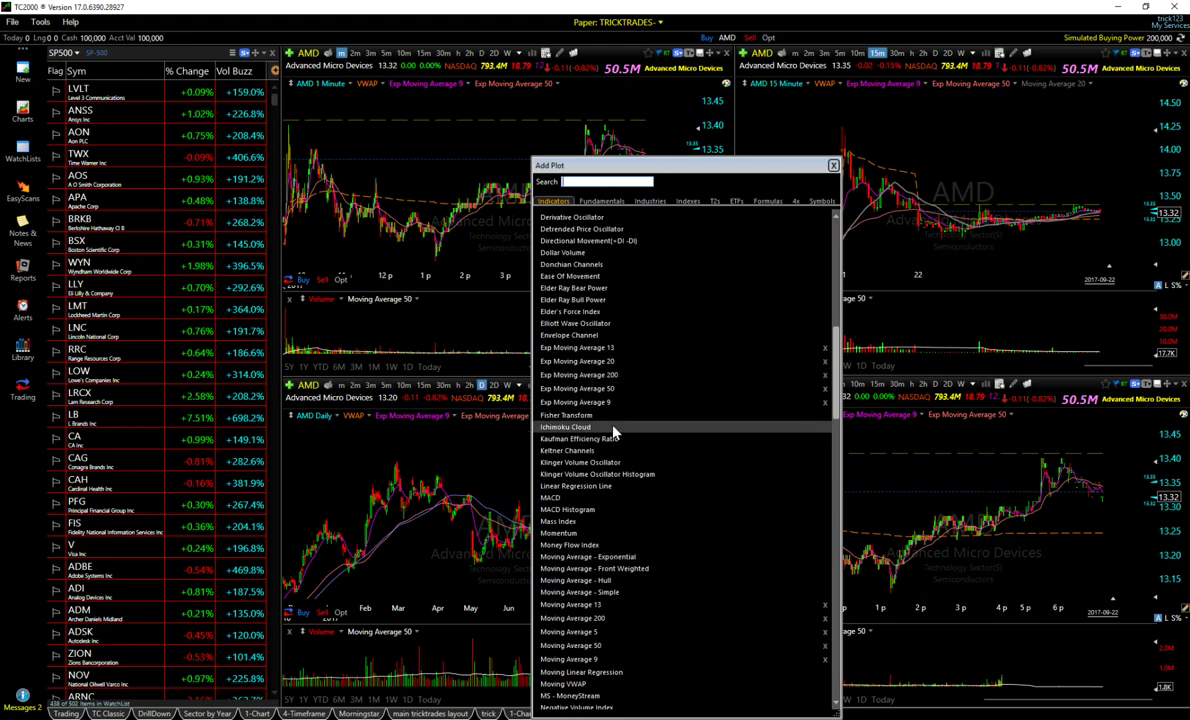
scroll(569, 394, "down", 5)
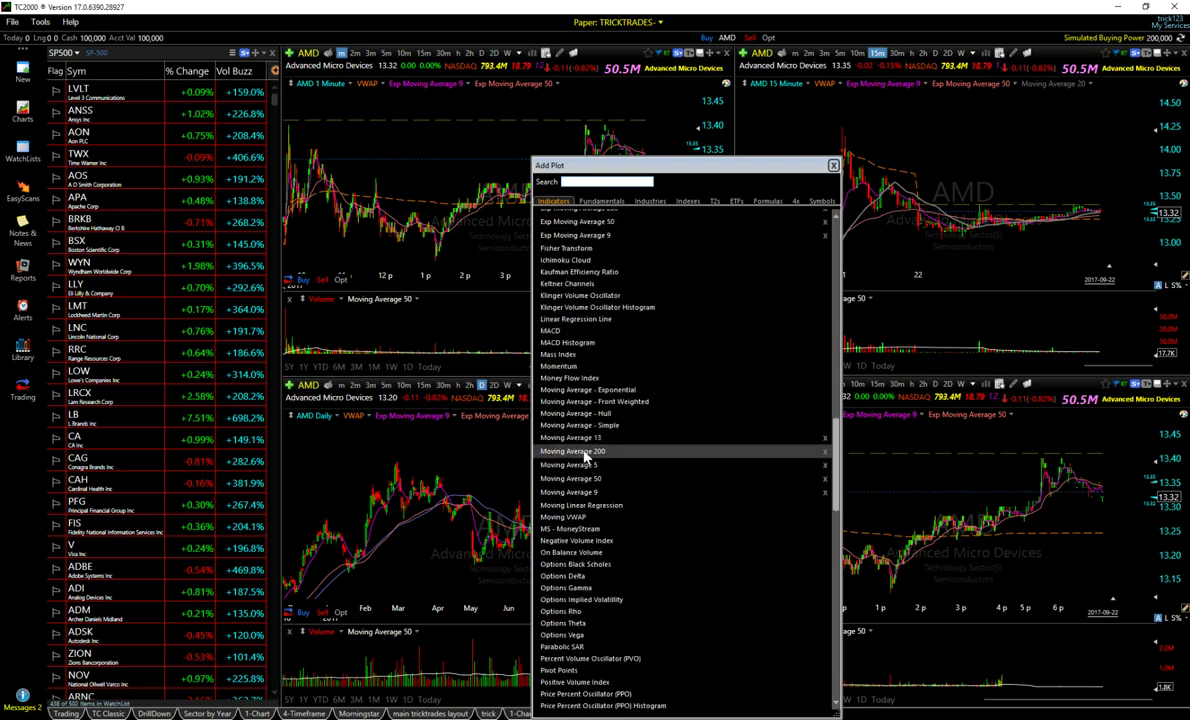
left_click(586, 452)
left_click(527, 503)
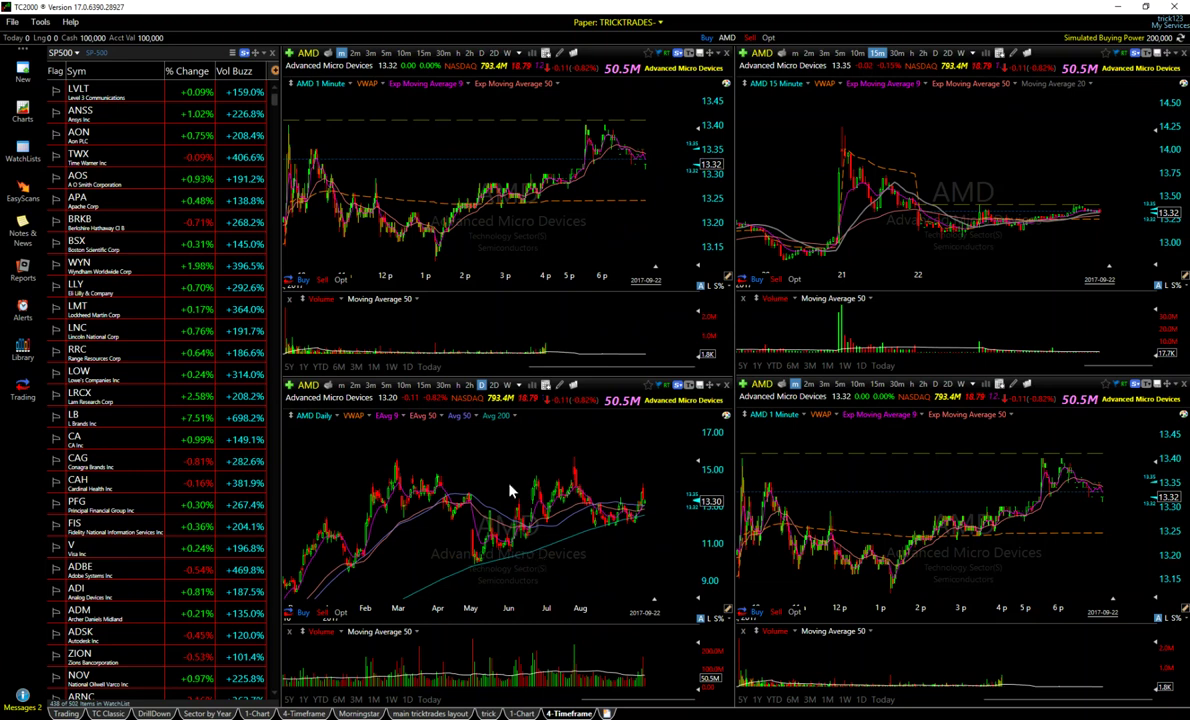
Change the Moving Average 200 plot's color to red on the daily chart.
right_click(497, 418)
left_click(523, 427)
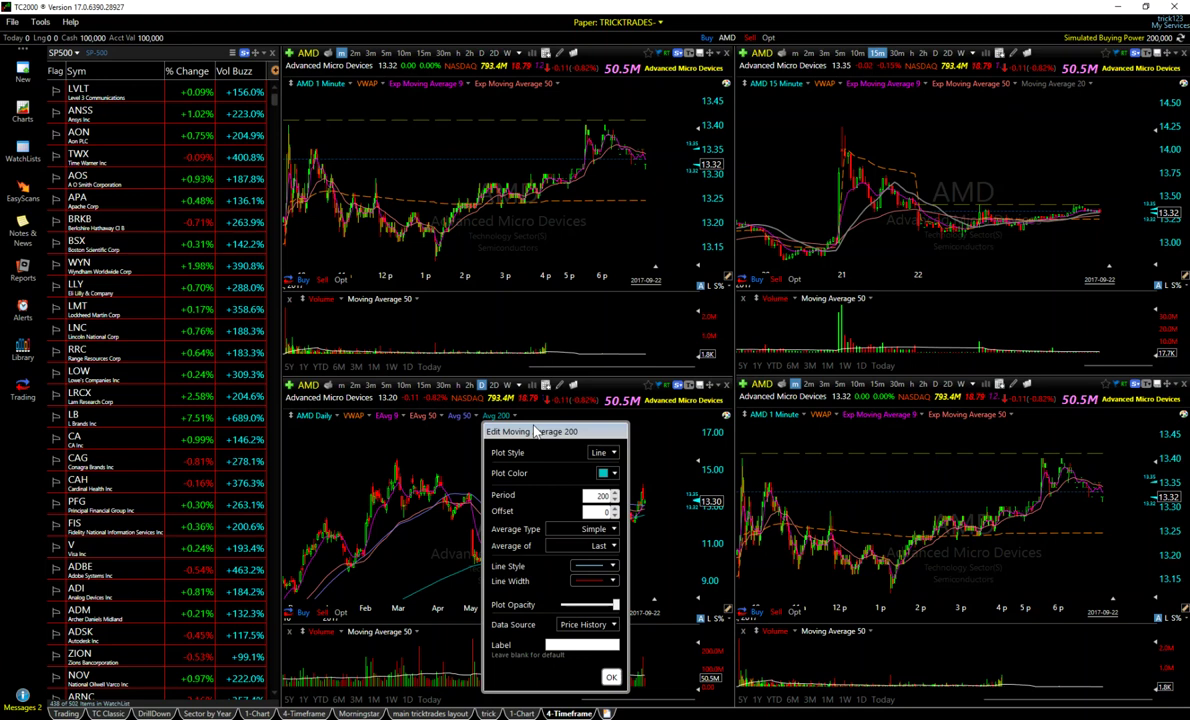
left_click(605, 476)
left_click(590, 519)
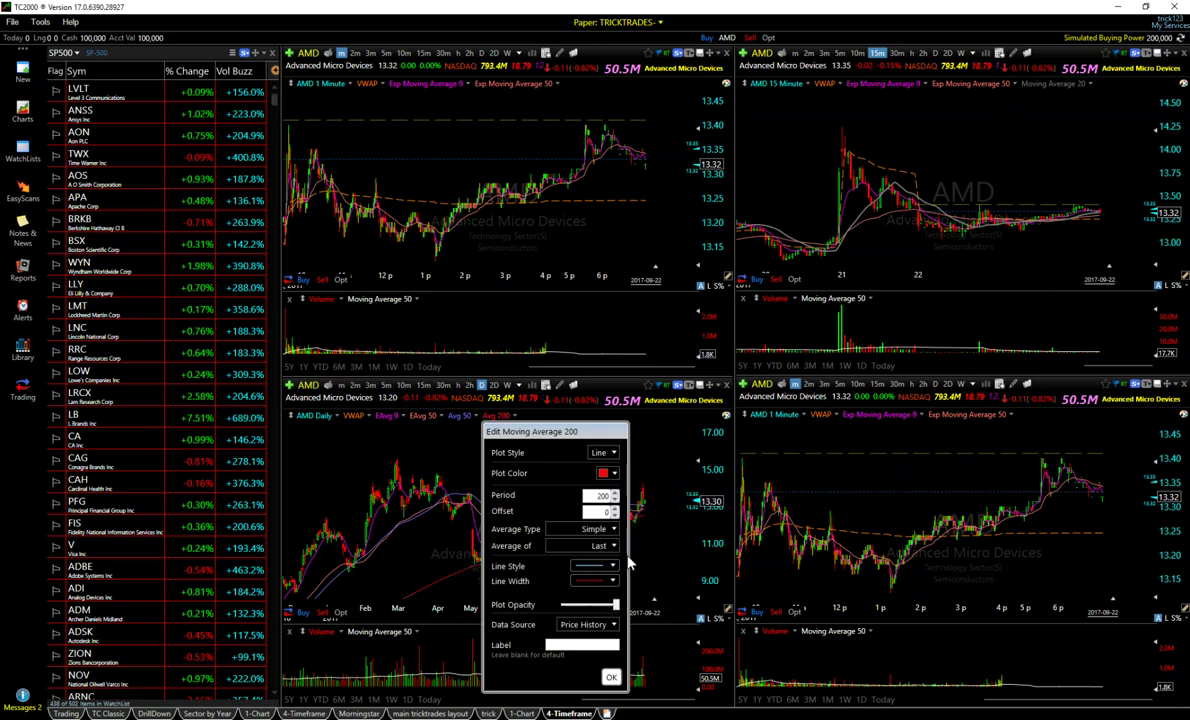
left_click(610, 677)
scroll(550, 609, "up", 2)
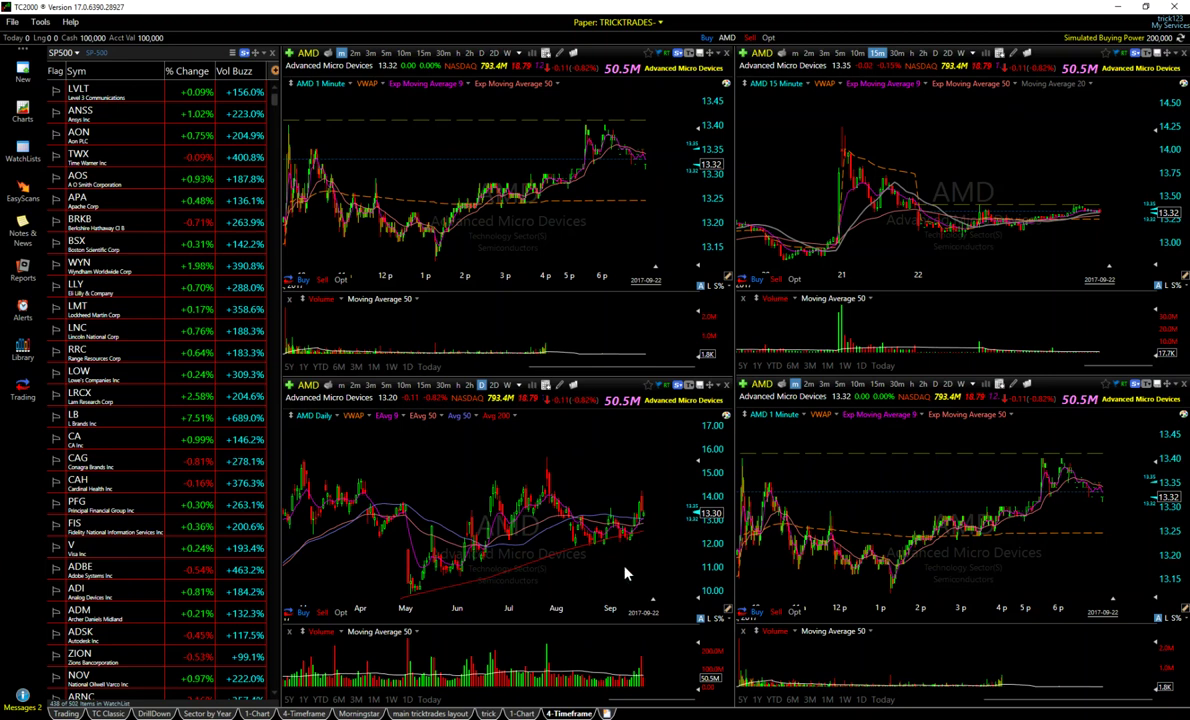
Set the Moving Average 200 plot's line style to dotted on the daily chart.
right_click(504, 419)
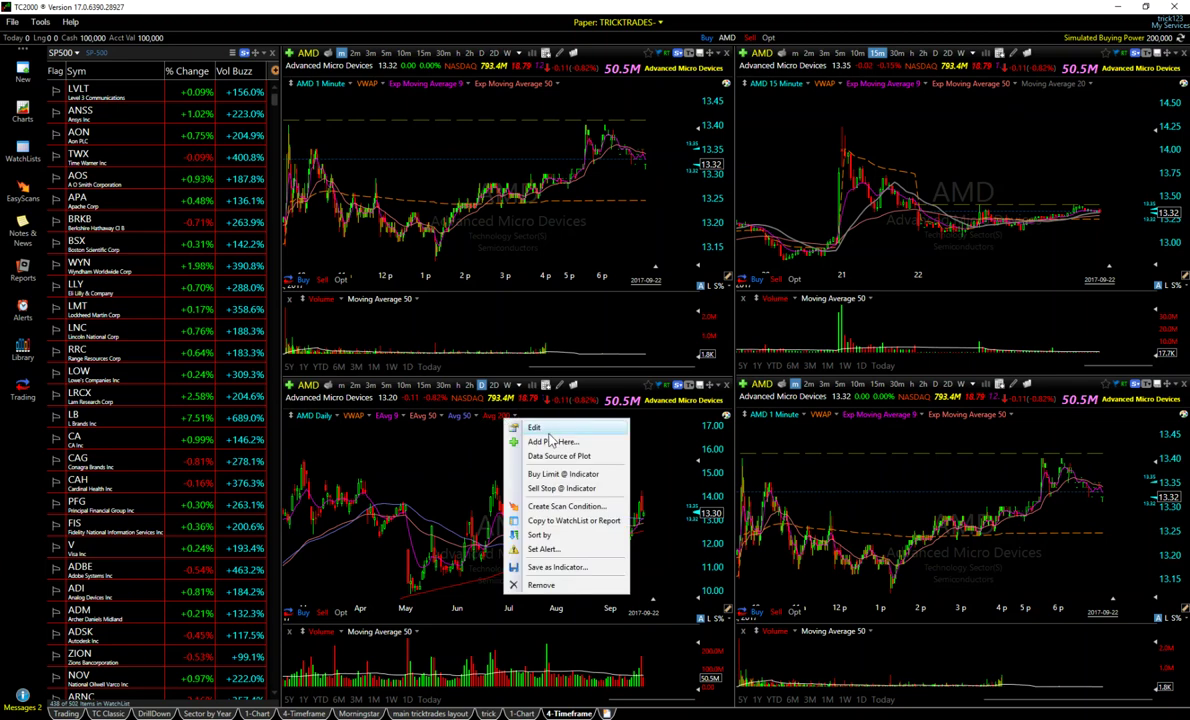
left_click(536, 428)
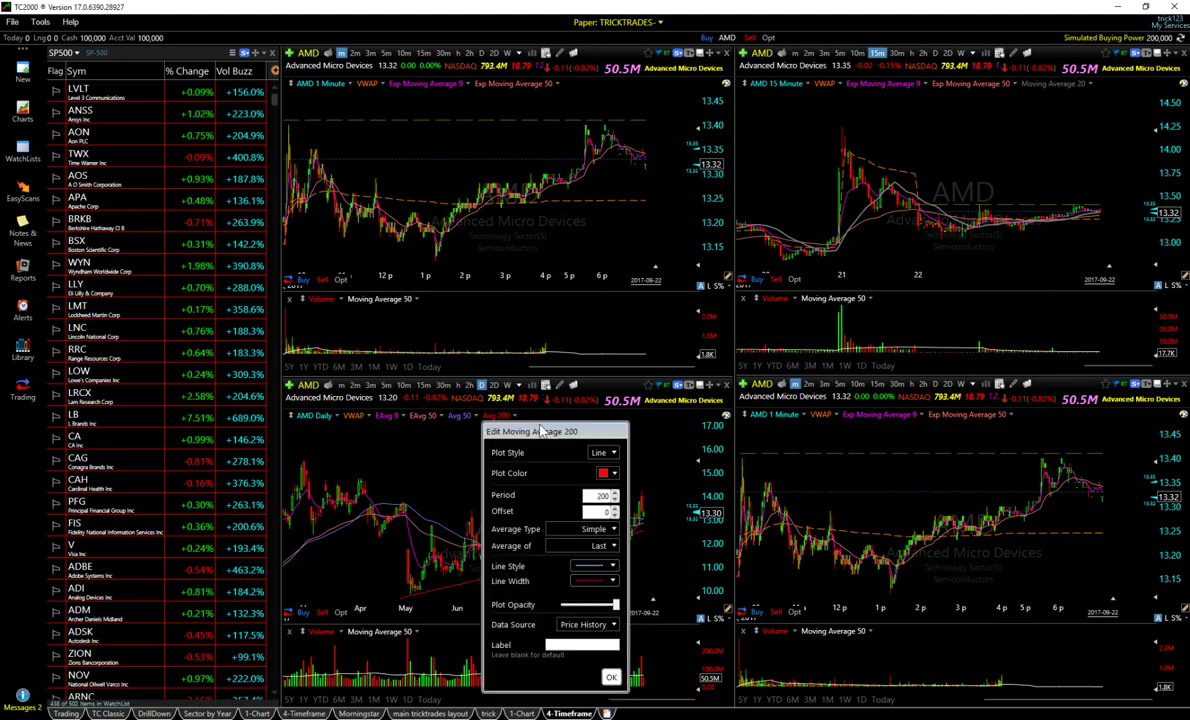
left_click(613, 567)
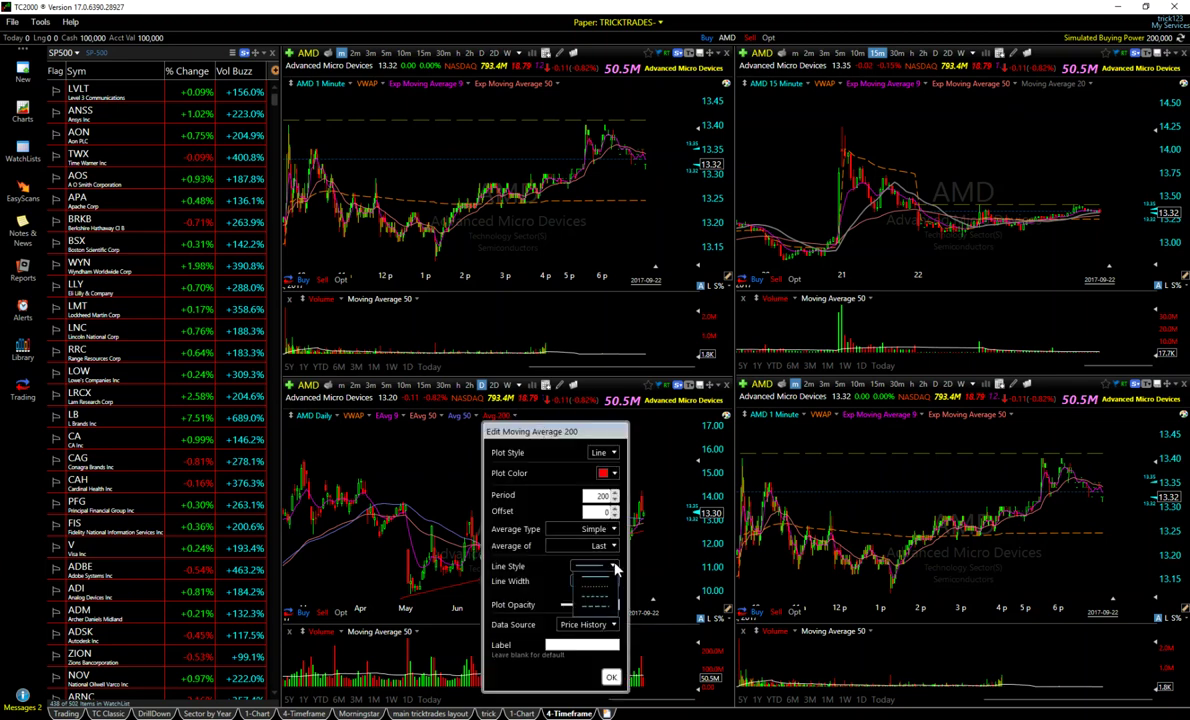
left_click(607, 588)
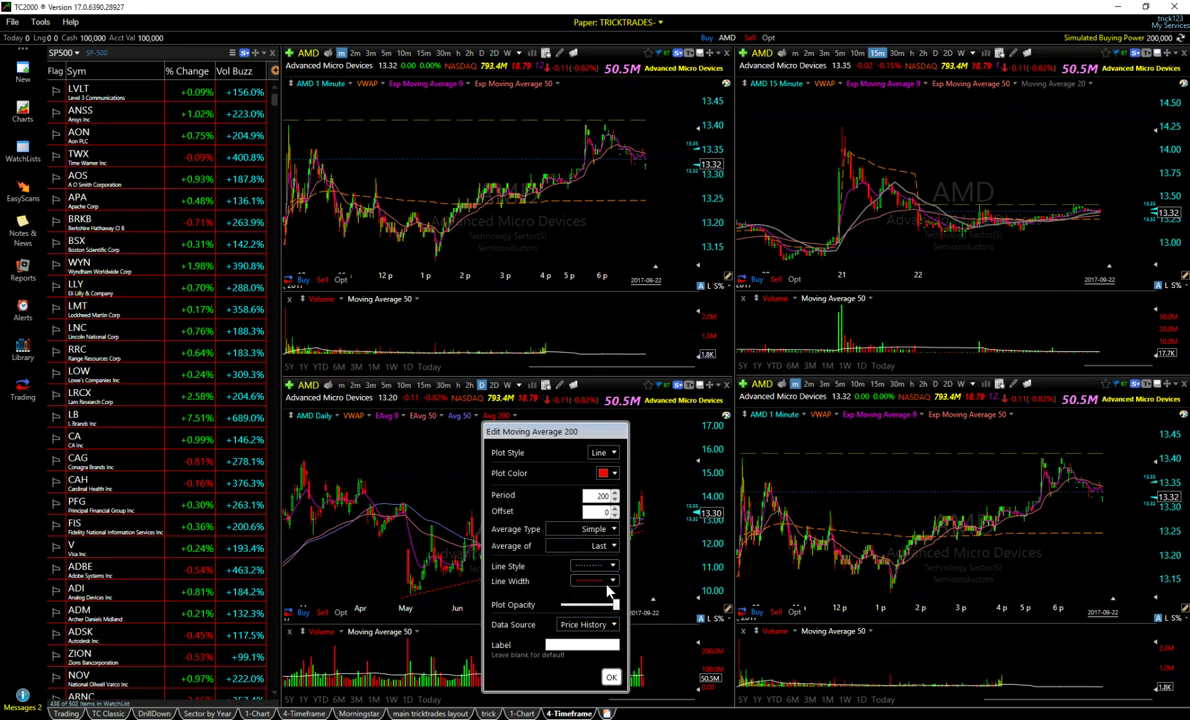
left_click(611, 677)
Set the price pane's Moving Average 50 plot to a dotted line style on the daily chart.
right_click(466, 418)
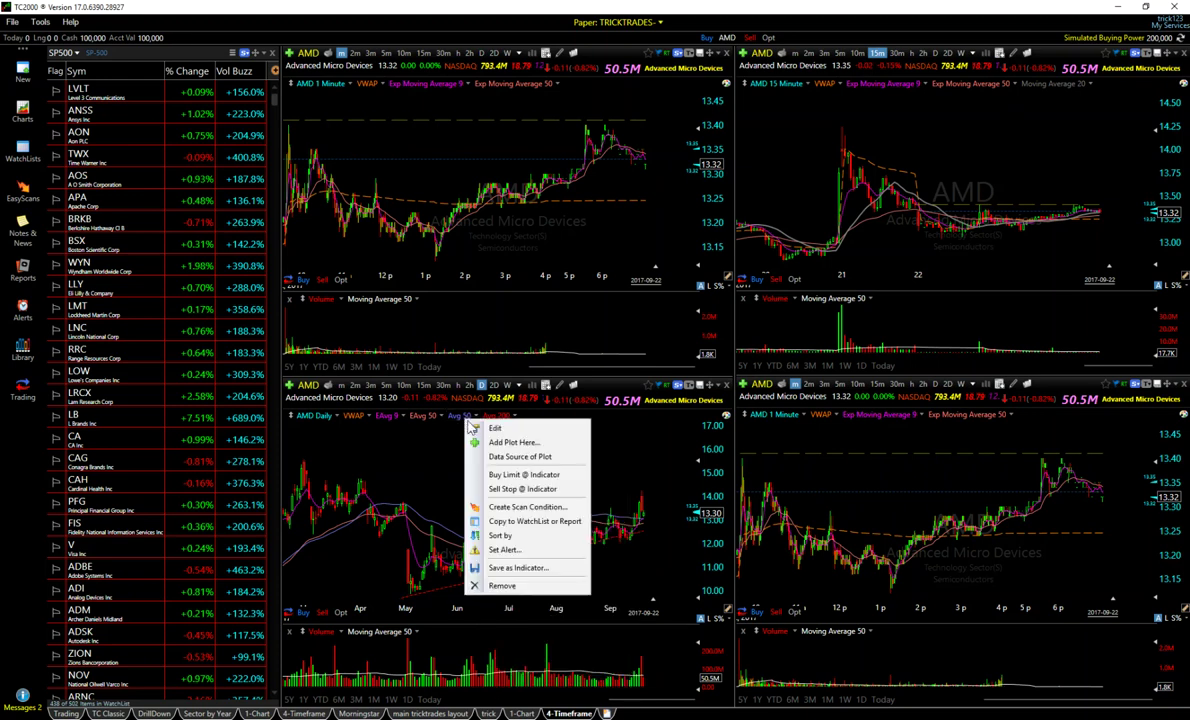
left_click(495, 430)
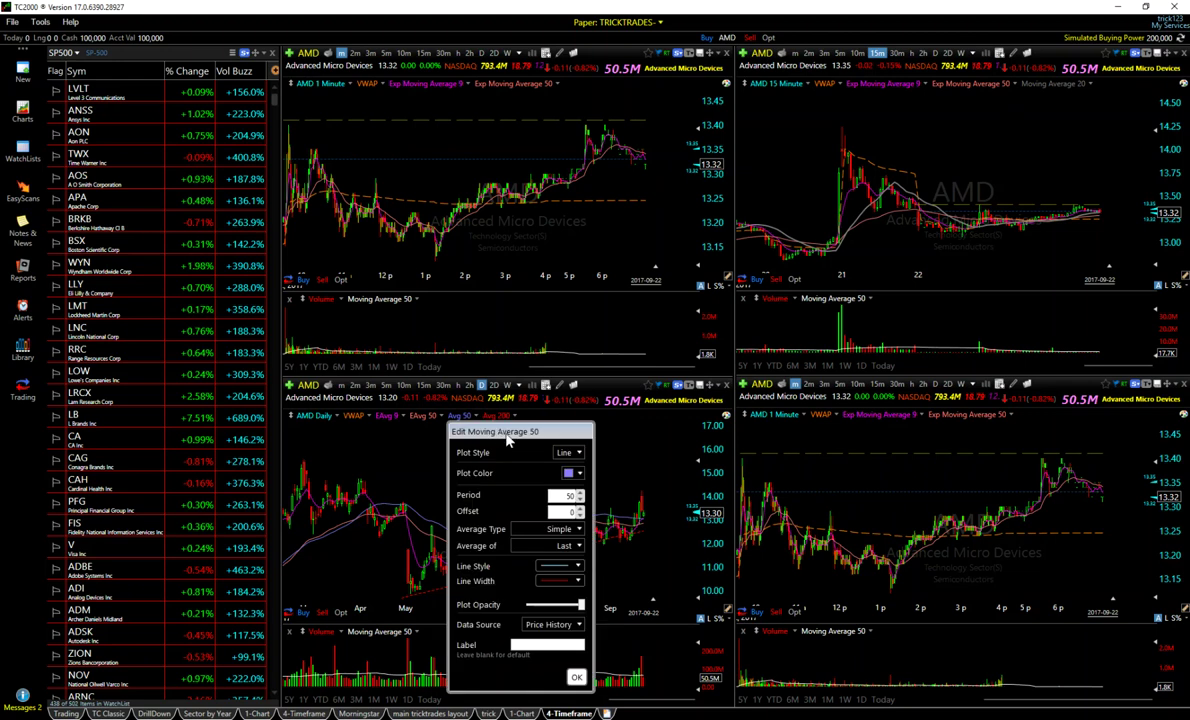
left_click(577, 567)
left_click(522, 552)
left_click(576, 677)
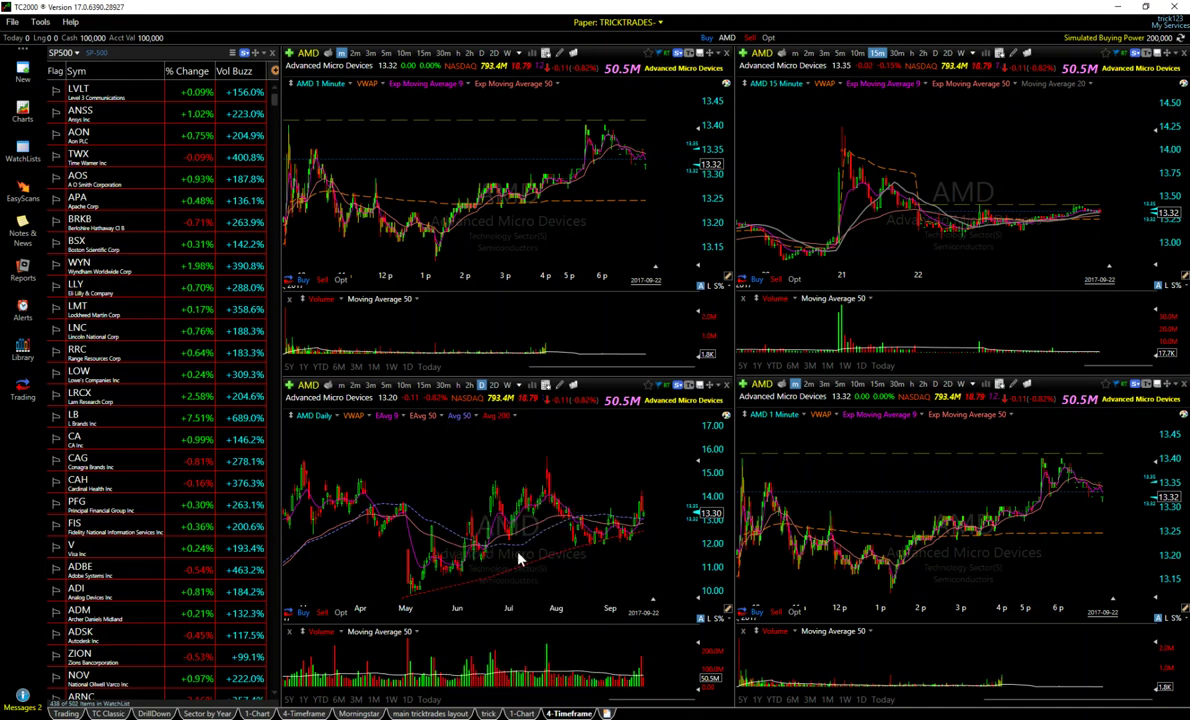
Add a second Exp Moving Average 9 plot to the AMD price on the daily chart.
right_click(462, 478)
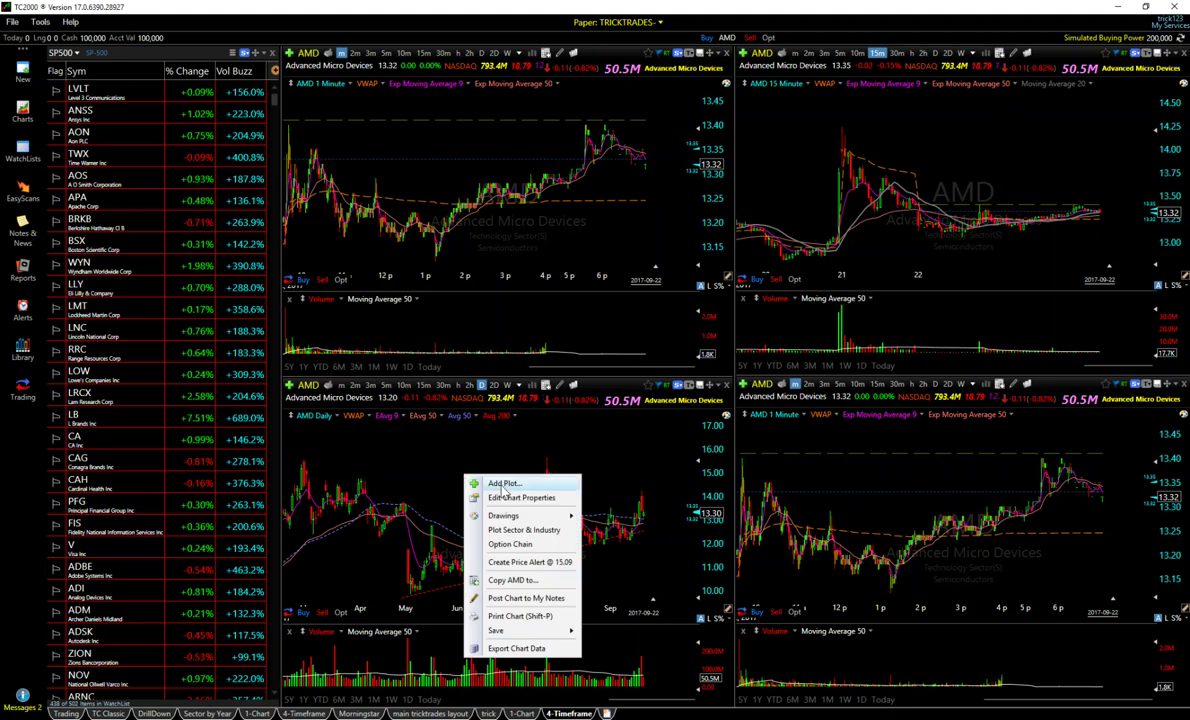
left_click(504, 485)
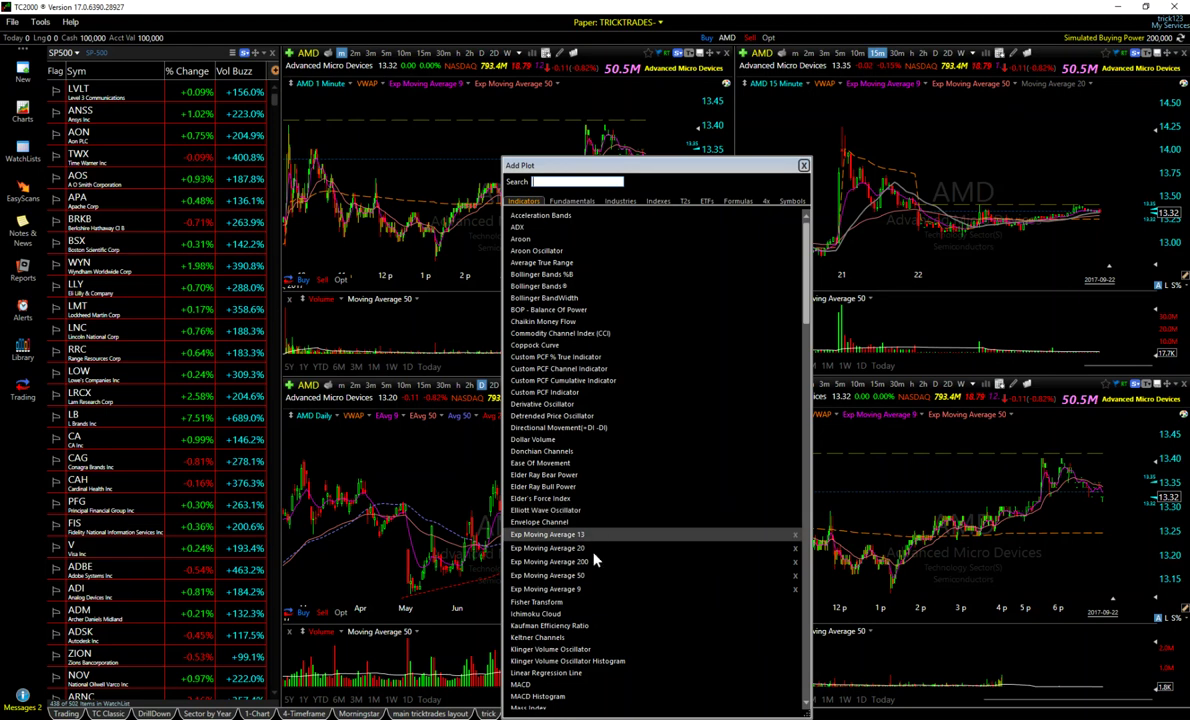
double_click(539, 549)
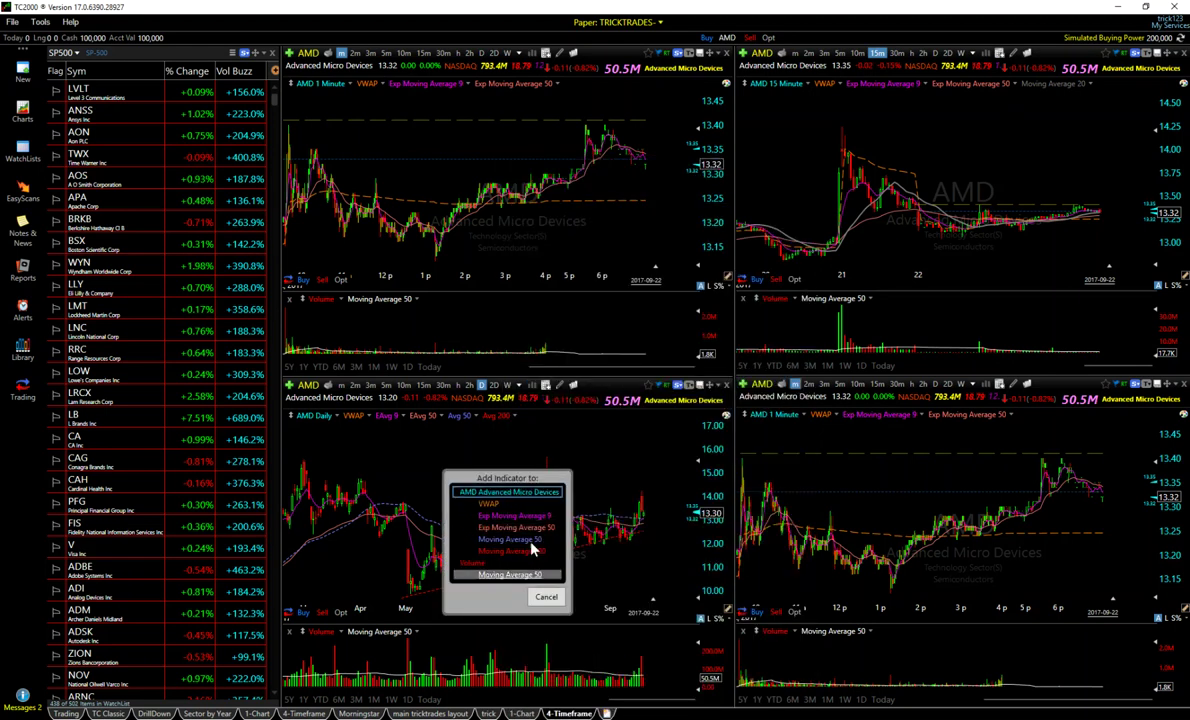
left_click(478, 491)
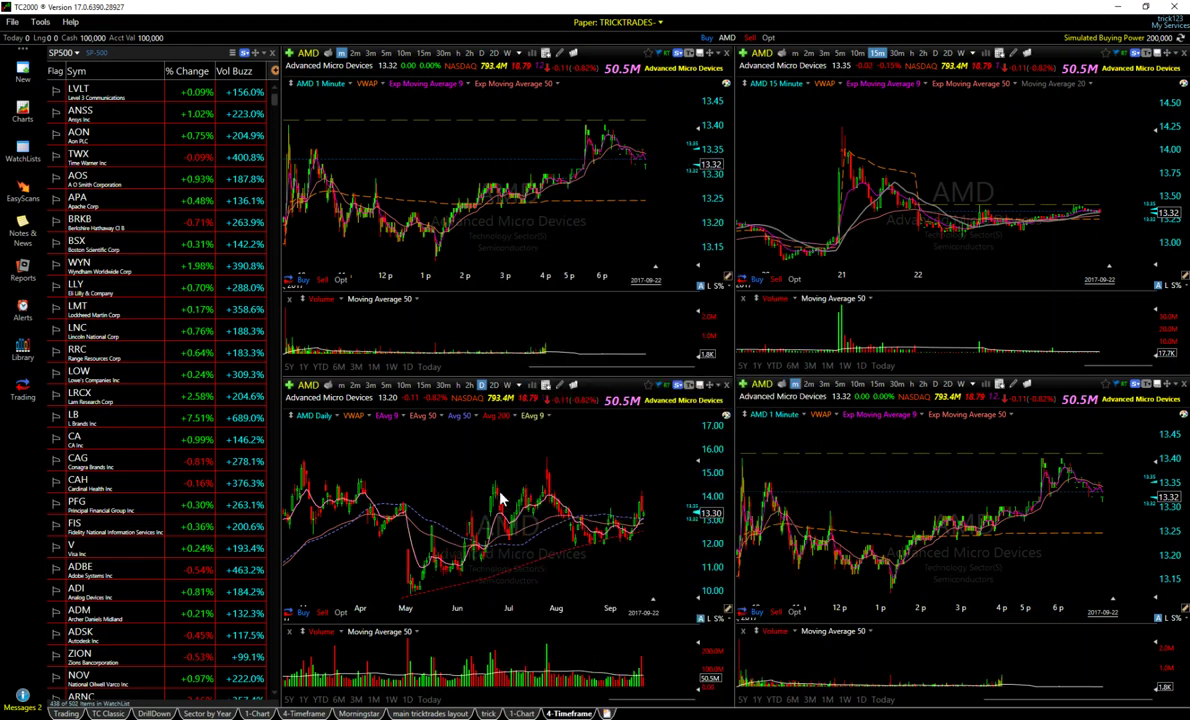
Give the newly added Exp Moving Average 9 plot a green color and a dotted line style on the daily chart.
right_click(538, 419)
left_click(536, 423)
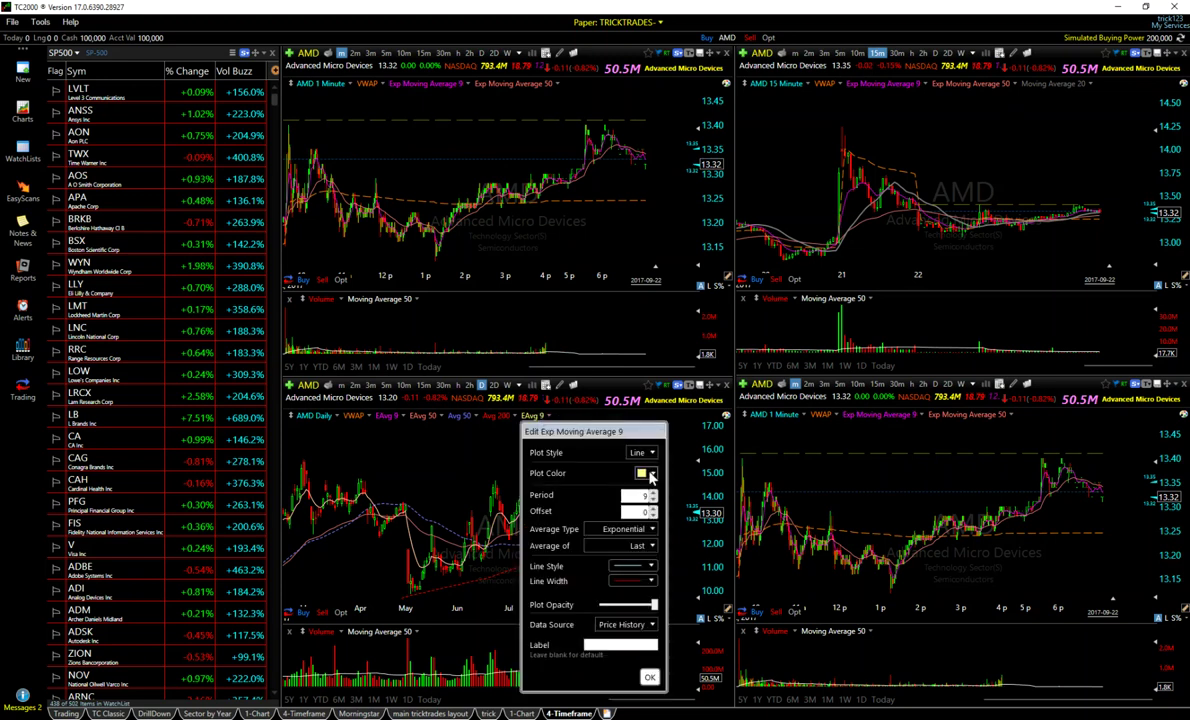
left_click(650, 475)
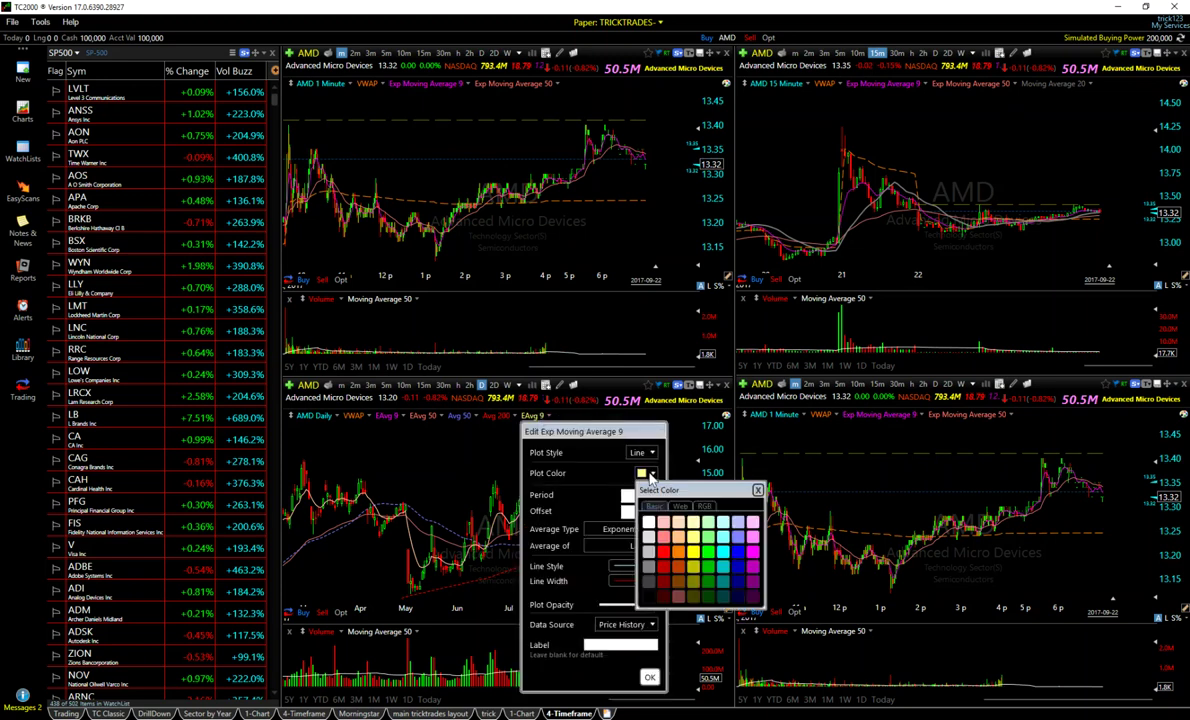
left_click(686, 533)
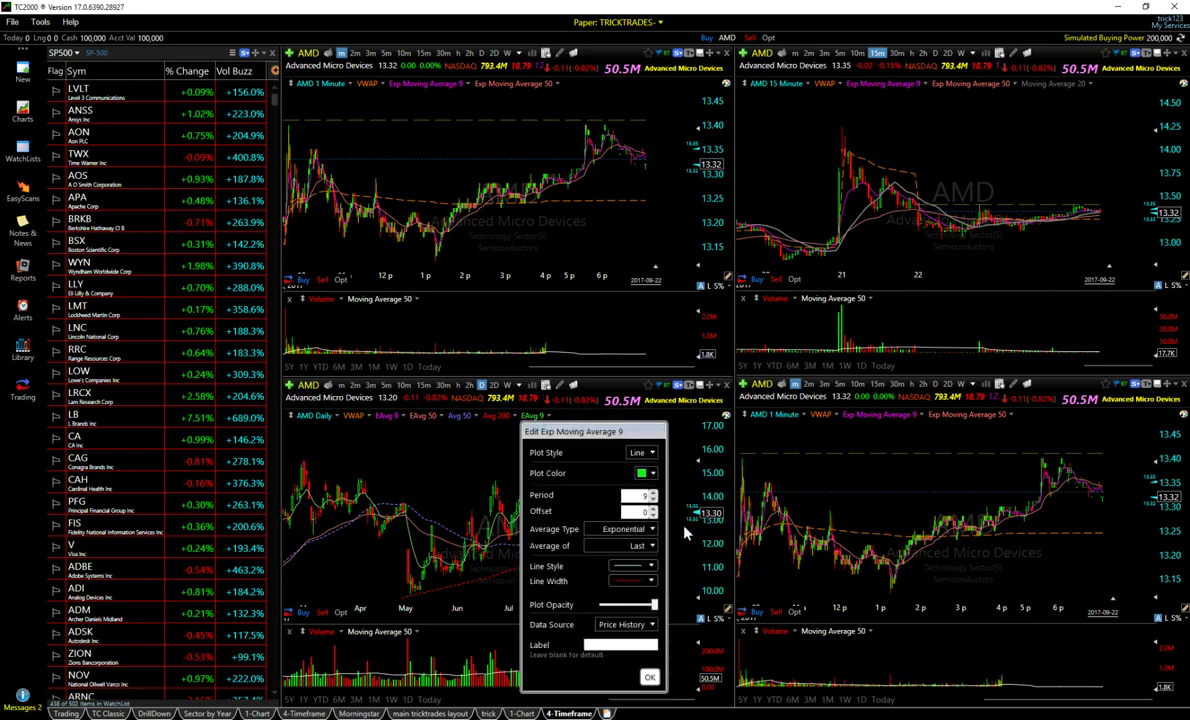
left_click(652, 567)
left_click(595, 548)
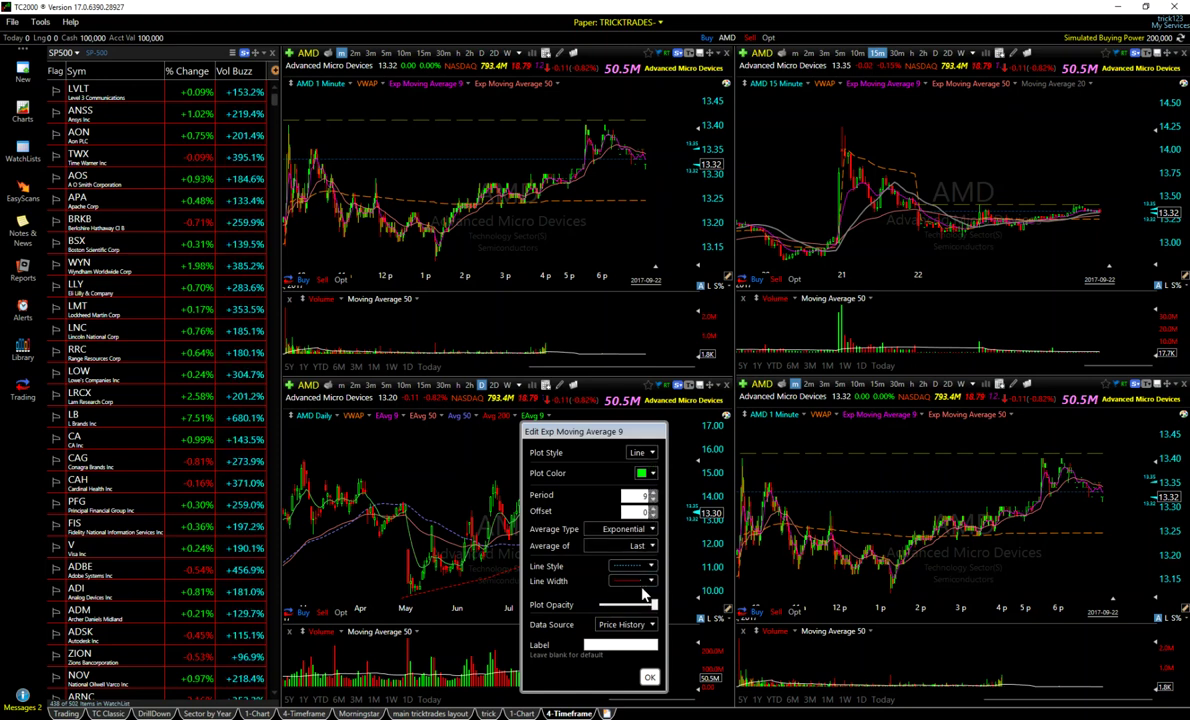
left_click(649, 677)
Remove the Exp Moving Average 50 plot from the daily chart.
scroll(529, 588, "up", 4)
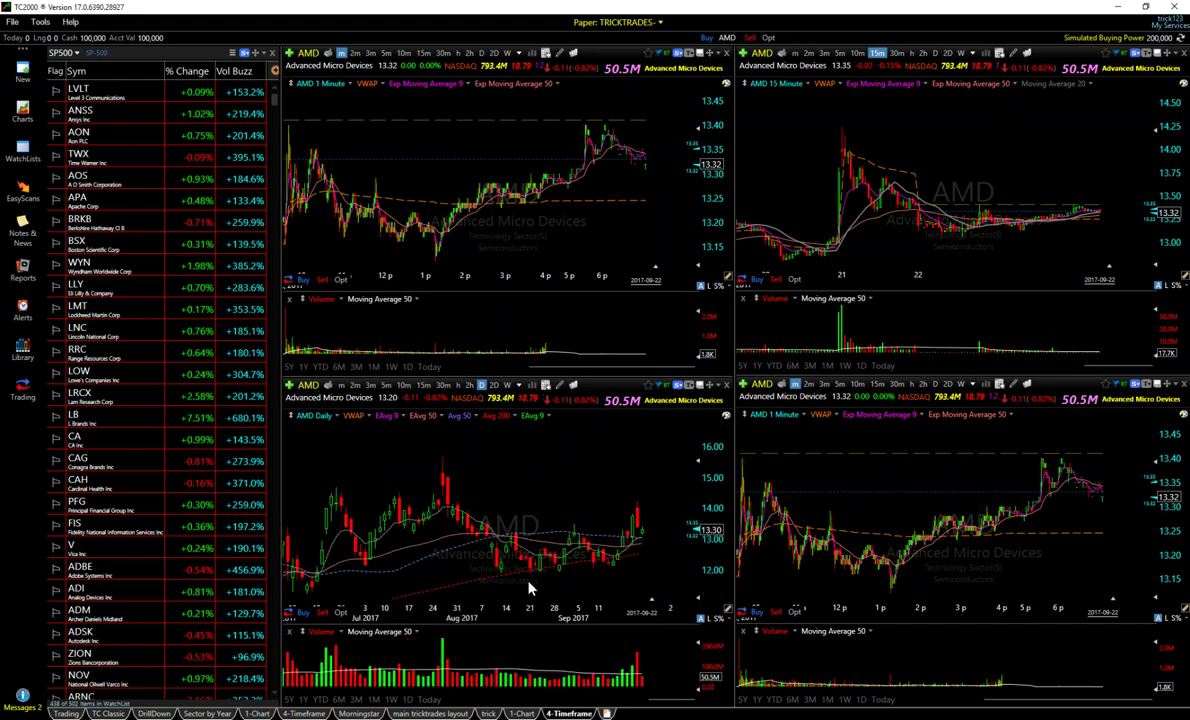
scroll(529, 588, "up", 5)
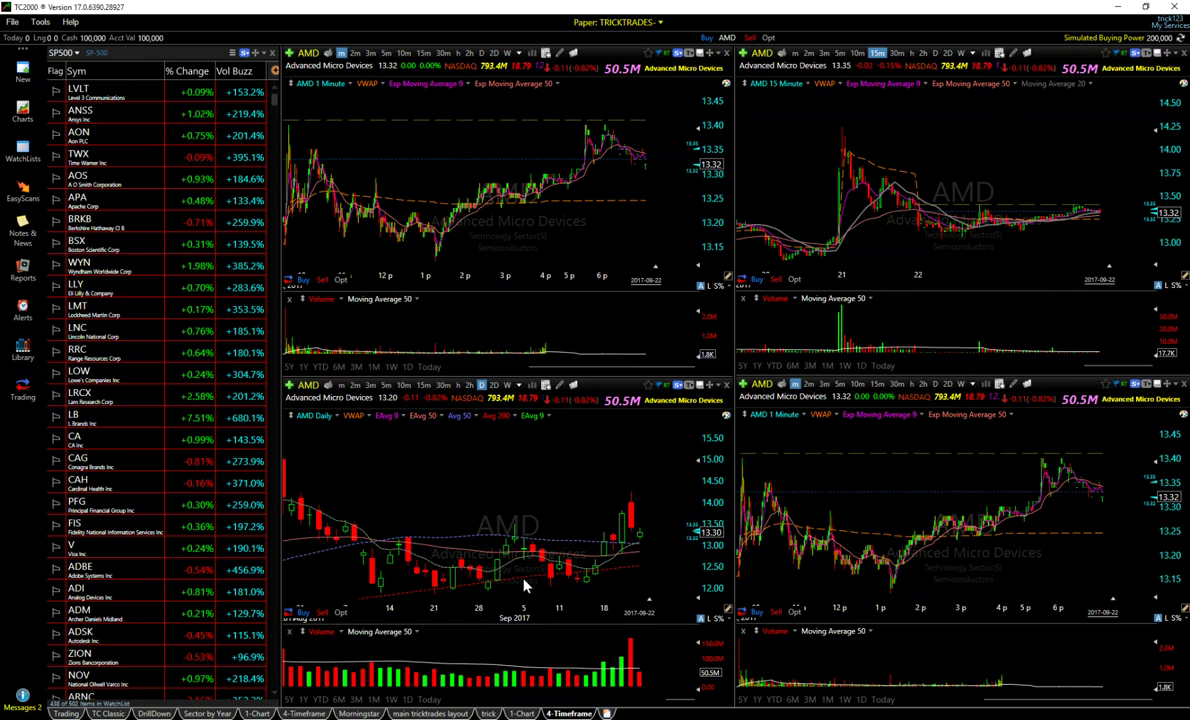
right_click(421, 424)
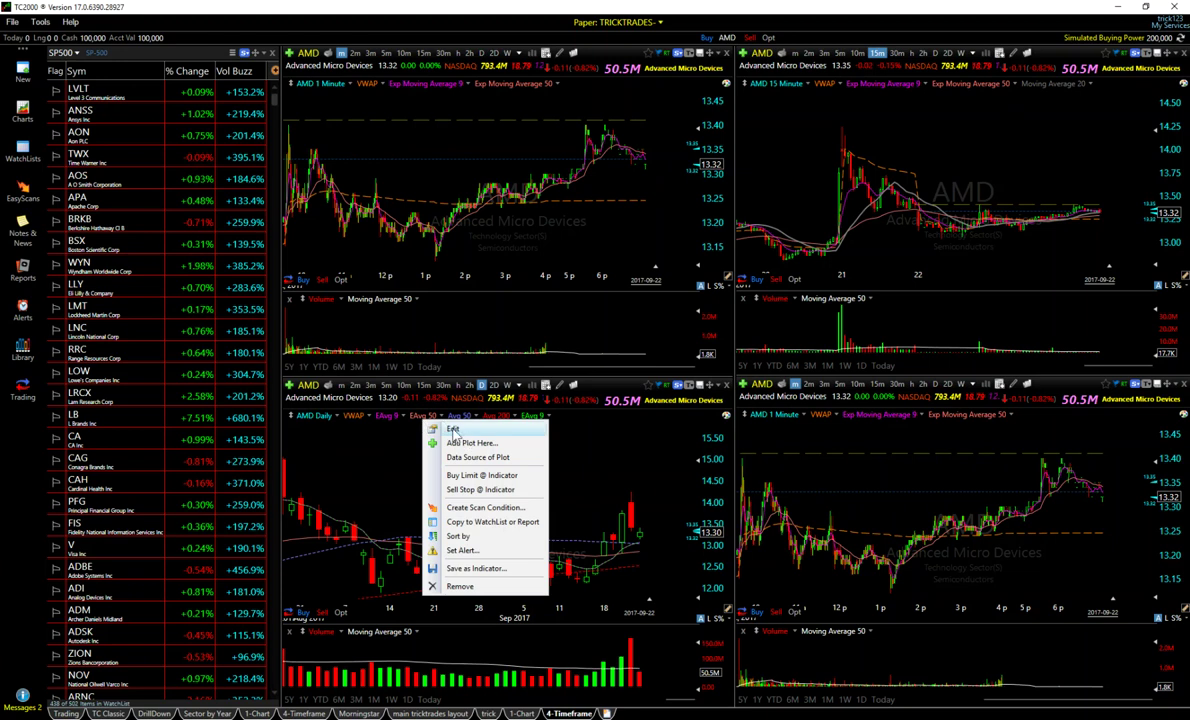
left_click(453, 430)
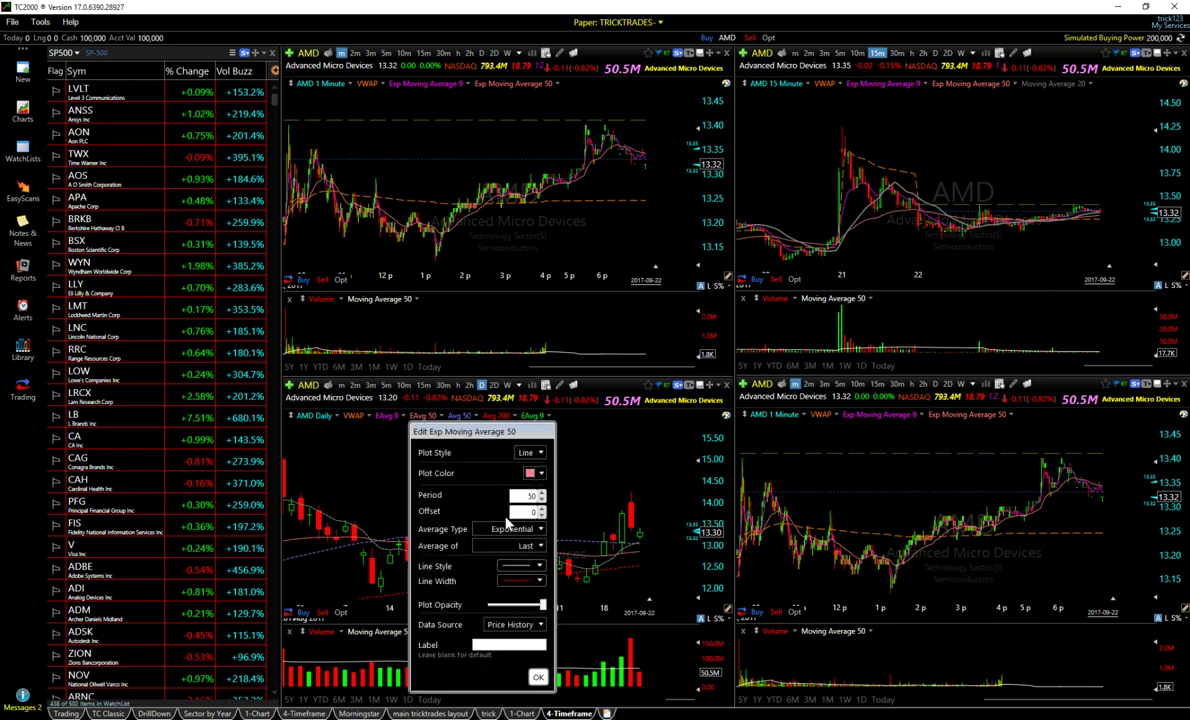
left_click(538, 676)
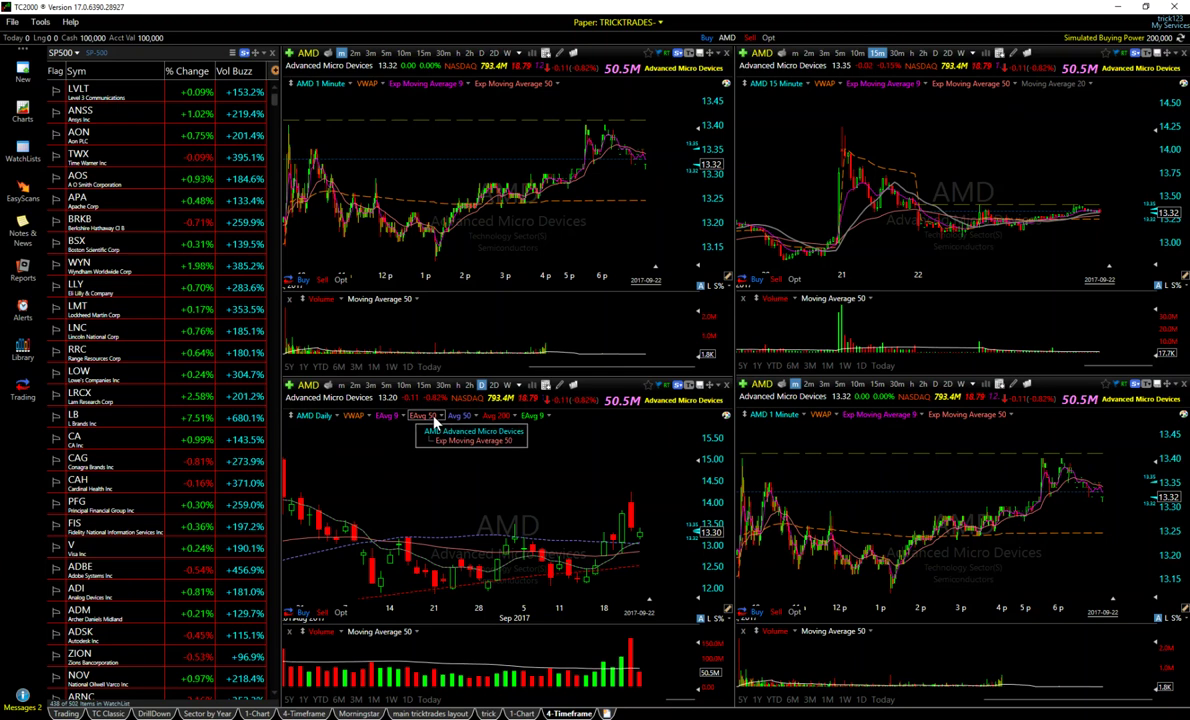
right_click(433, 421)
left_click(448, 546)
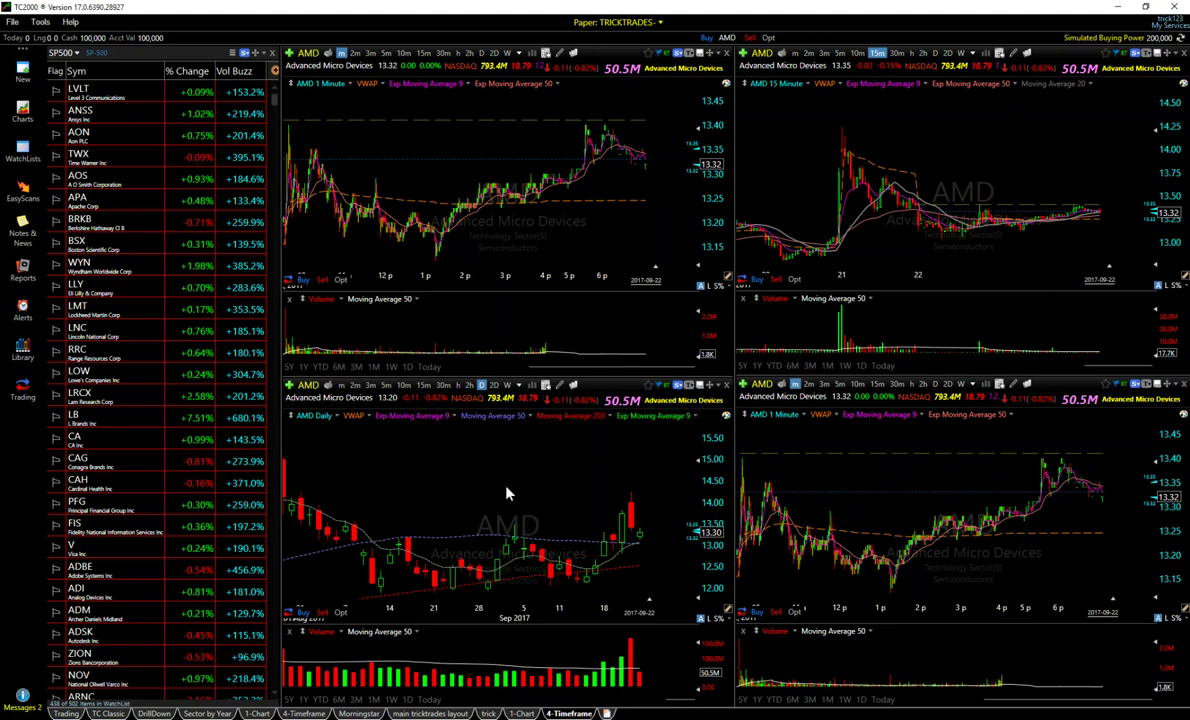
Set the period of the green exponential moving average on the daily chart to 5.
scroll(468, 484, "down", 2)
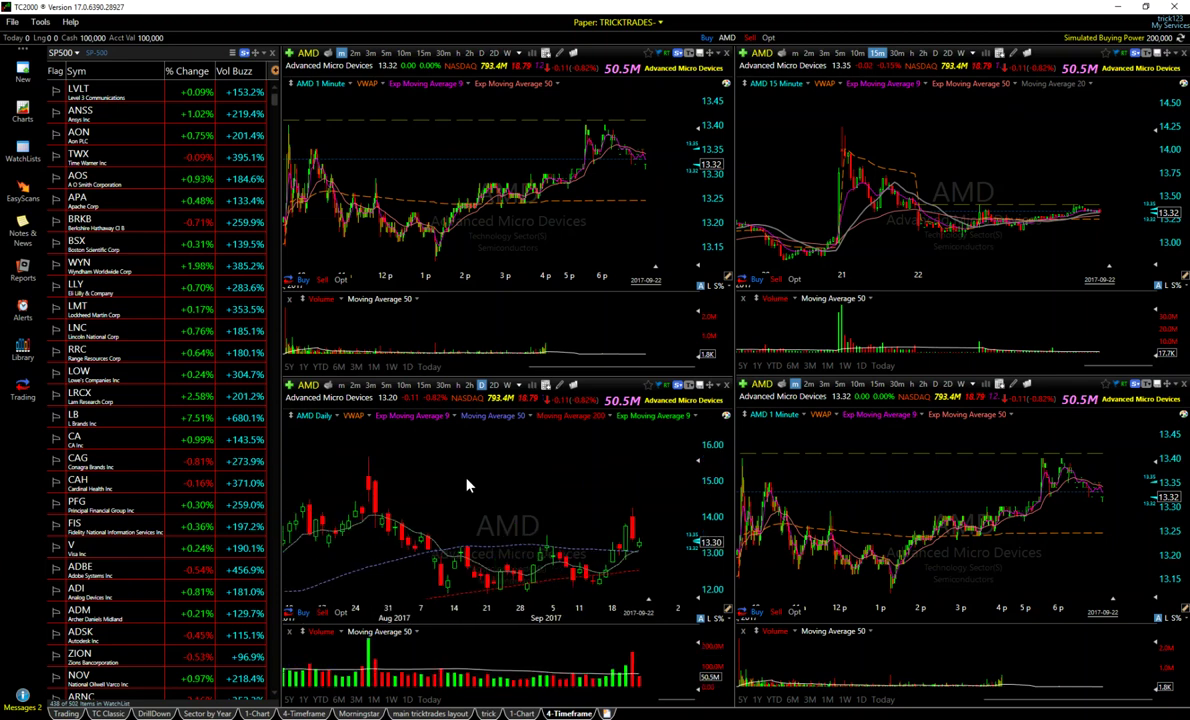
scroll(468, 484, "down", 5)
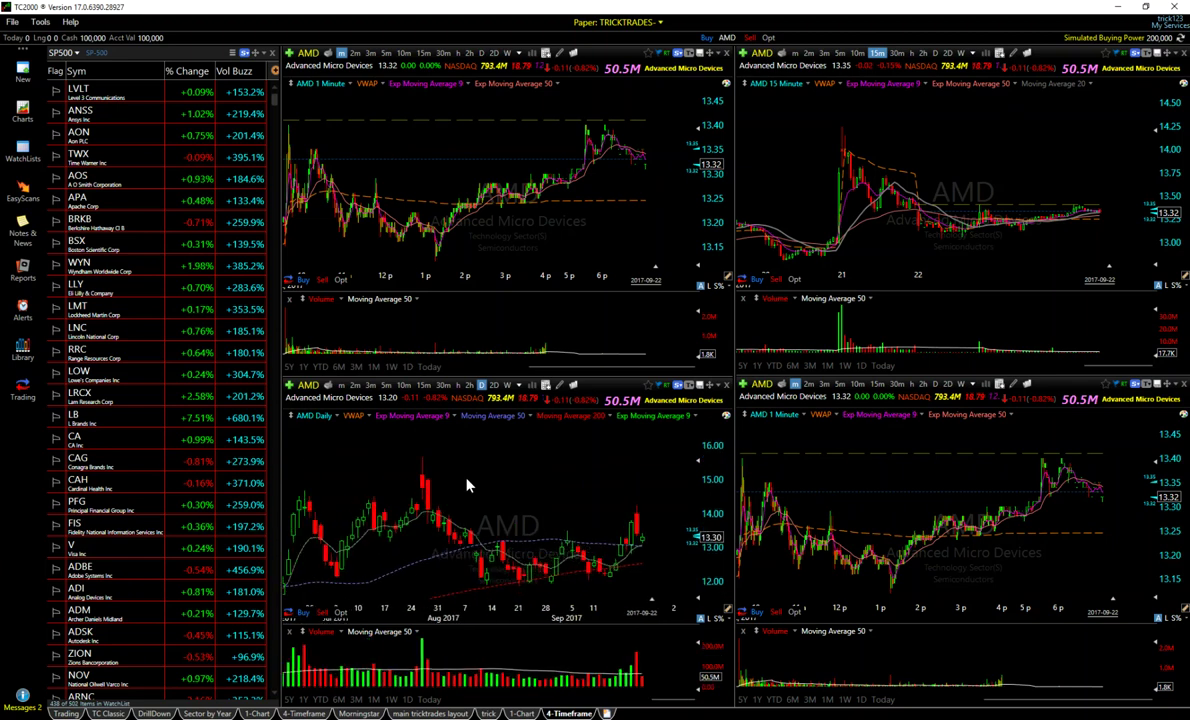
scroll(468, 485, "up", 4)
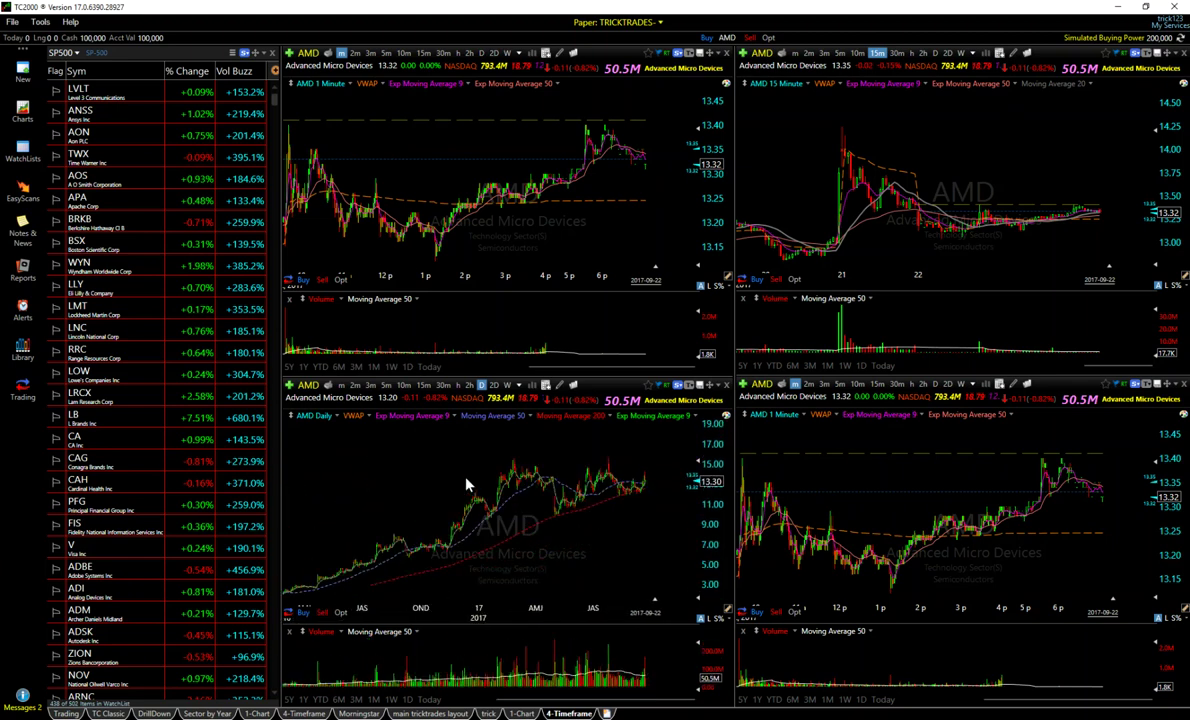
scroll(466, 485, "up", 3)
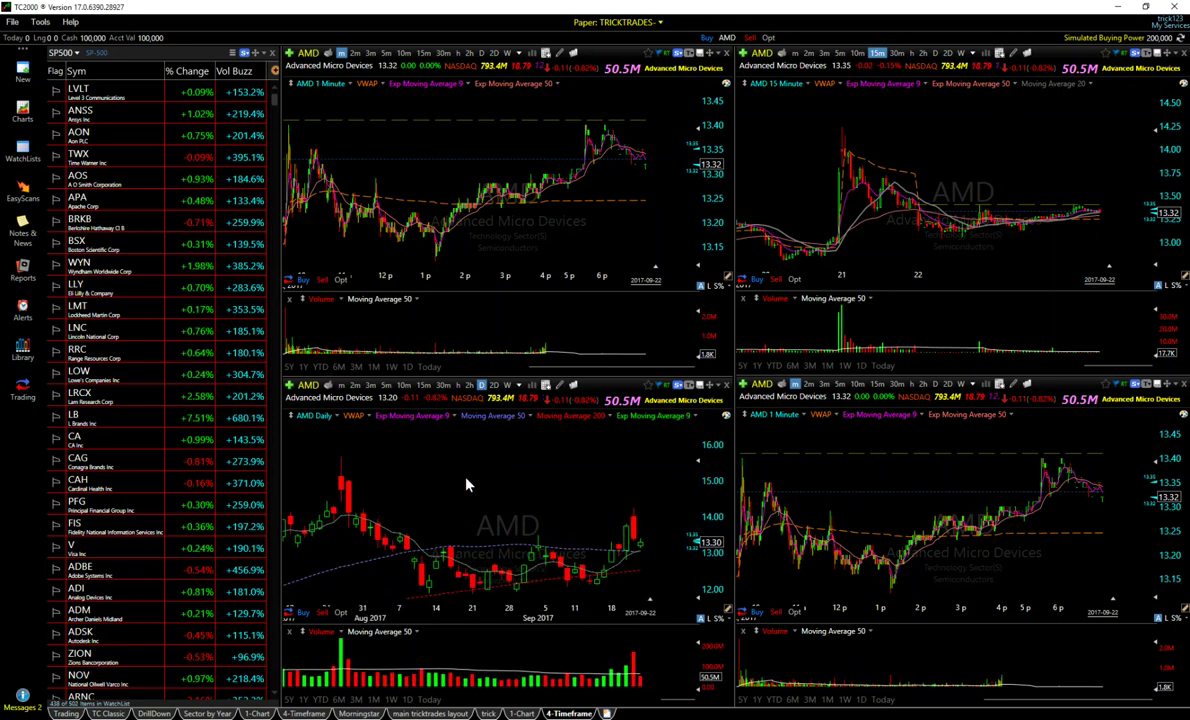
mouse_move(677, 457)
left_mouse_down()
mouse_move(683, 494)
mouse_move(659, 441)
left_mouse_up()
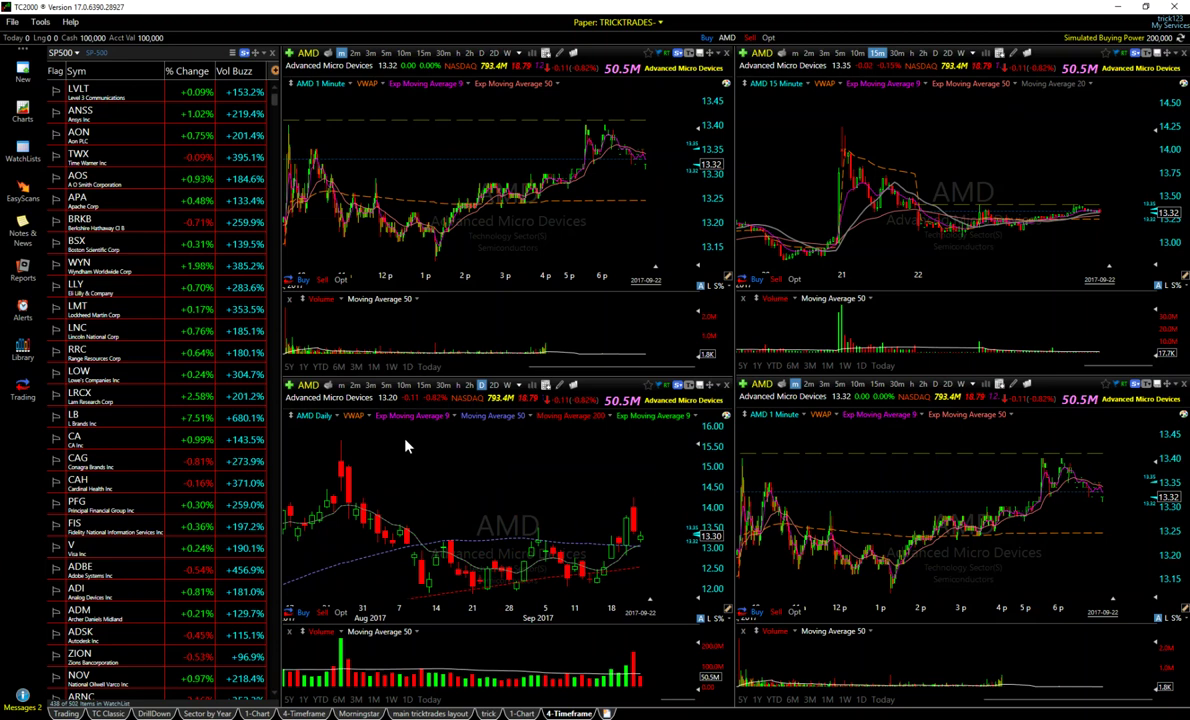
scroll(480, 560, "up", 5)
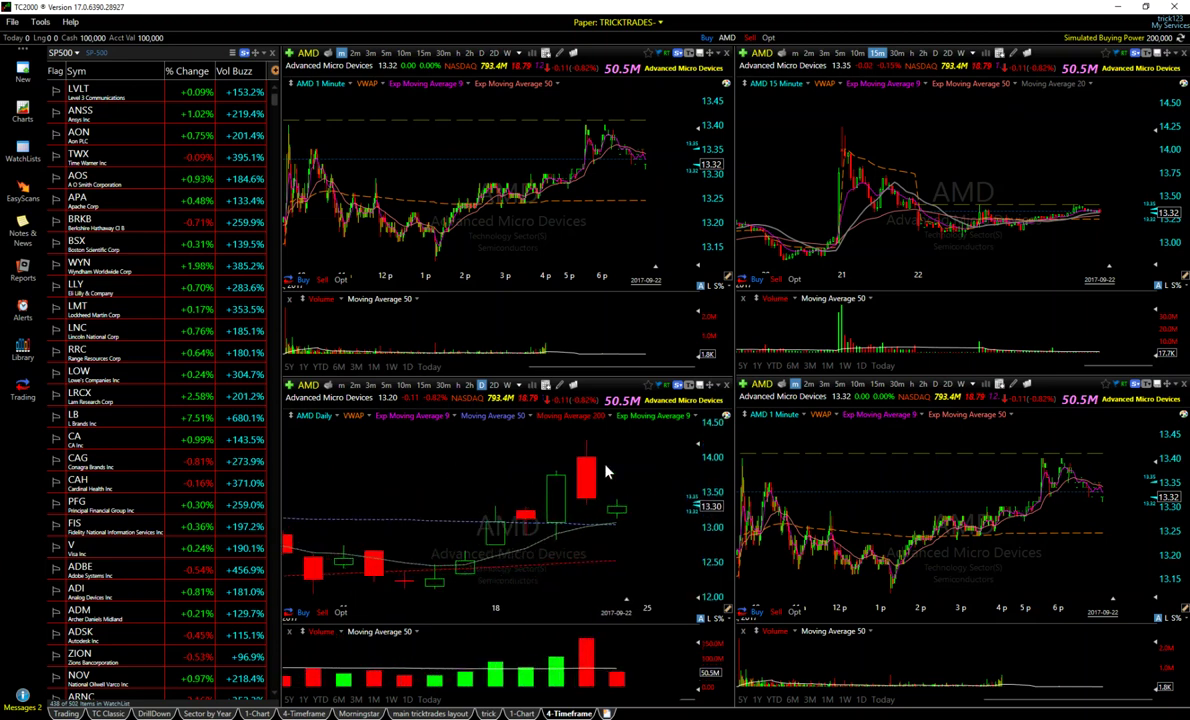
right_click(640, 427)
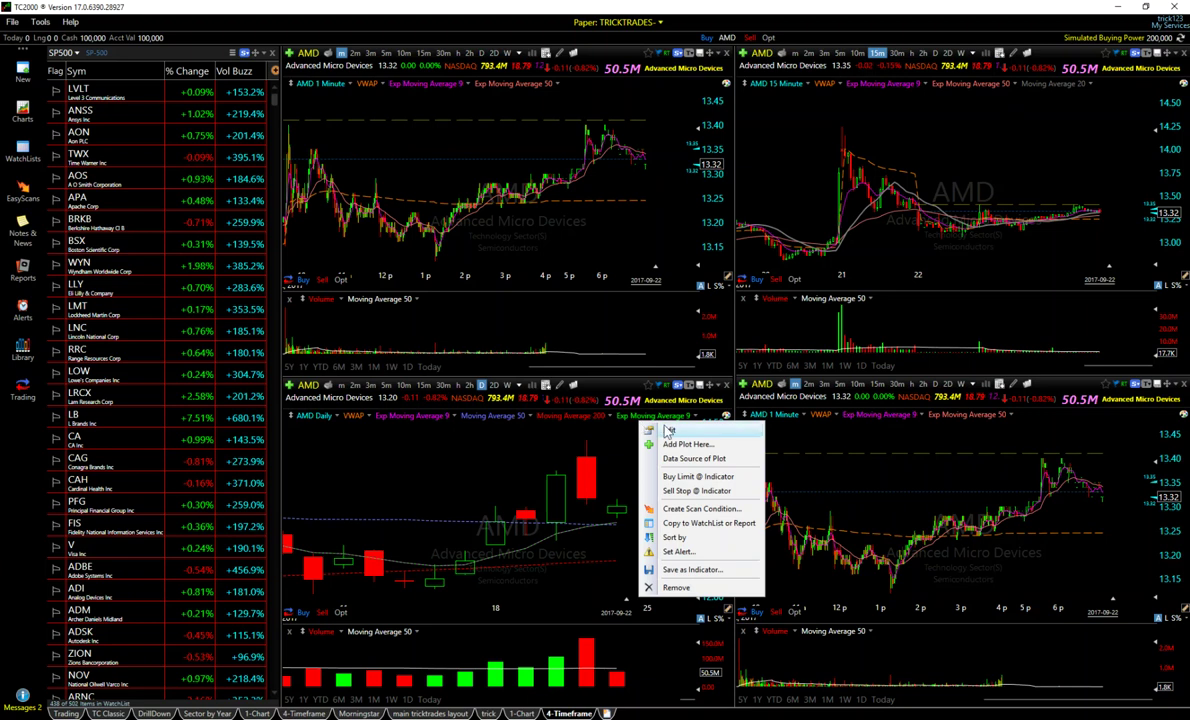
left_click(670, 430)
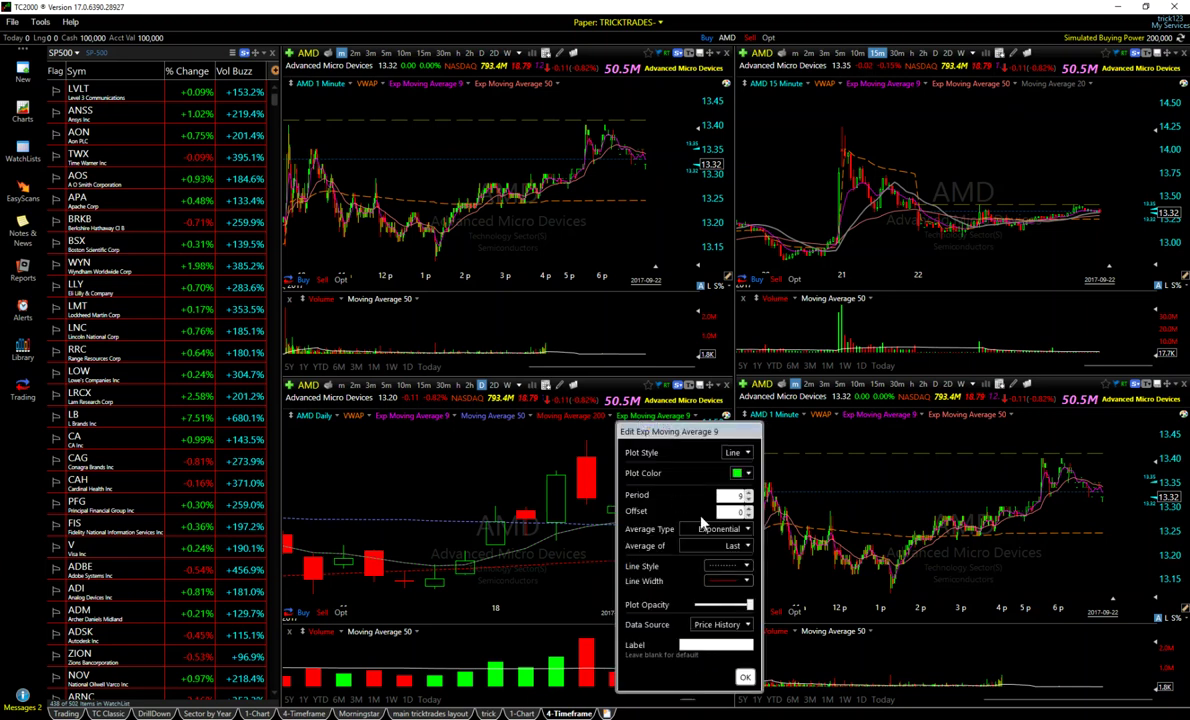
left_click(749, 501)
left_click(749, 501)
left_click(749, 501)
left_click(749, 501)
left_click(749, 501)
left_click(749, 496)
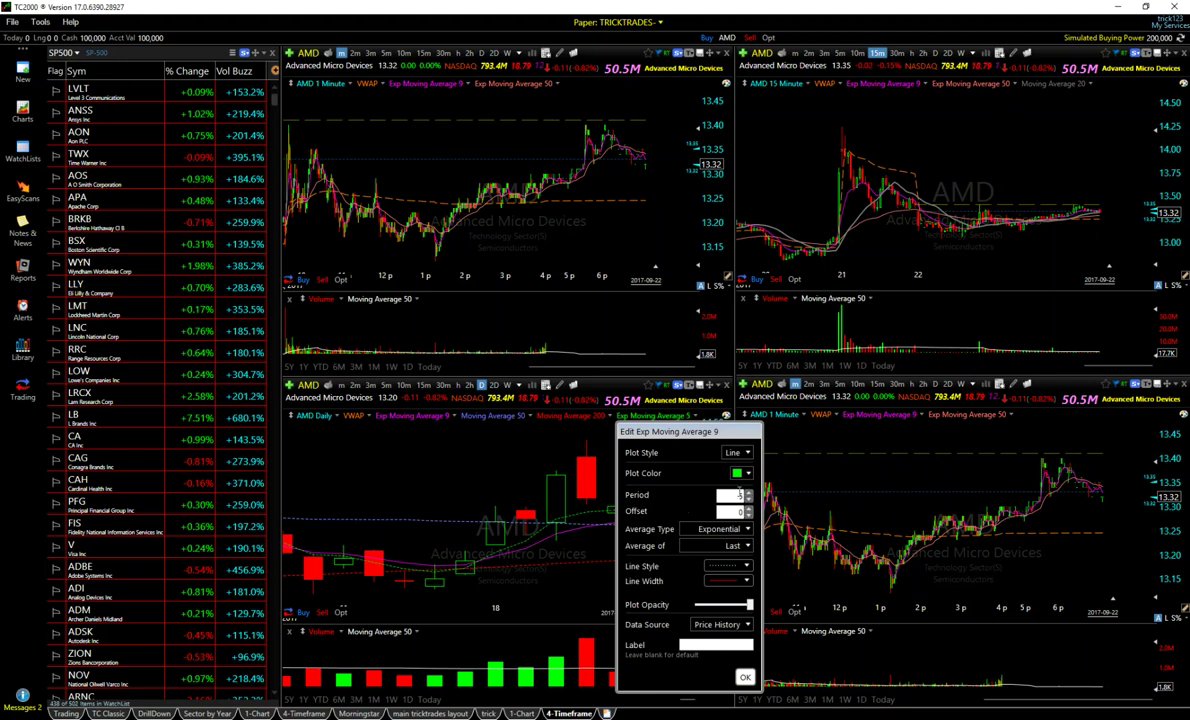
left_click(745, 678)
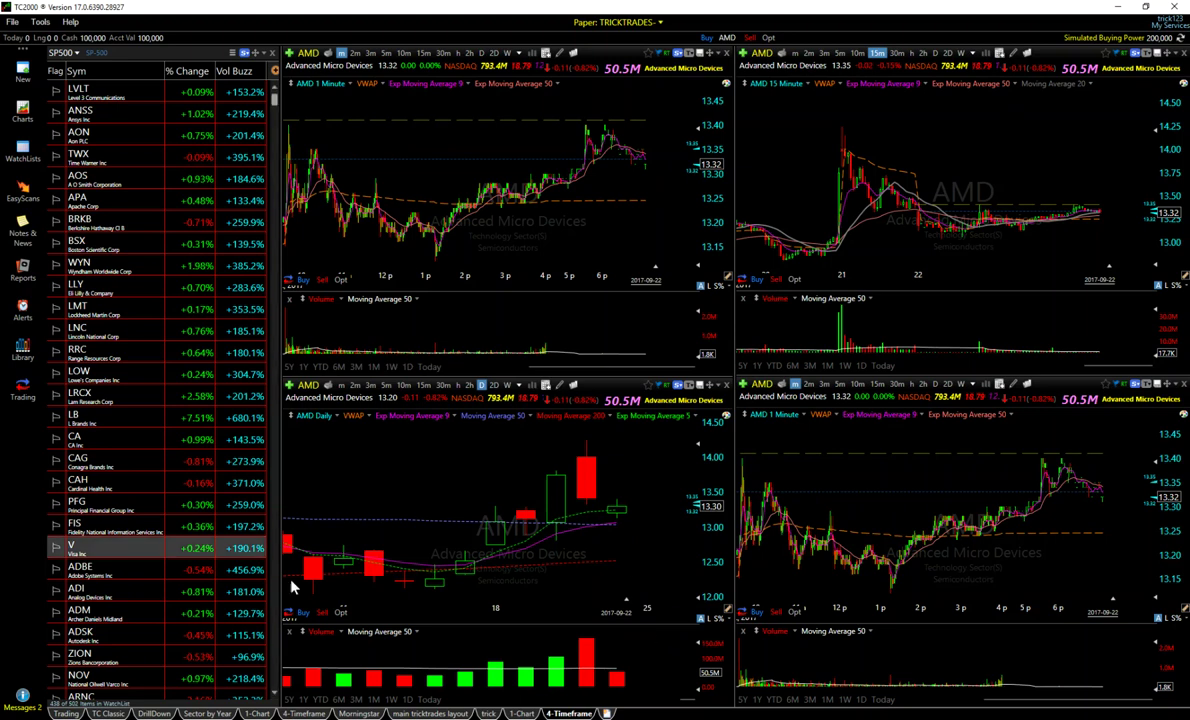
Switch the lower-right AMD chart to the weekly timeframe.
scroll(465, 478, "down", 5)
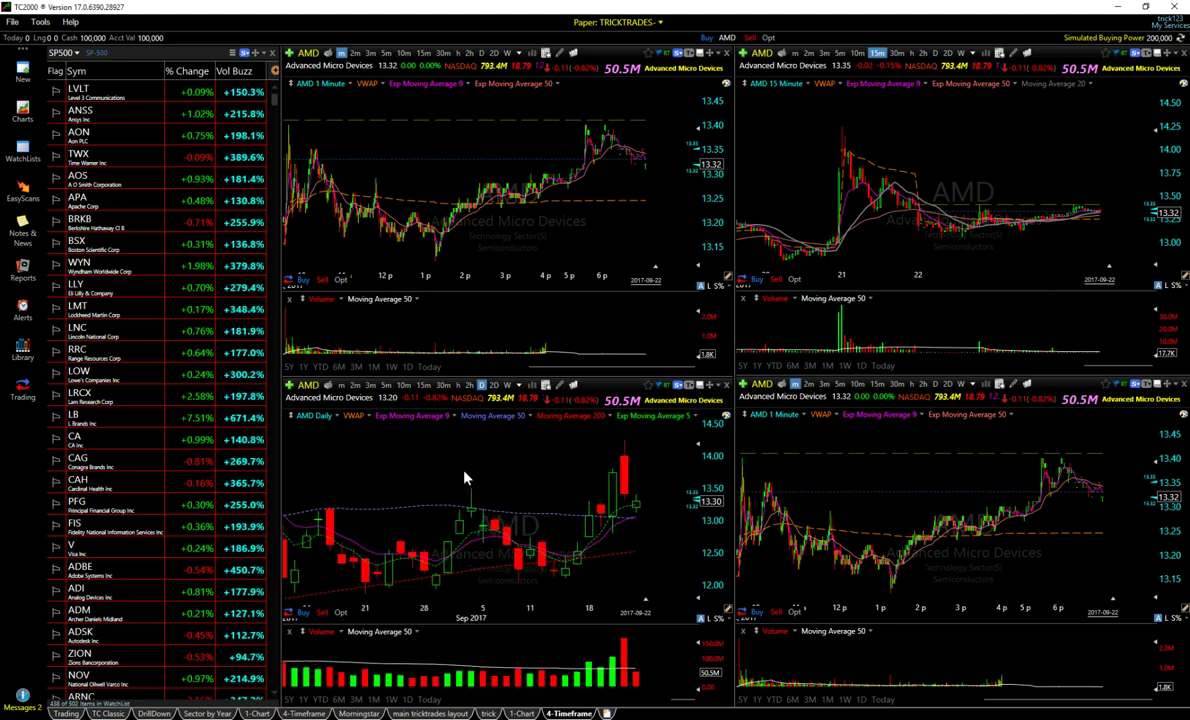
left_click(961, 384)
scroll(1008, 524, "up", 8)
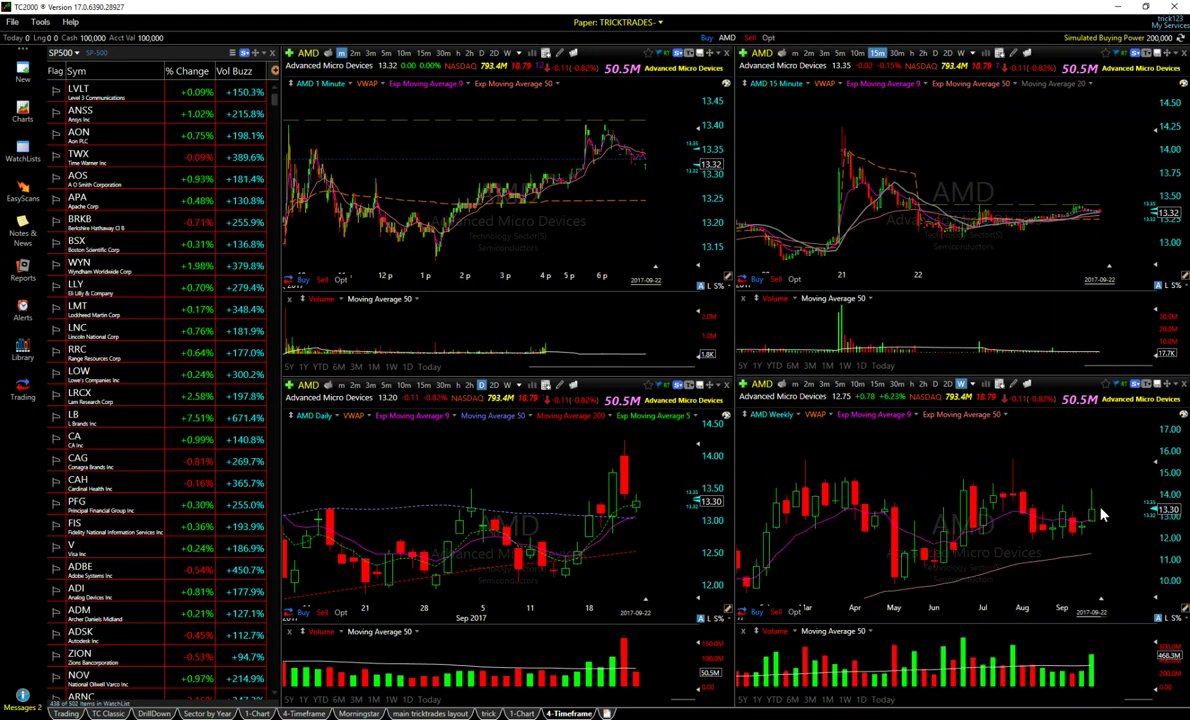
scroll(1060, 514, "down", 2)
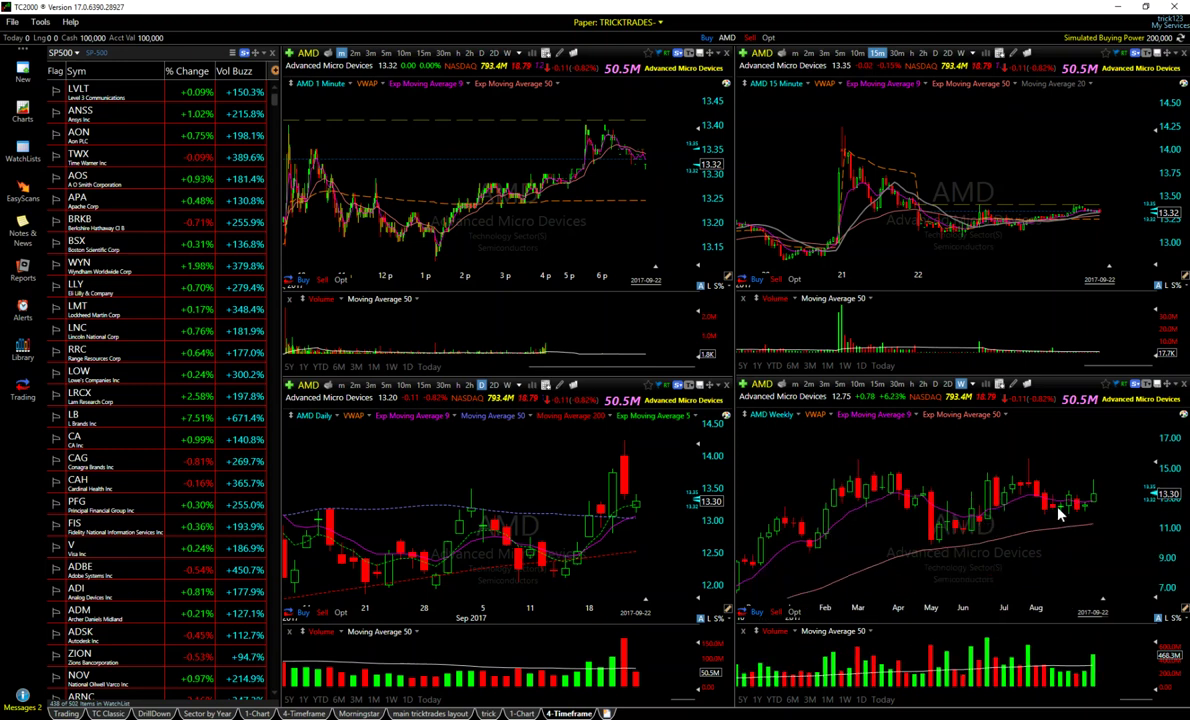
Remove the Exp Moving Average 50, Exp Moving Average 9 and VWAP plots from the weekly AMD chart.
right_click(962, 415)
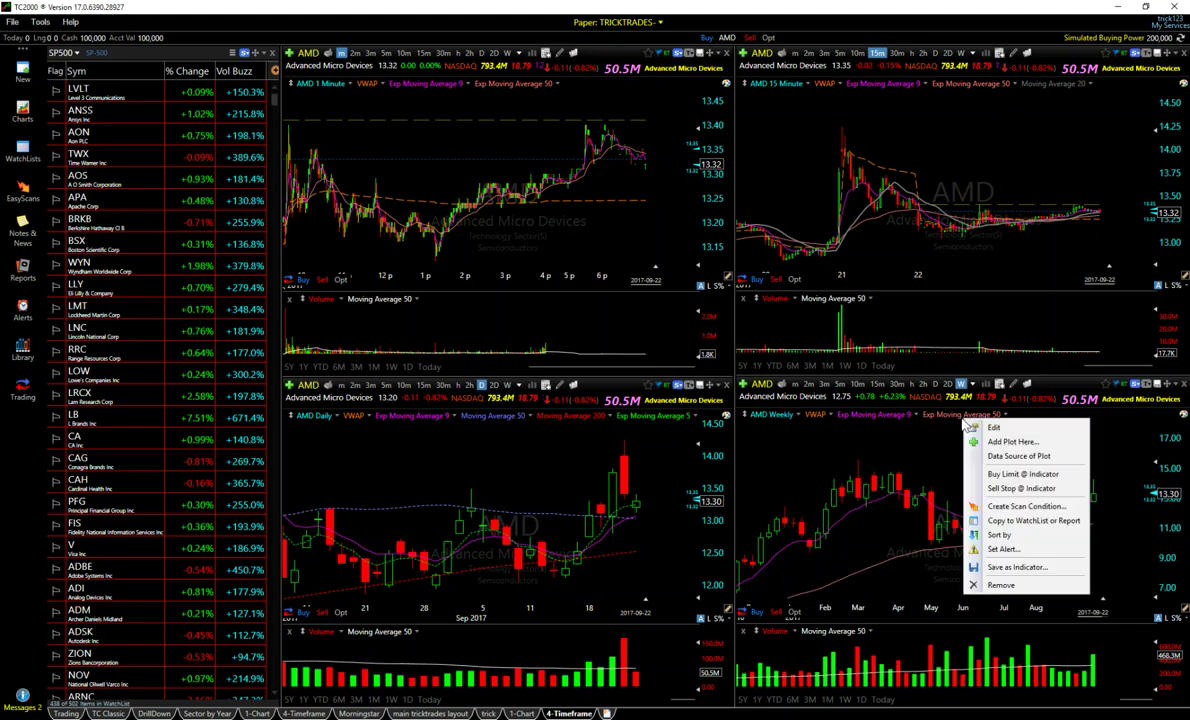
left_click(1000, 585)
right_click(874, 419)
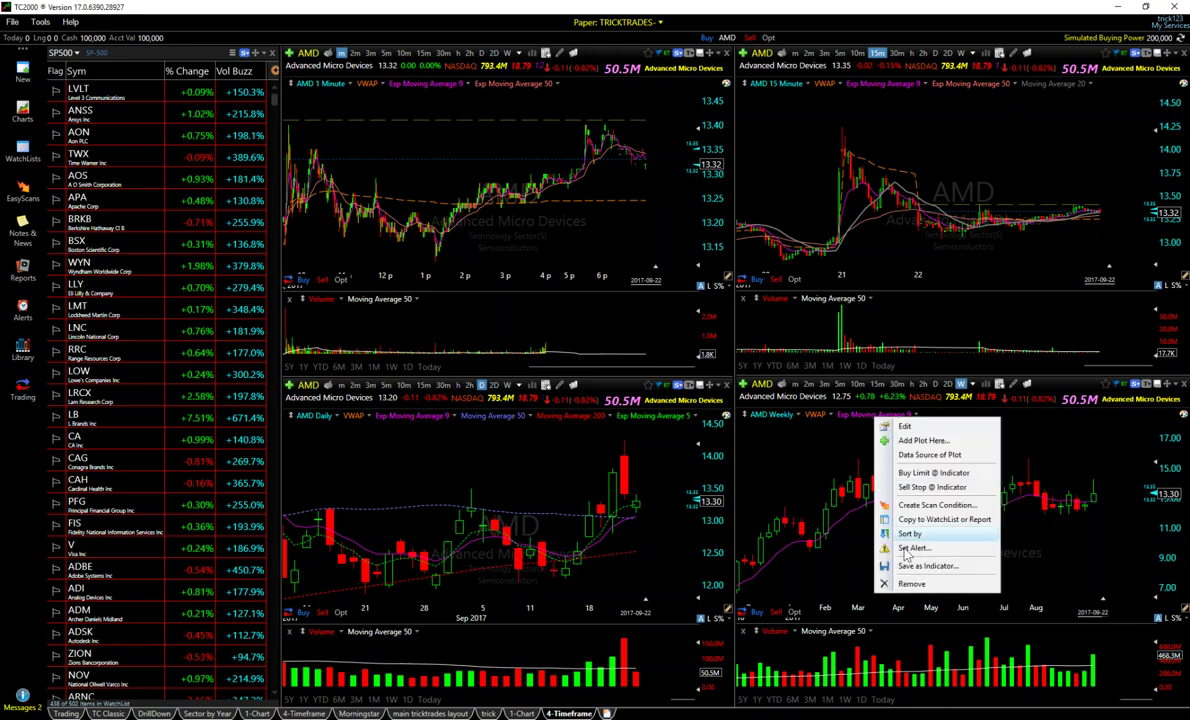
left_click(850, 552)
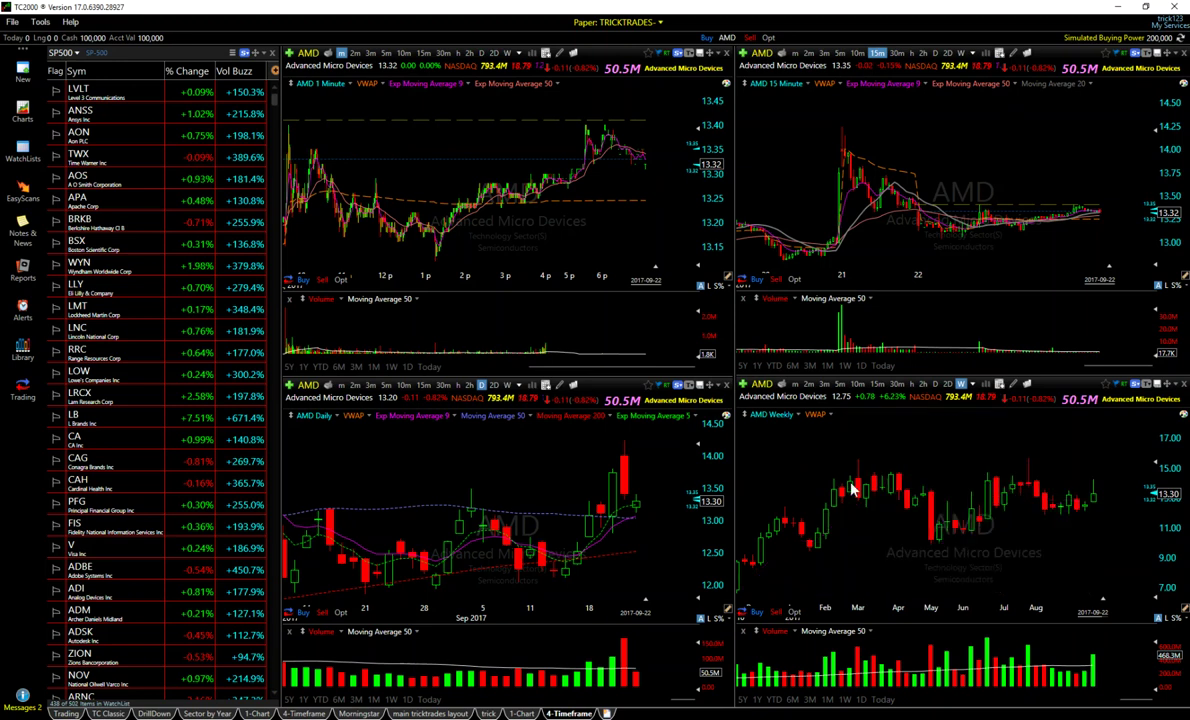
right_click(818, 417)
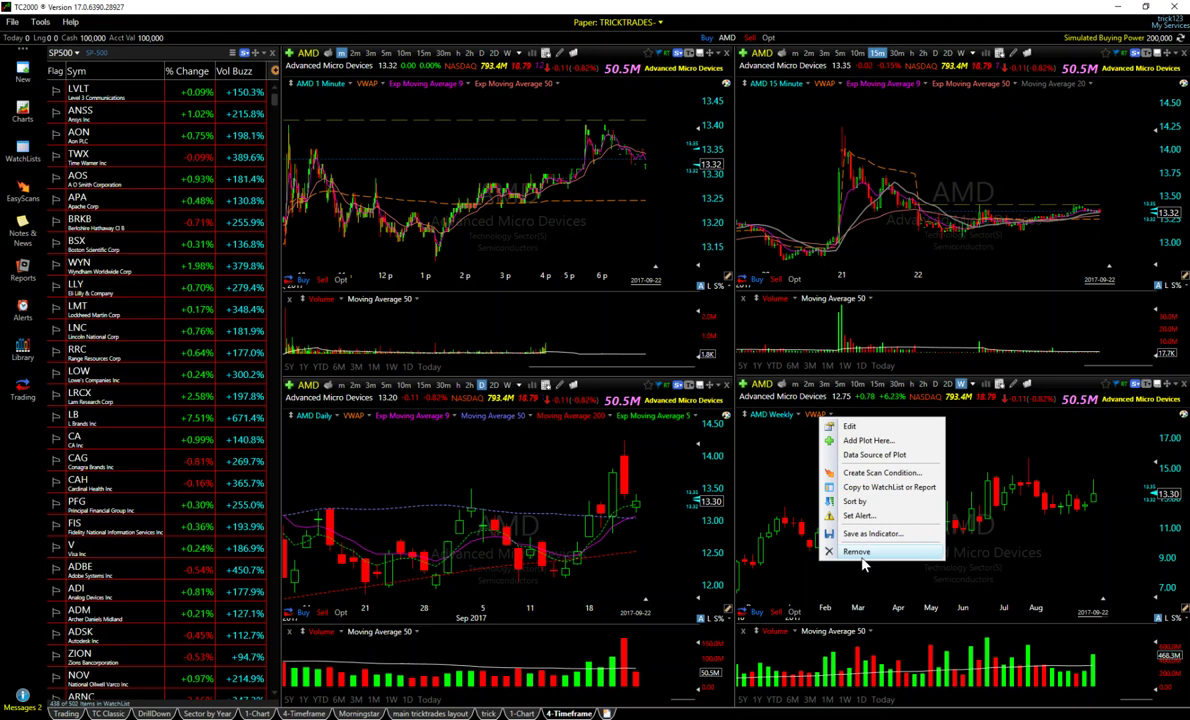
left_click(859, 557)
Examine a longer stretch of AMD price history on the weekly, daily and 1-minute charts.
scroll(880, 509, "down", 5)
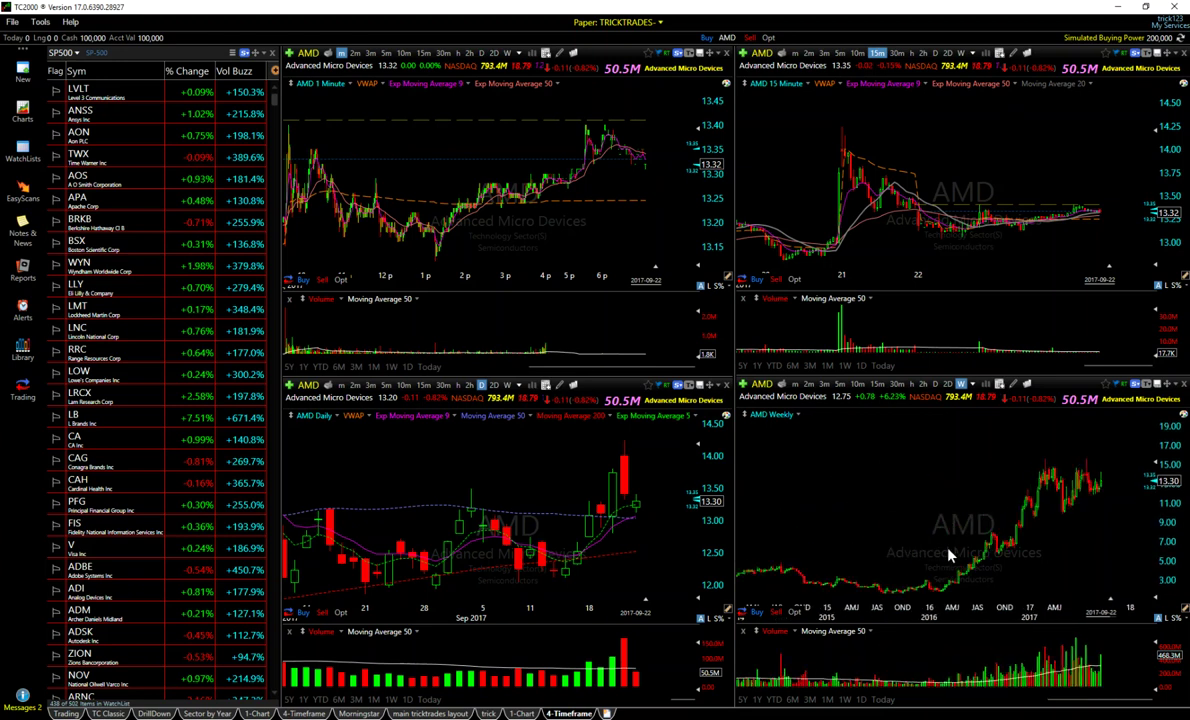
scroll(955, 548, "up", 3)
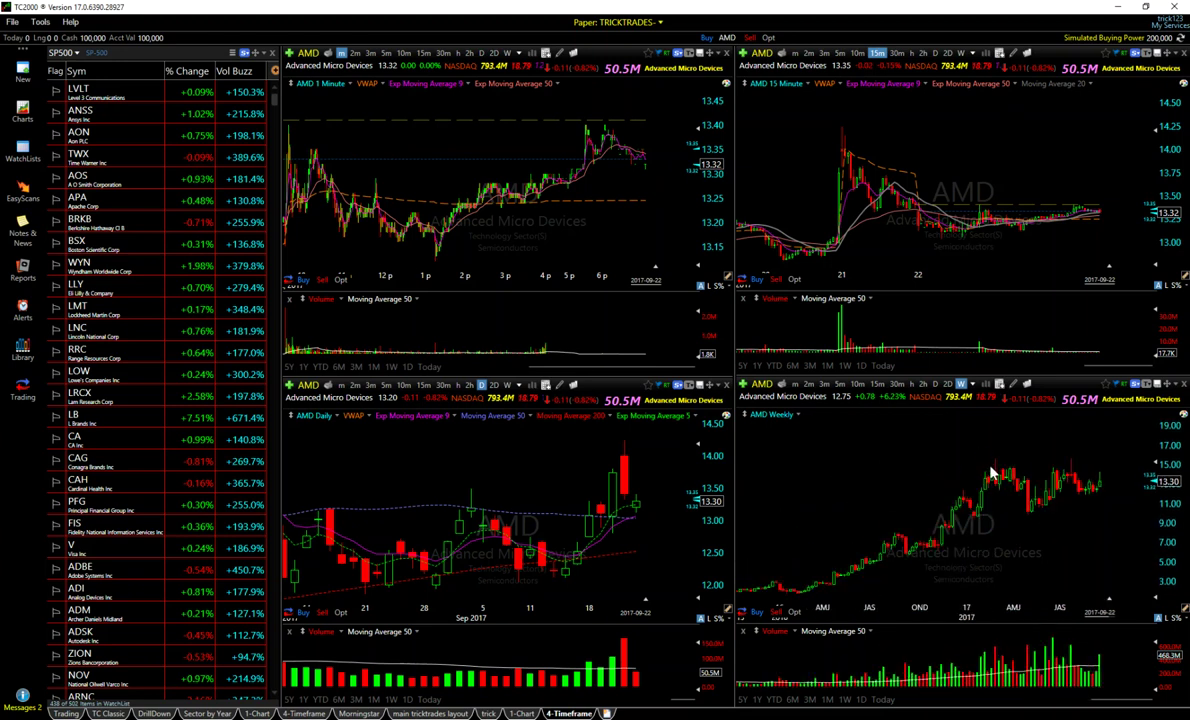
mouse_move(995, 473)
left_mouse_down()
mouse_move(1013, 470)
mouse_move(995, 481)
left_mouse_up()
scroll(1029, 523, "down", 5)
scroll(1062, 514, "down", 1)
scroll(1040, 516, "up", 3)
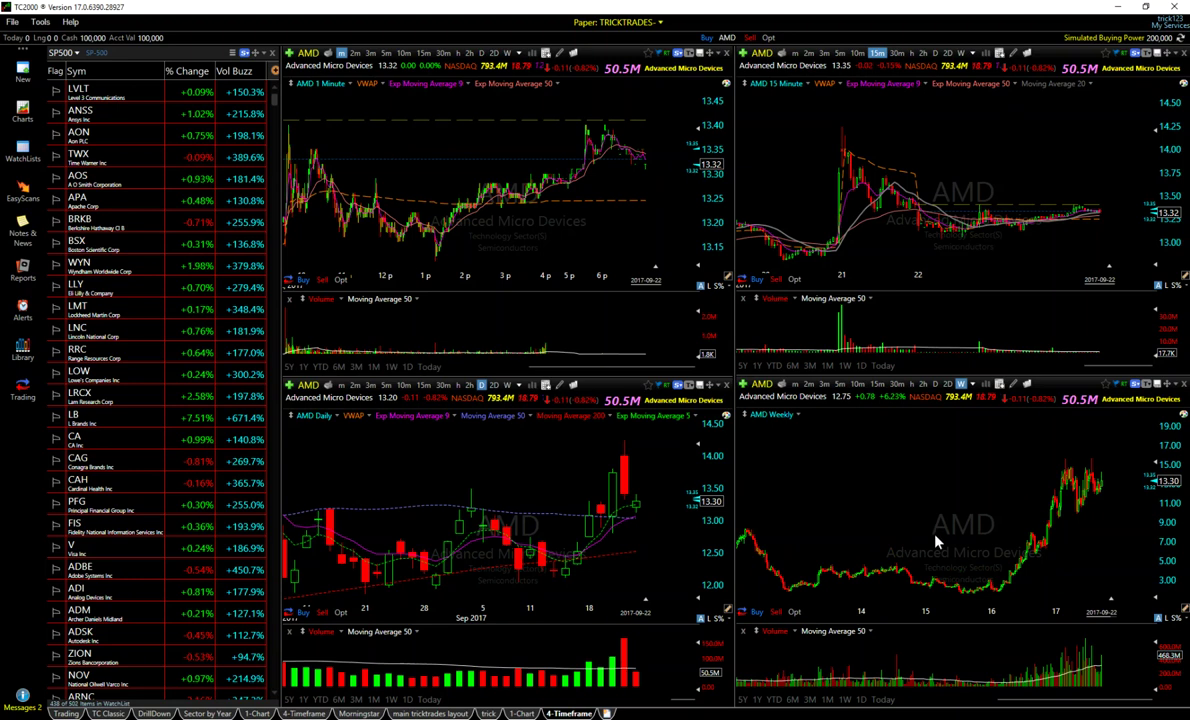
scroll(938, 538, "up", 4)
scroll(499, 506, "down", 5)
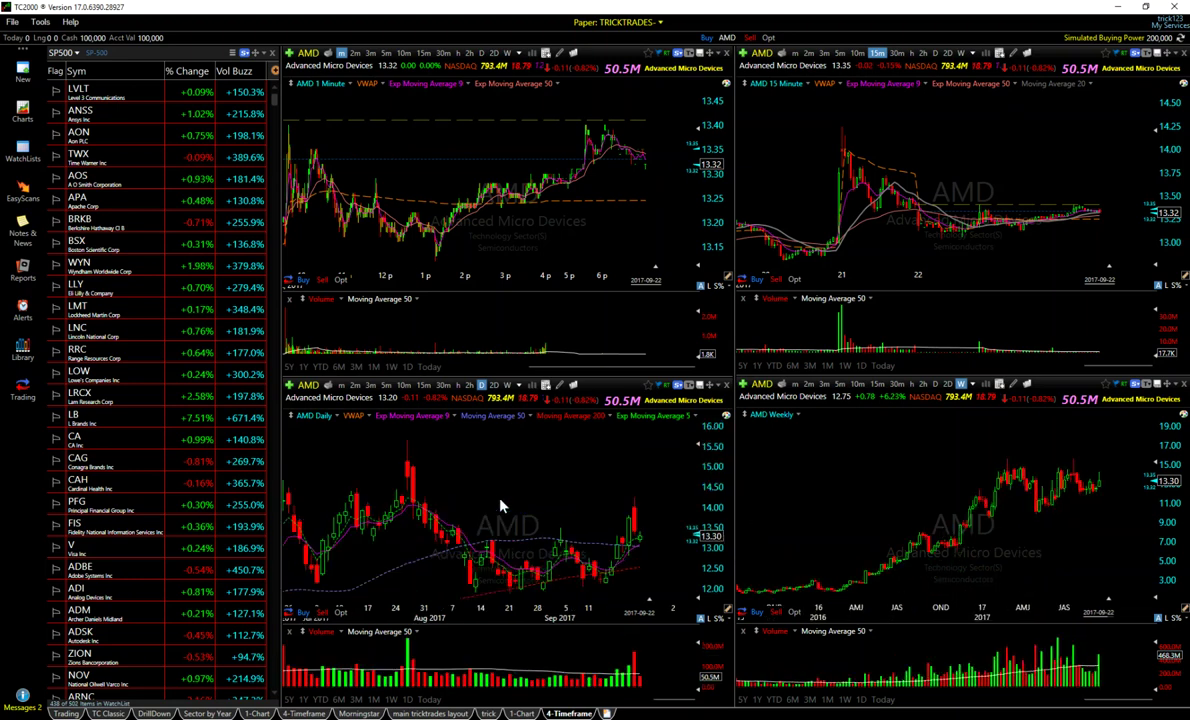
scroll(499, 506, "down", 3)
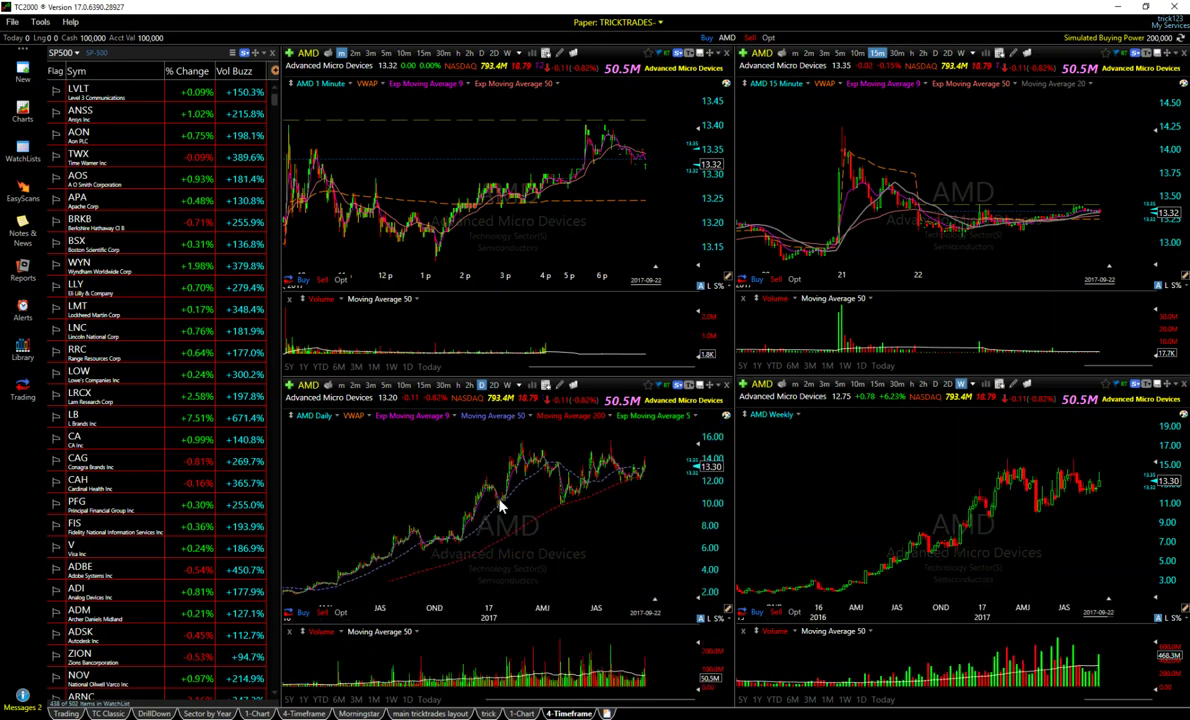
scroll(499, 506, "up", 3)
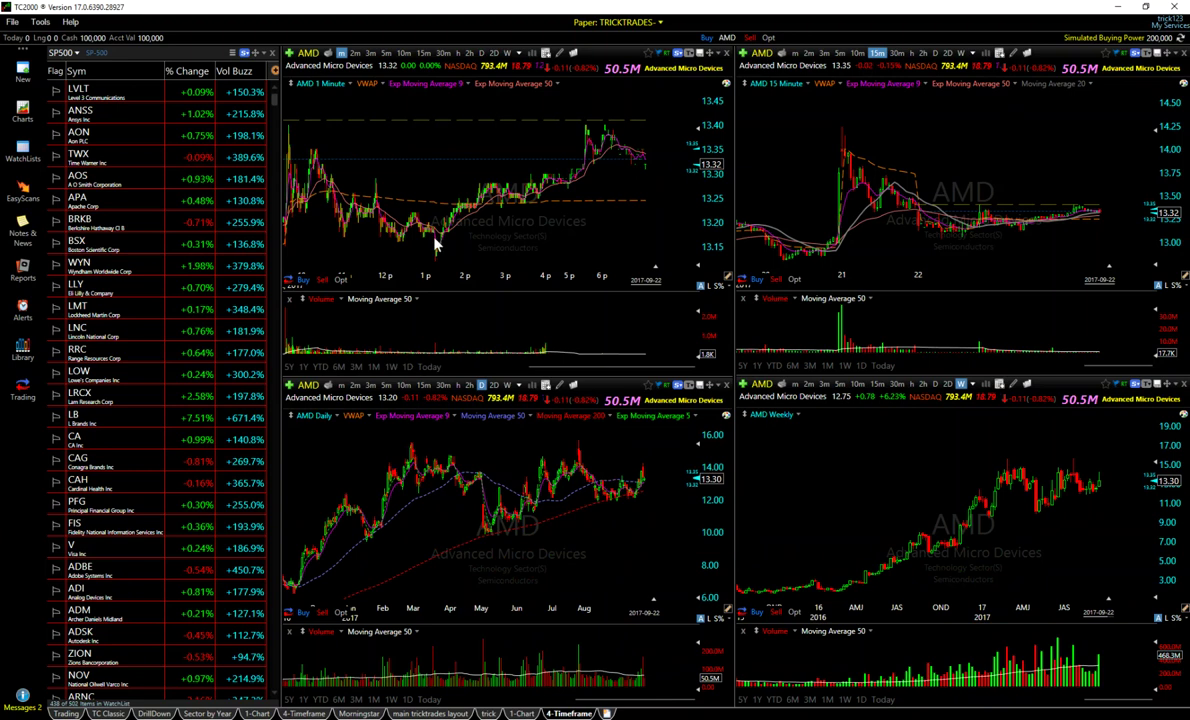
scroll(430, 205, "down", 2)
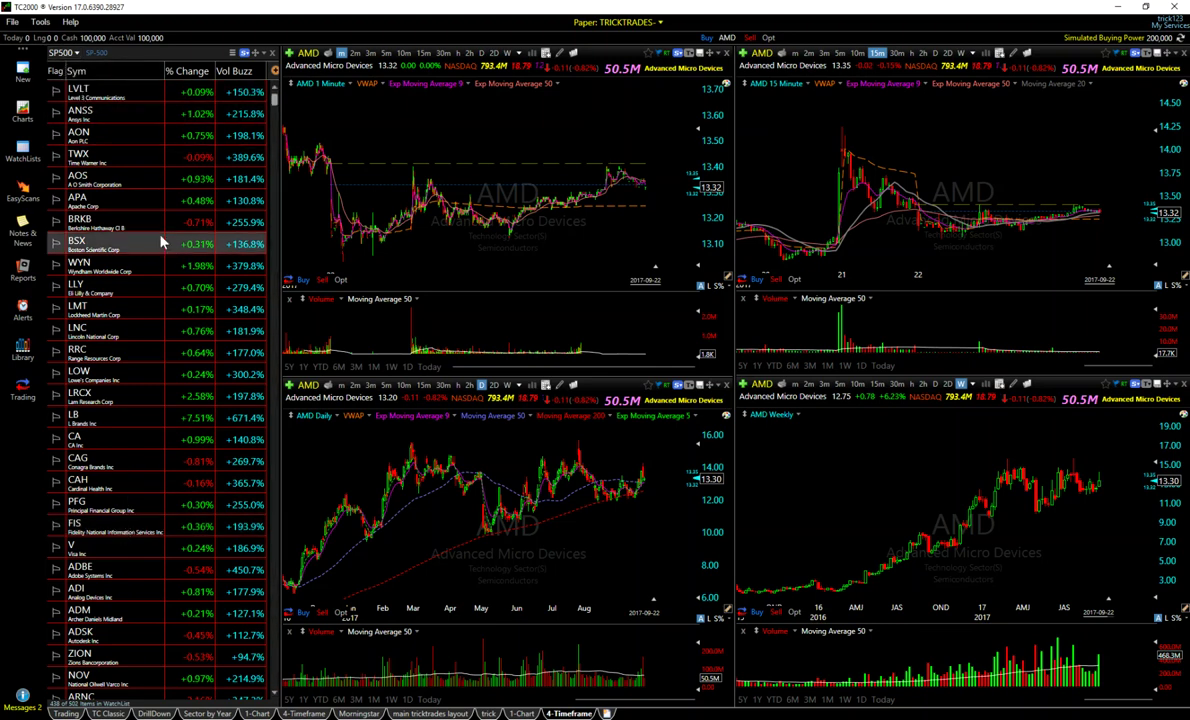
Browse the lists available for the watchlist, including the saved and pre-built EasyScans.
left_click(62, 53)
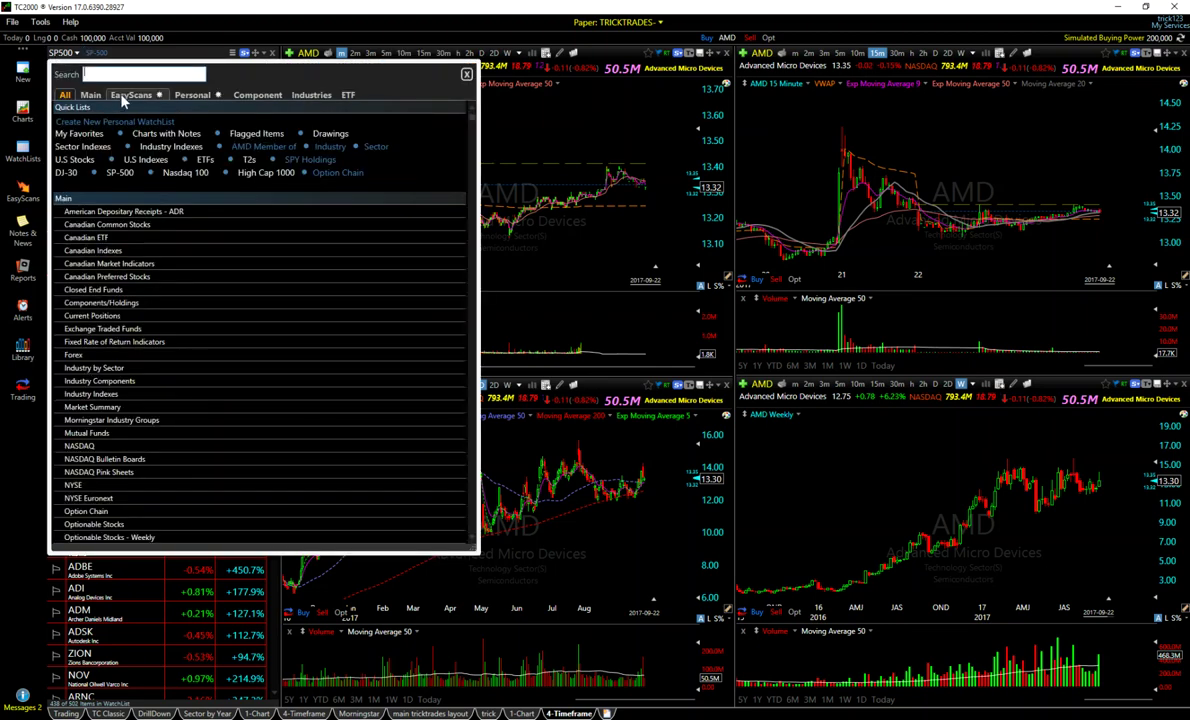
left_click(123, 99)
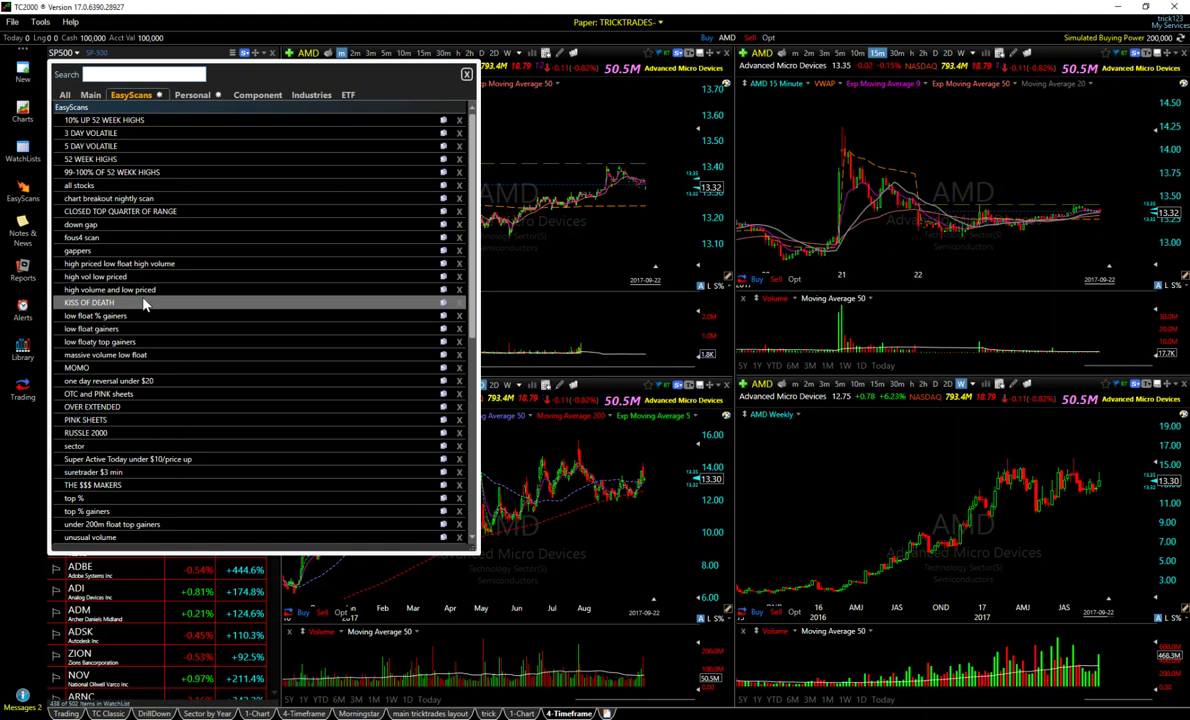
scroll(143, 304, "down", 5)
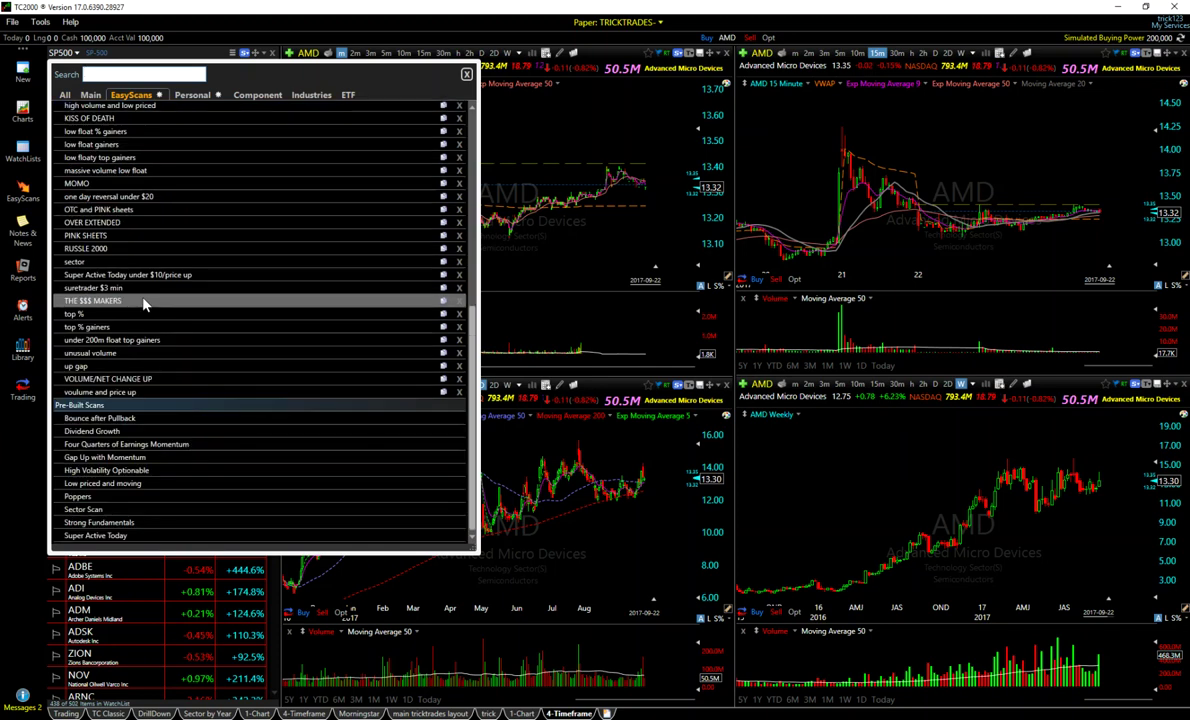
scroll(143, 304, "up", 5)
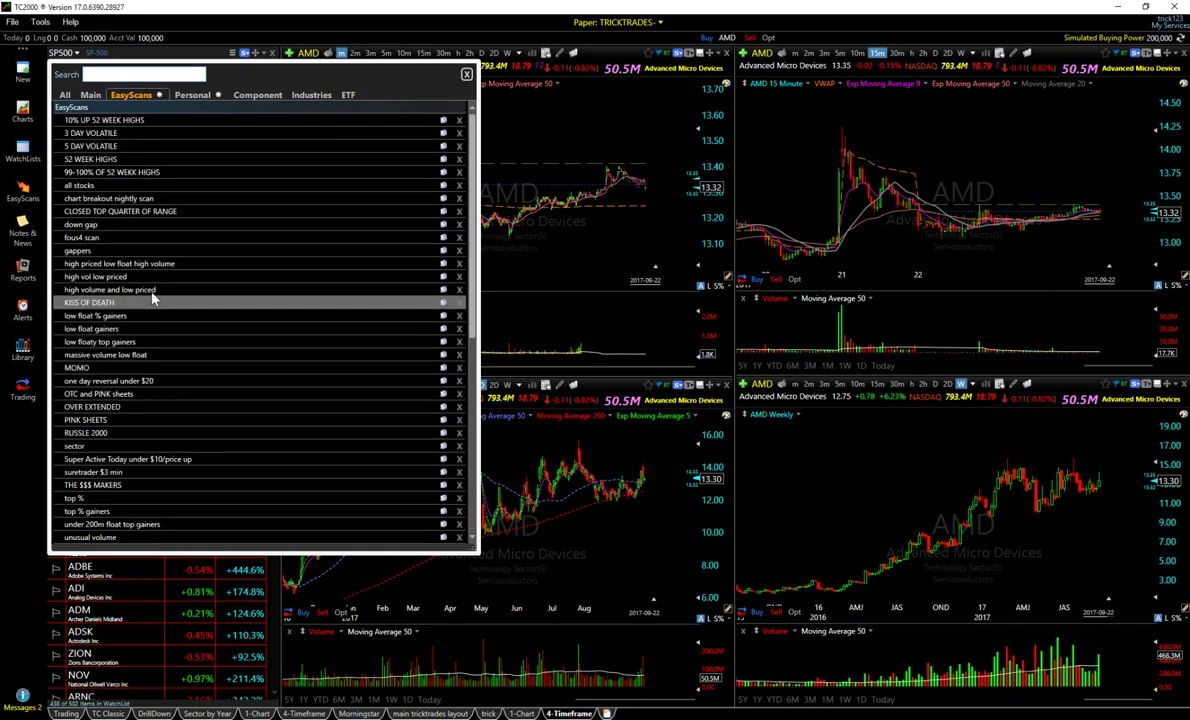
left_click(64, 95)
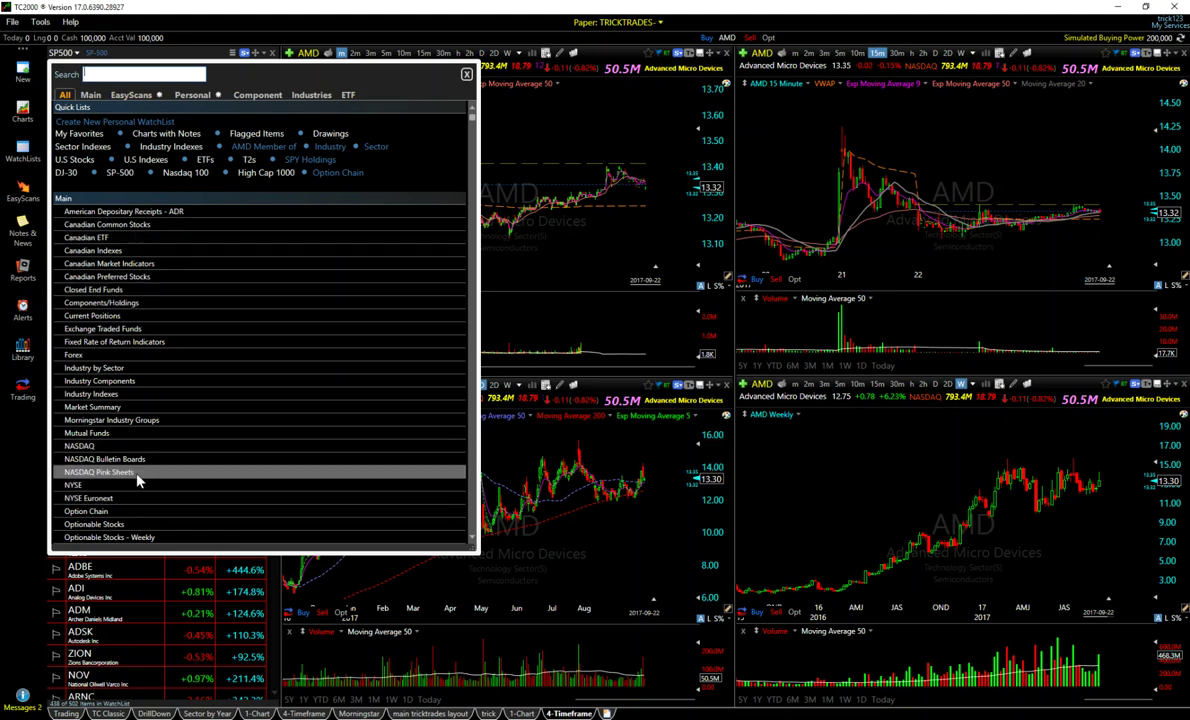
scroll(125, 425, "down", 15)
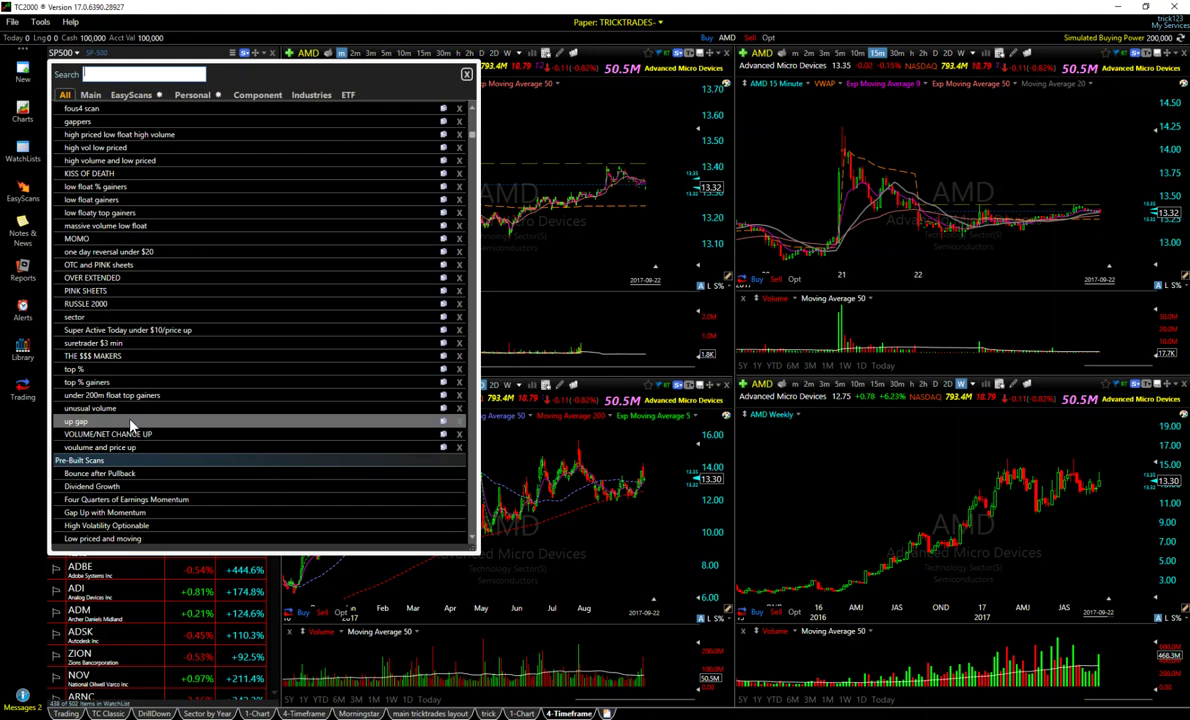
scroll(125, 255, "down", 10)
scroll(125, 268, "down", 10)
scroll(118, 255, "up", 15)
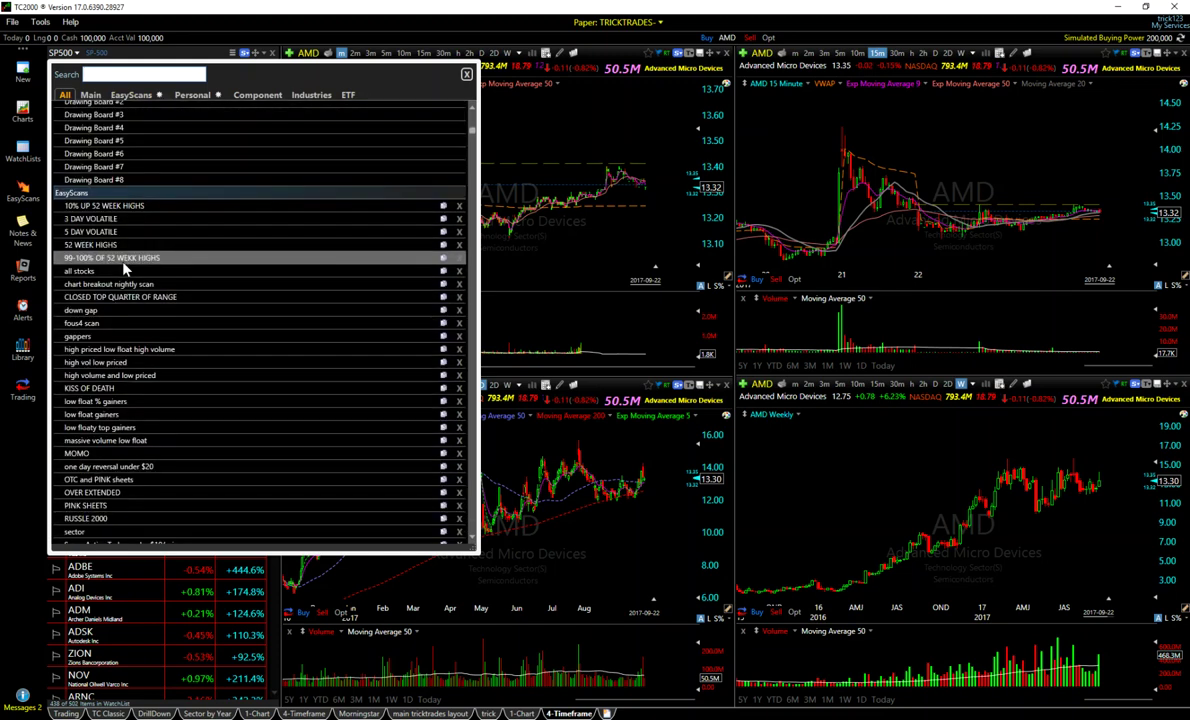
scroll(168, 277, "up", 15)
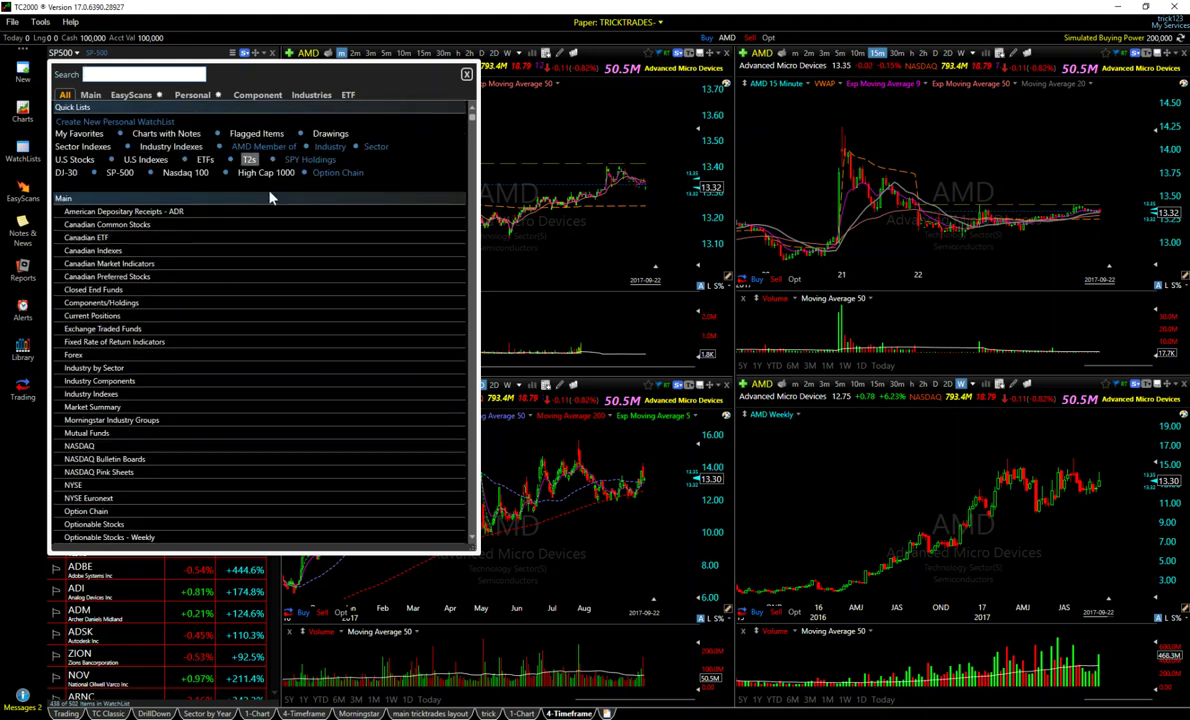
scroll(145, 420, "down", 5)
scroll(145, 425, "down", 5)
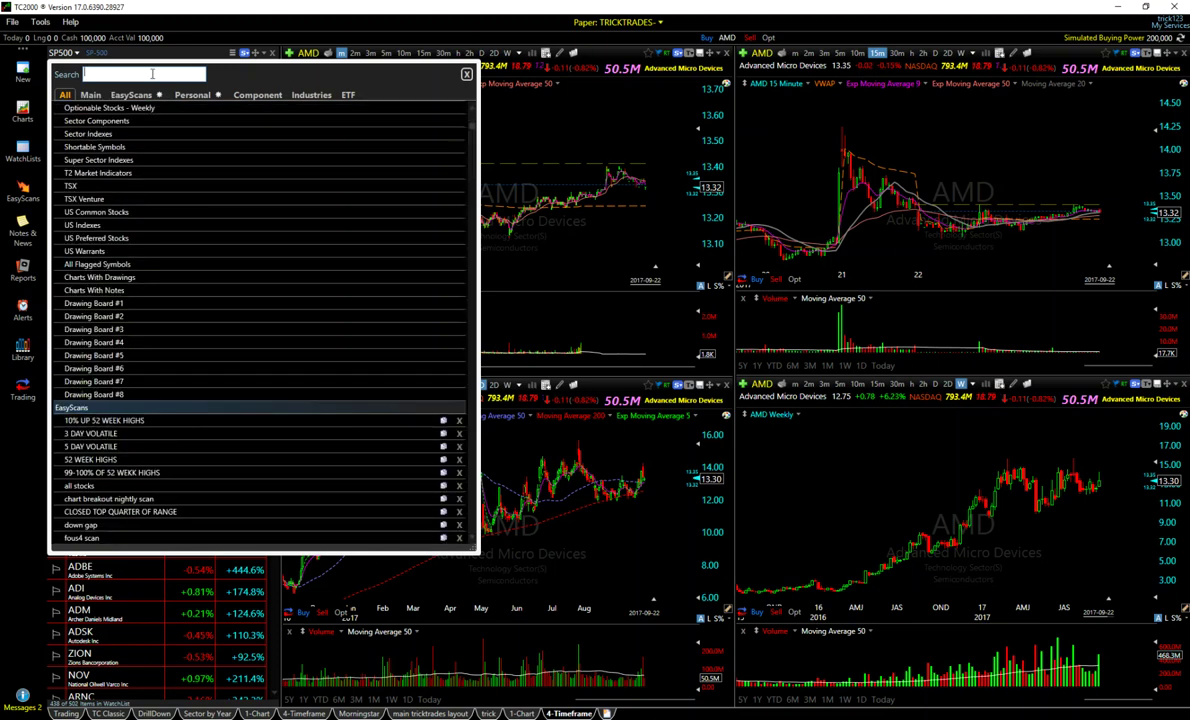
Search the lists for "RUSS", load the RUSSLE 2000 EasyScan into the watchlist and run the scan.
type("RUSS")
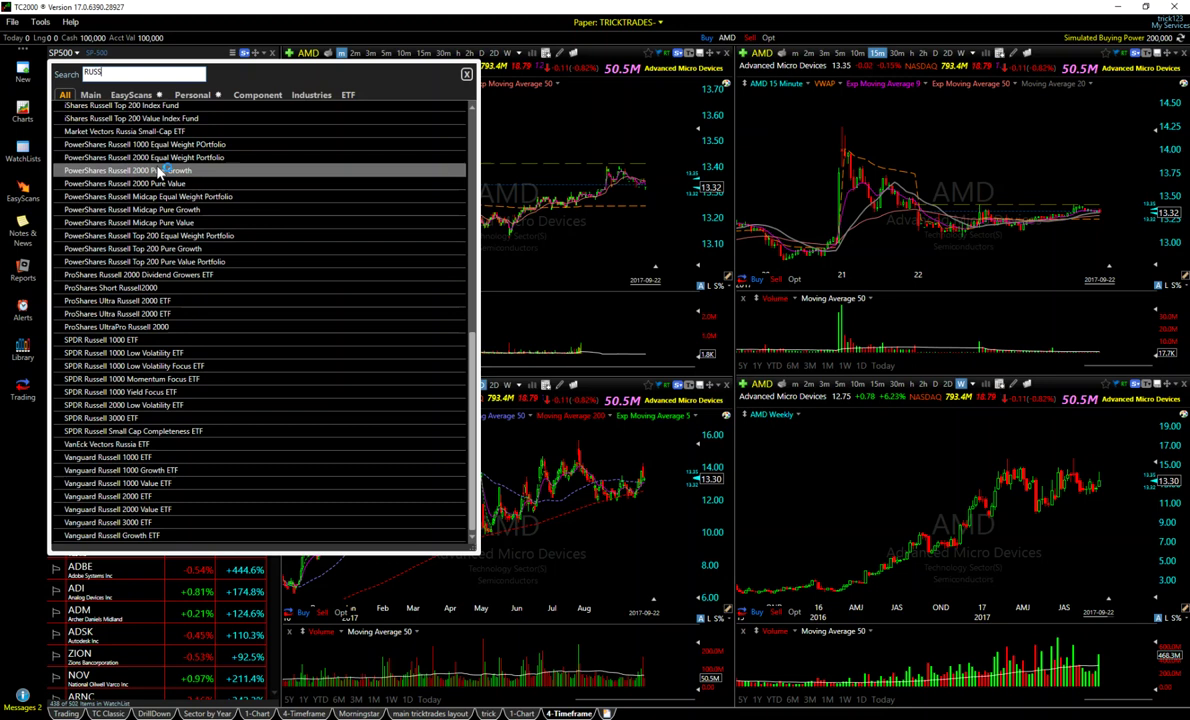
scroll(145, 136, "up", 6)
left_click(115, 120)
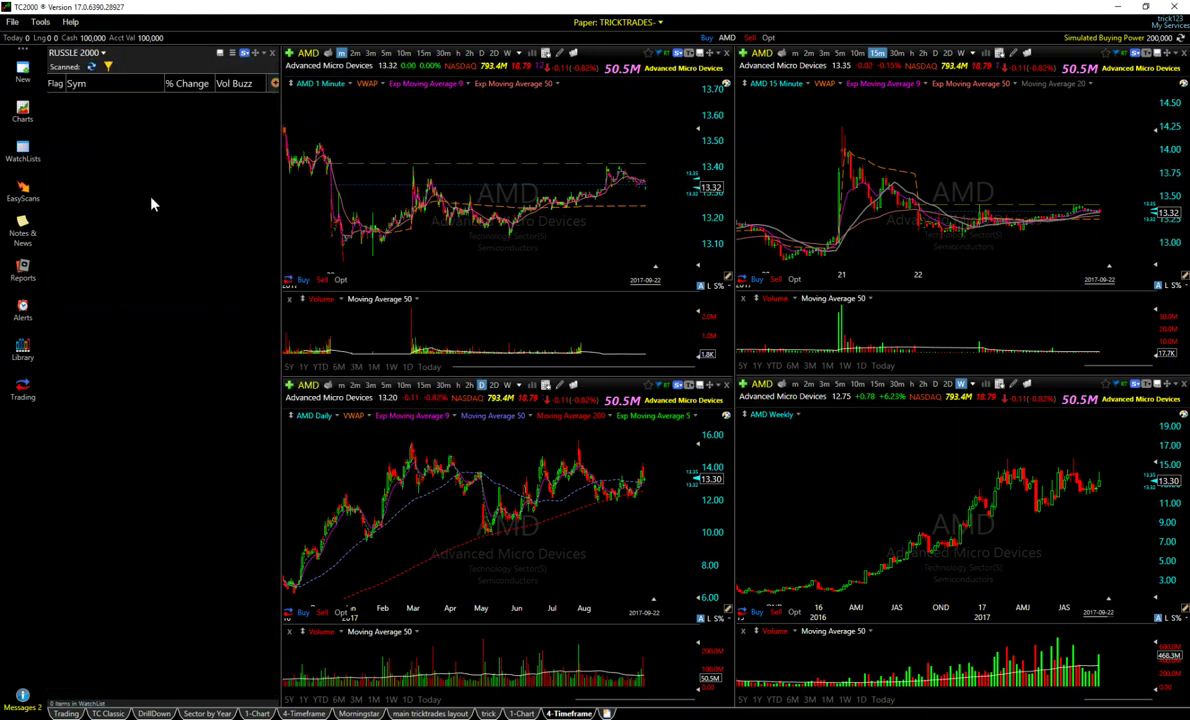
left_click(91, 67)
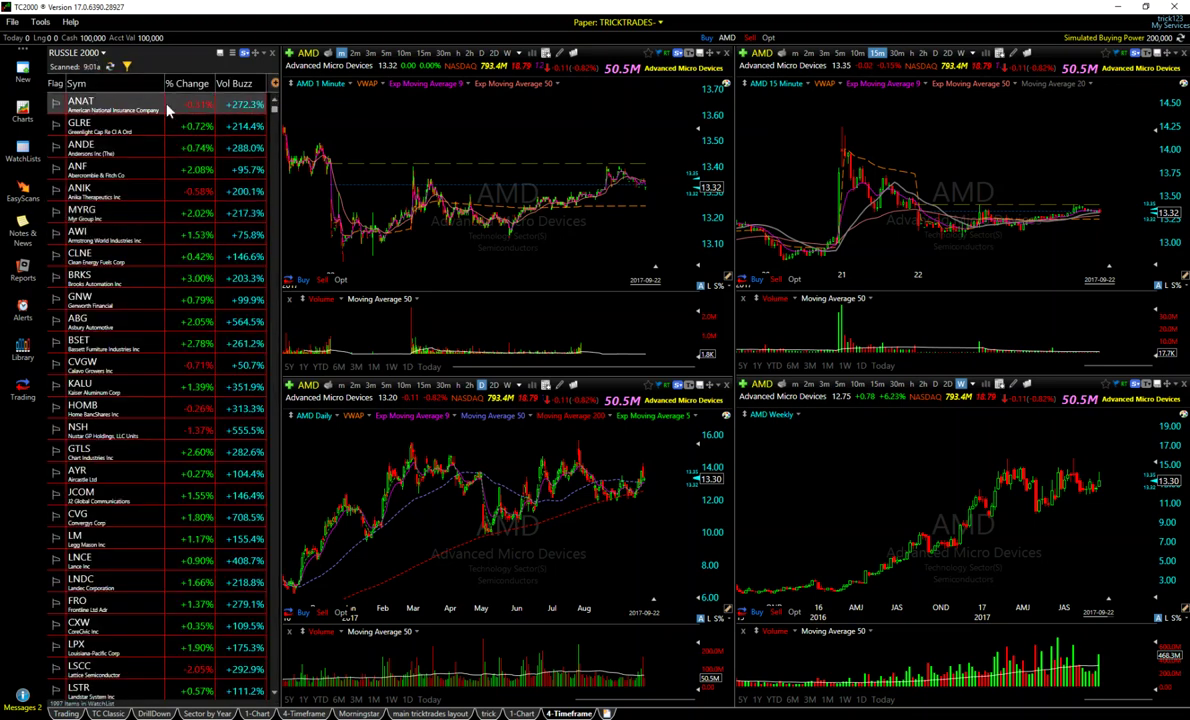
Narrow the symbol column and replace the watchlist's columns with the saved "trick" column set.
left_click_drag(165, 86, 107, 86)
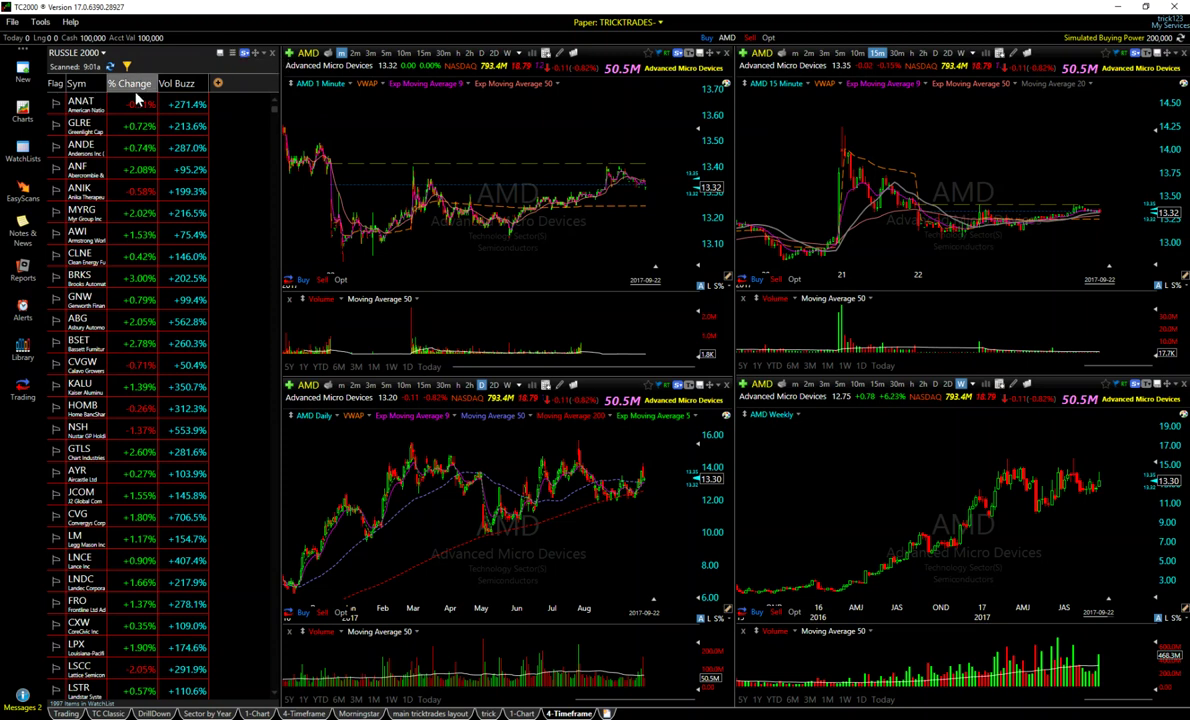
left_click(231, 54)
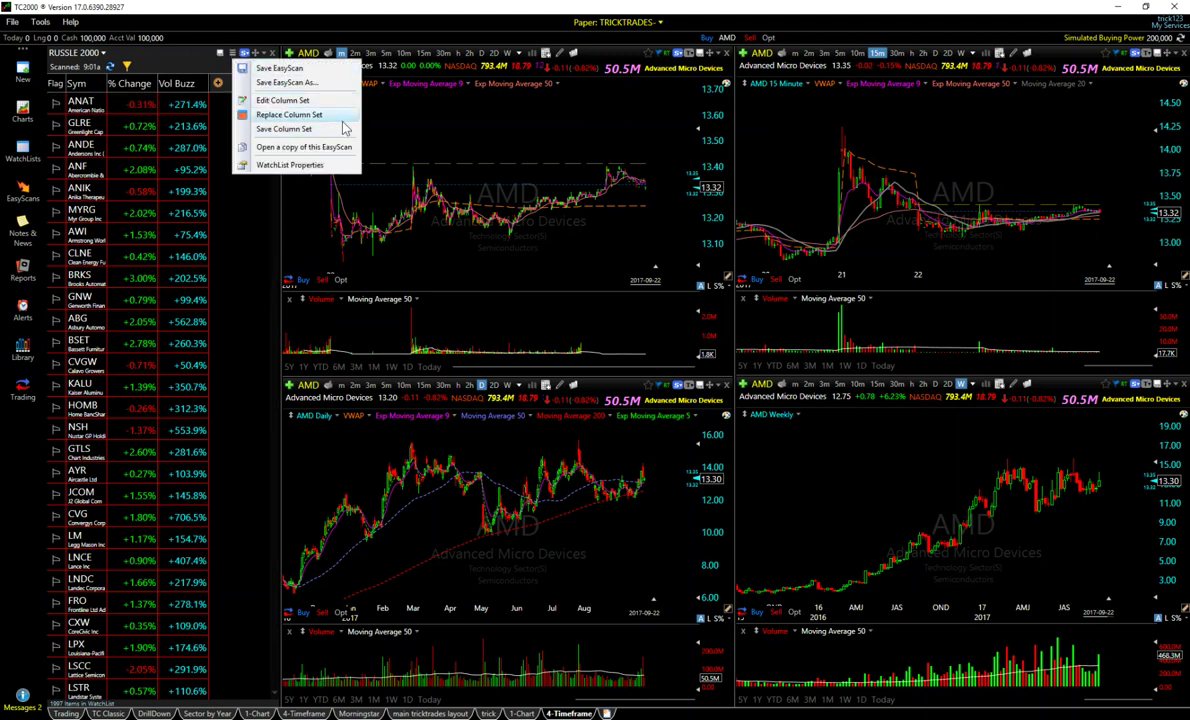
left_click(299, 116)
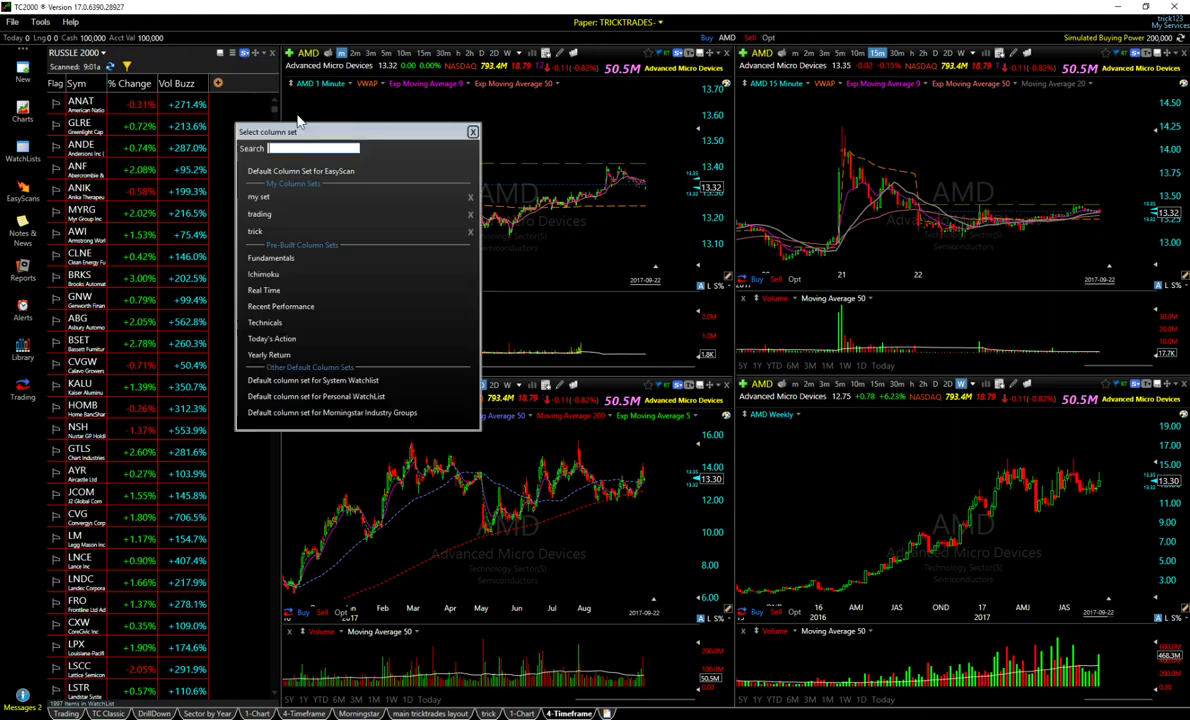
left_click(258, 232)
left_click(378, 300)
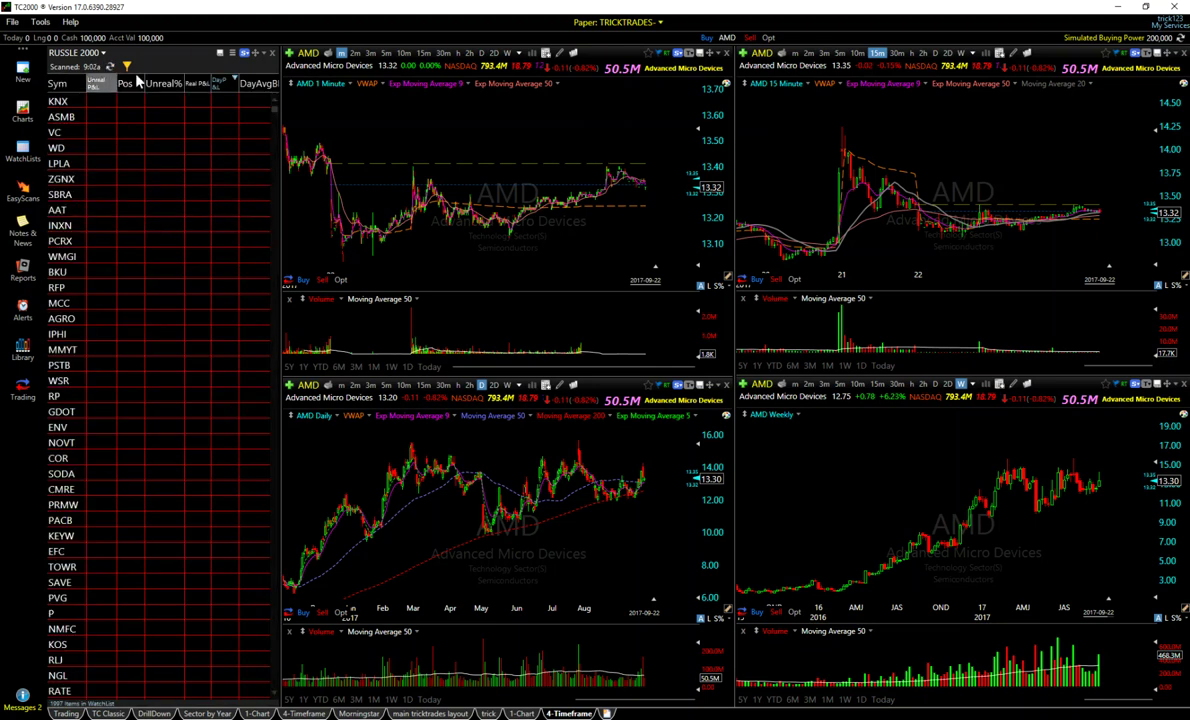
Replace the watchlist's columns with the saved "my set" column set.
left_click(243, 53)
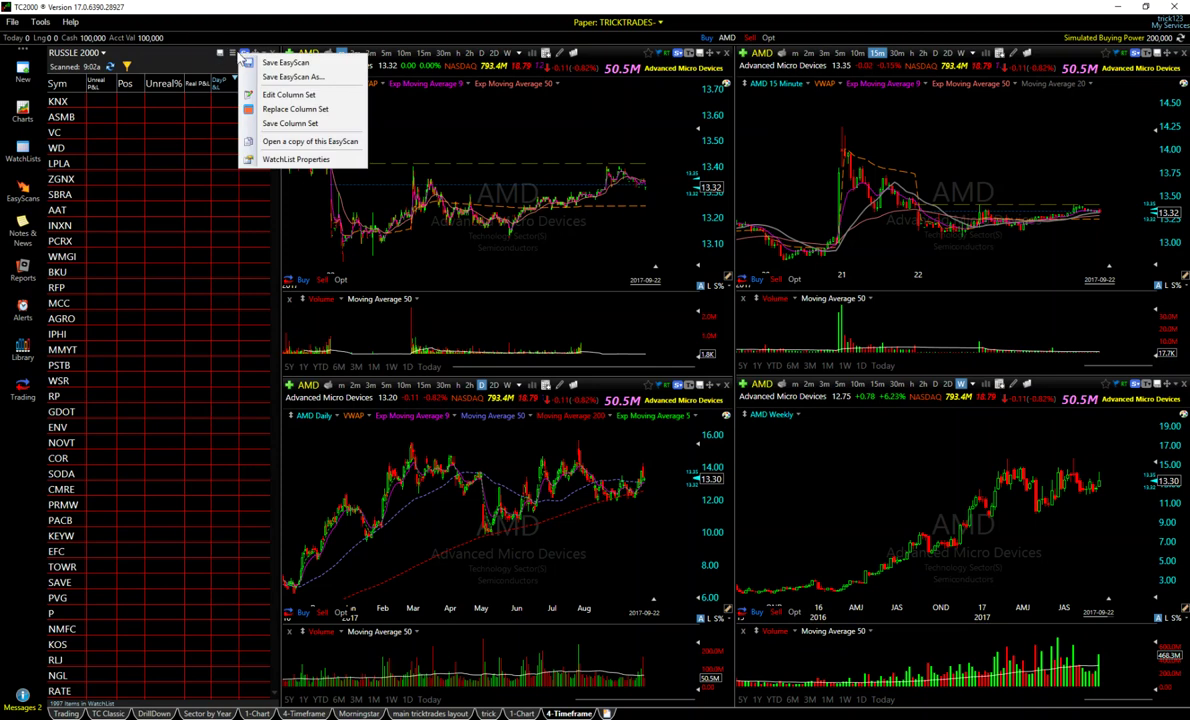
left_click(283, 109)
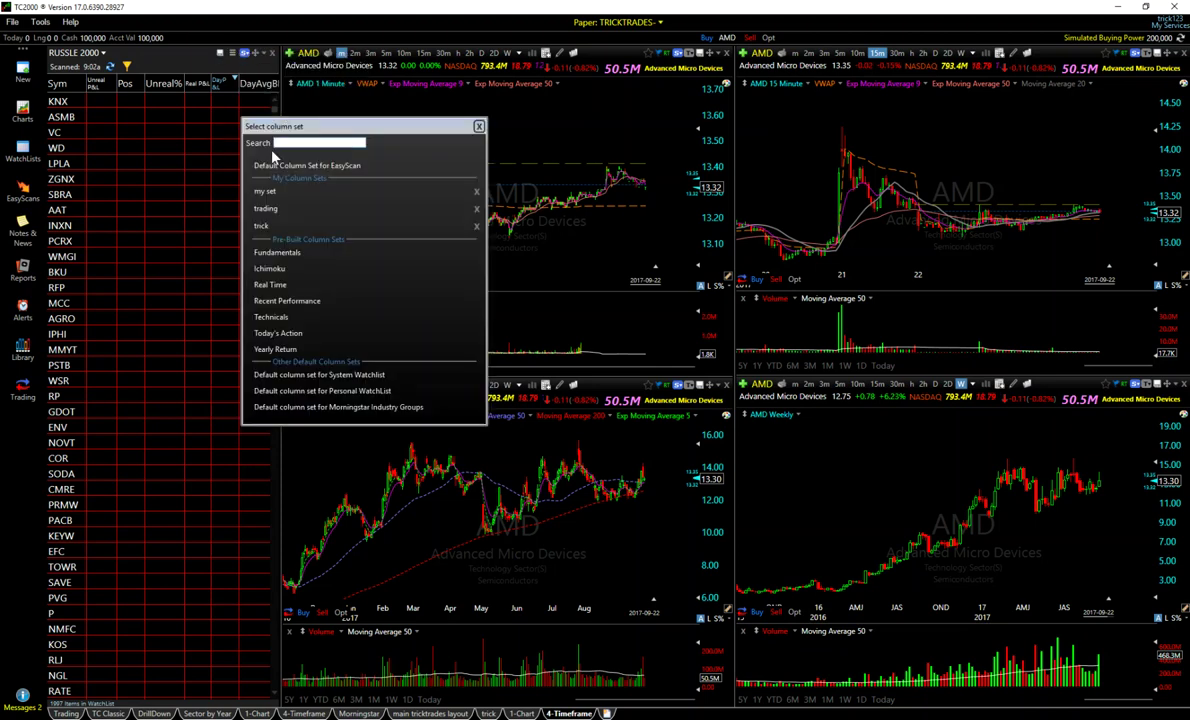
left_click(263, 191)
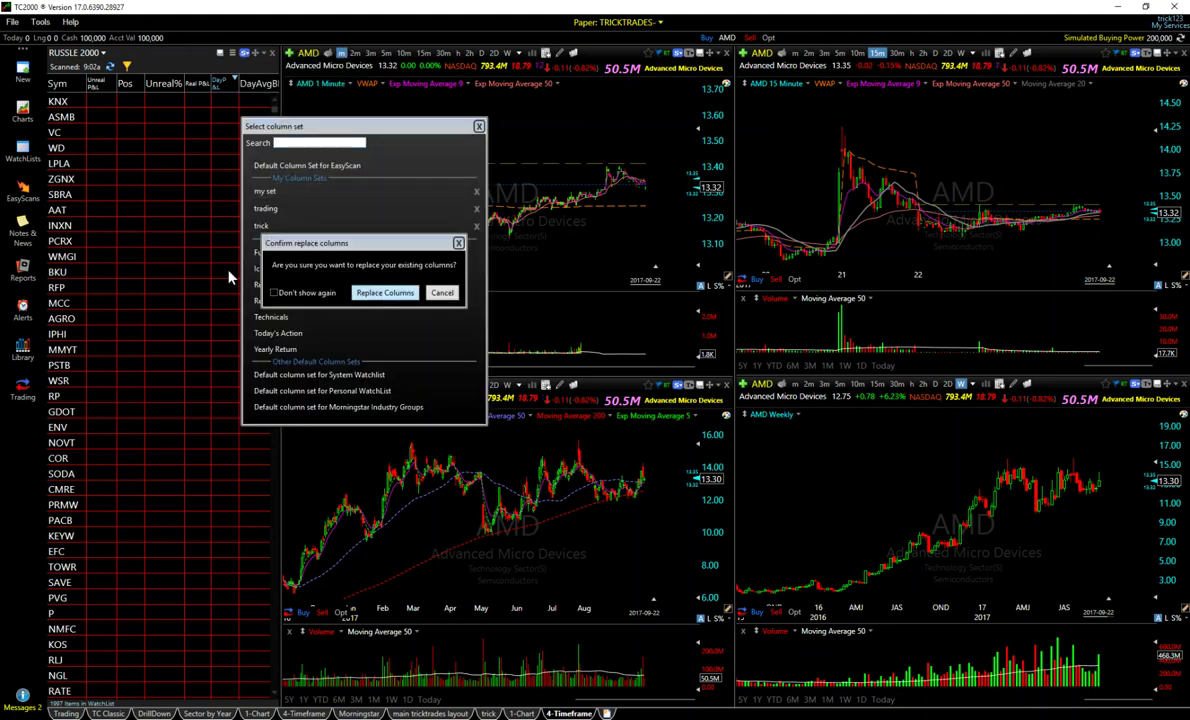
key("Return")
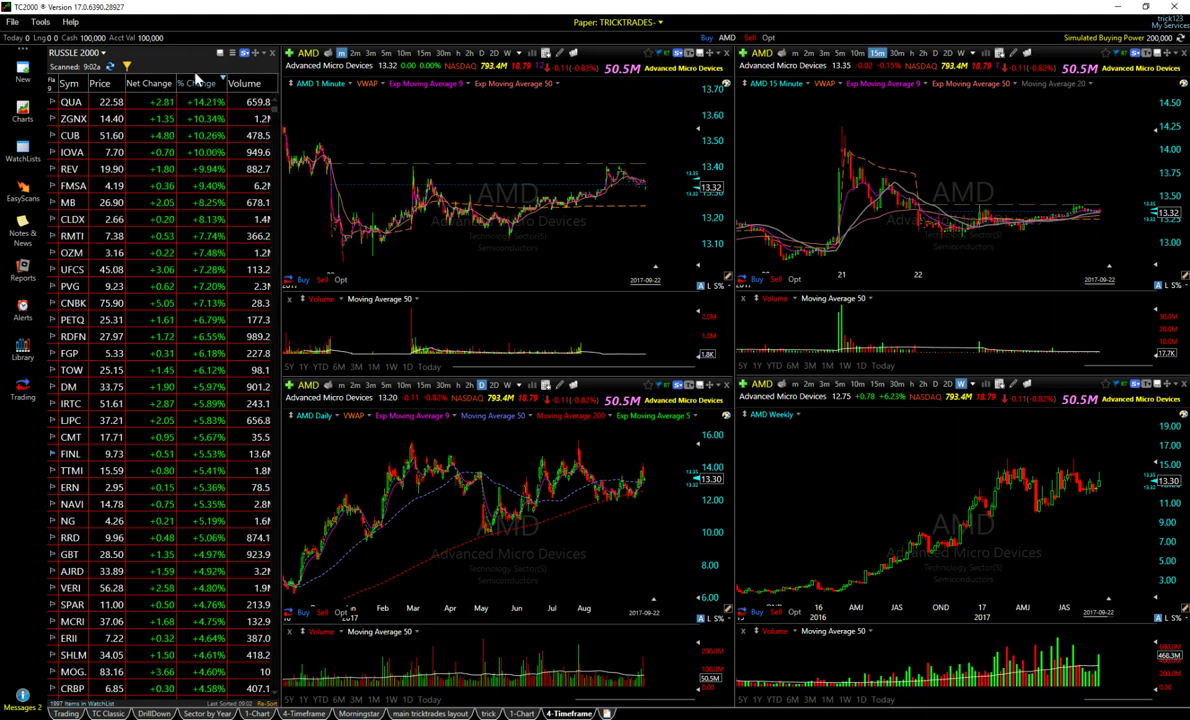
Narrow the Net Change and % Change columns and shrink the watchlist so it ends just past the Volume column.
left_click_drag(200, 83, 165, 86)
left_click_drag(176, 86, 214, 95)
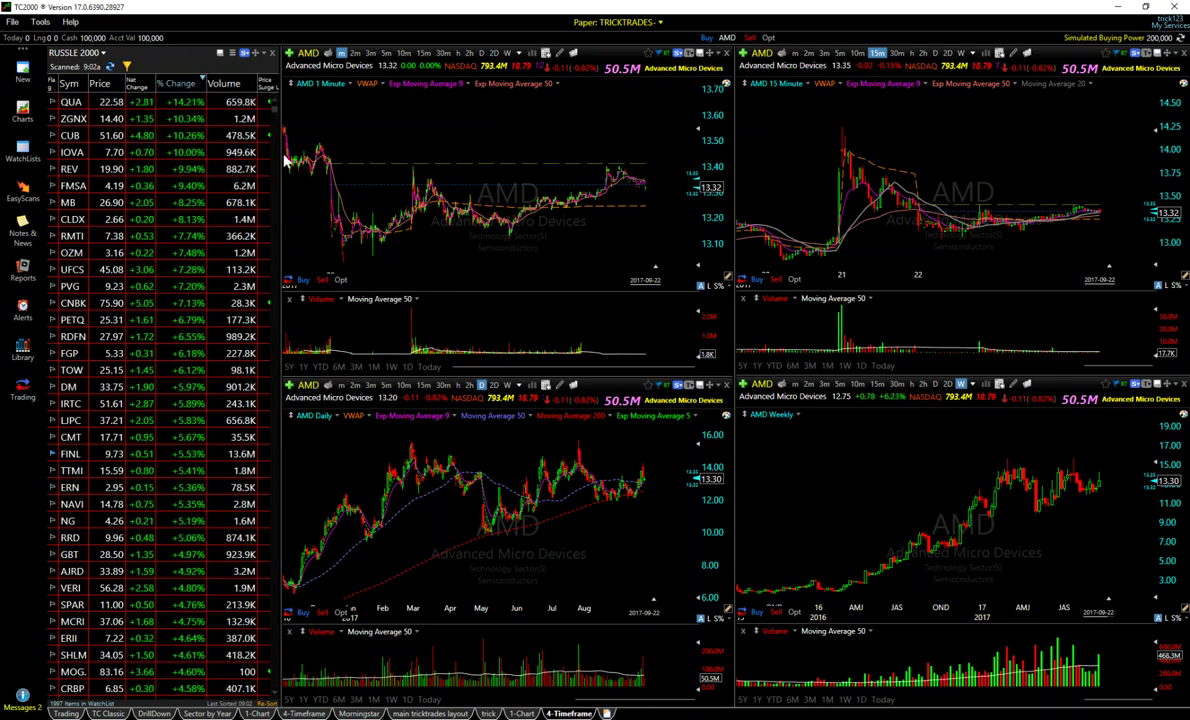
left_click_drag(380, 160, 278, 142)
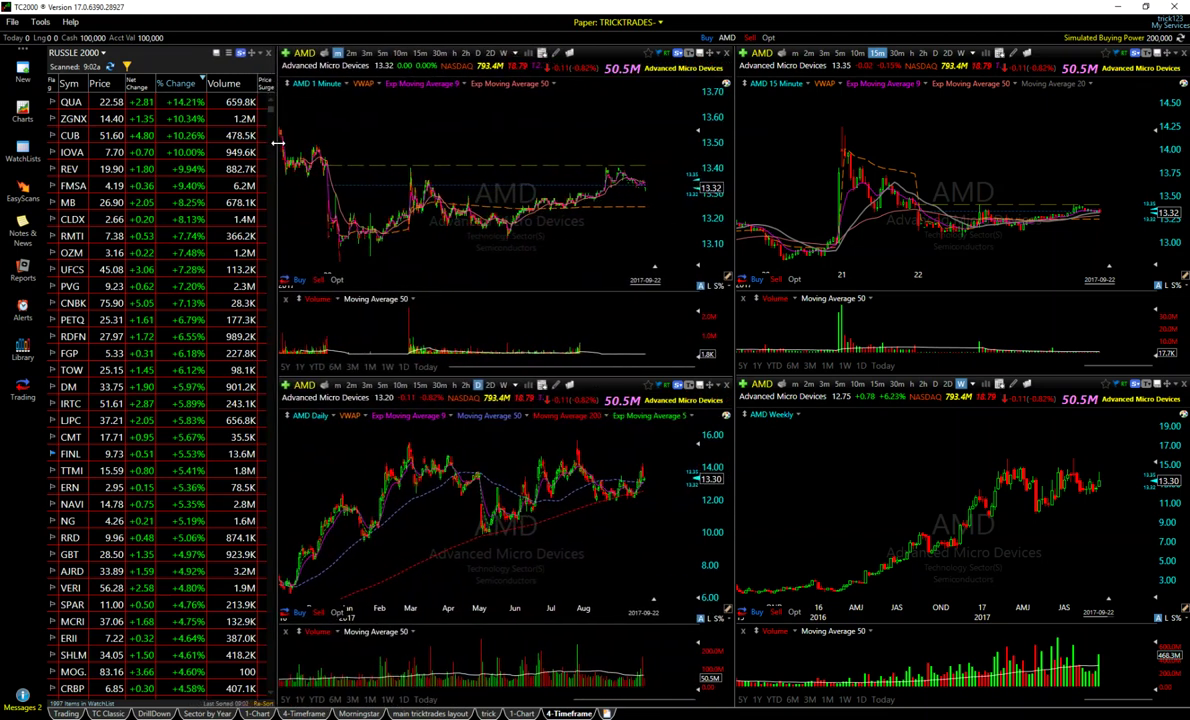
left_click_drag(203, 87, 188, 88)
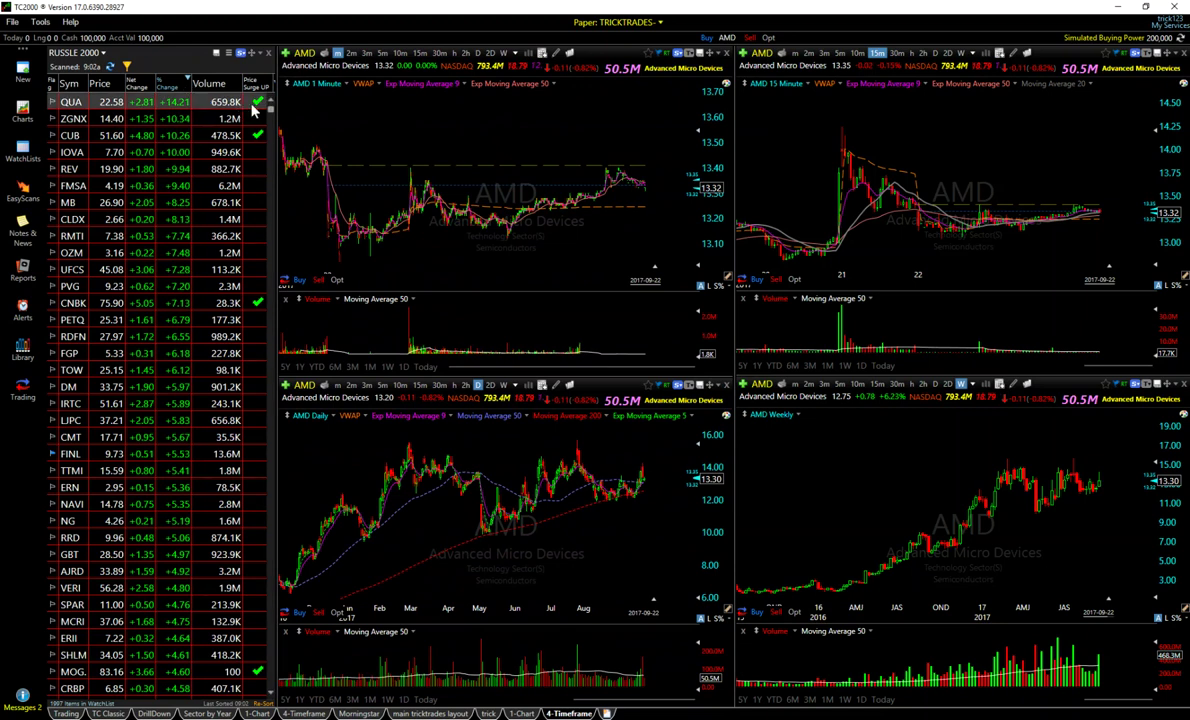
mouse_move(275, 113)
left_mouse_down()
mouse_move(245, 113)
mouse_move(254, 117)
left_mouse_up()
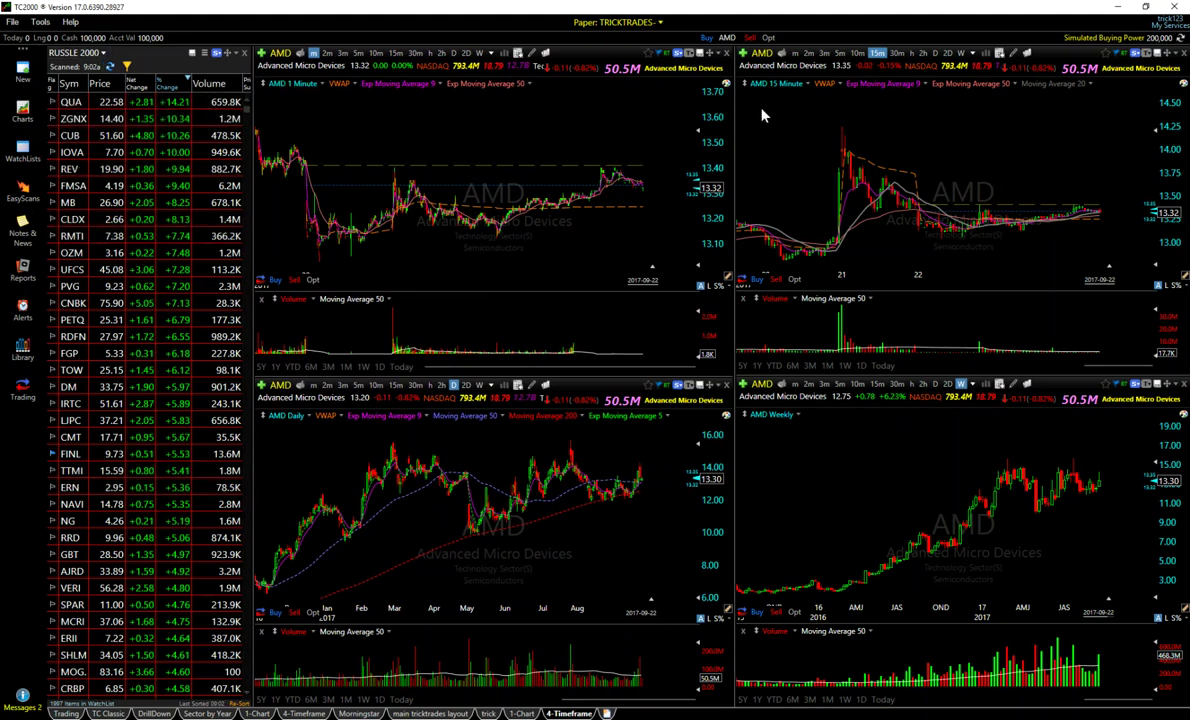
Set the 1-minute chart's symbol link to Not Linked, and return it to the Blue Symbol Link.
left_click(216, 55)
left_click(677, 54)
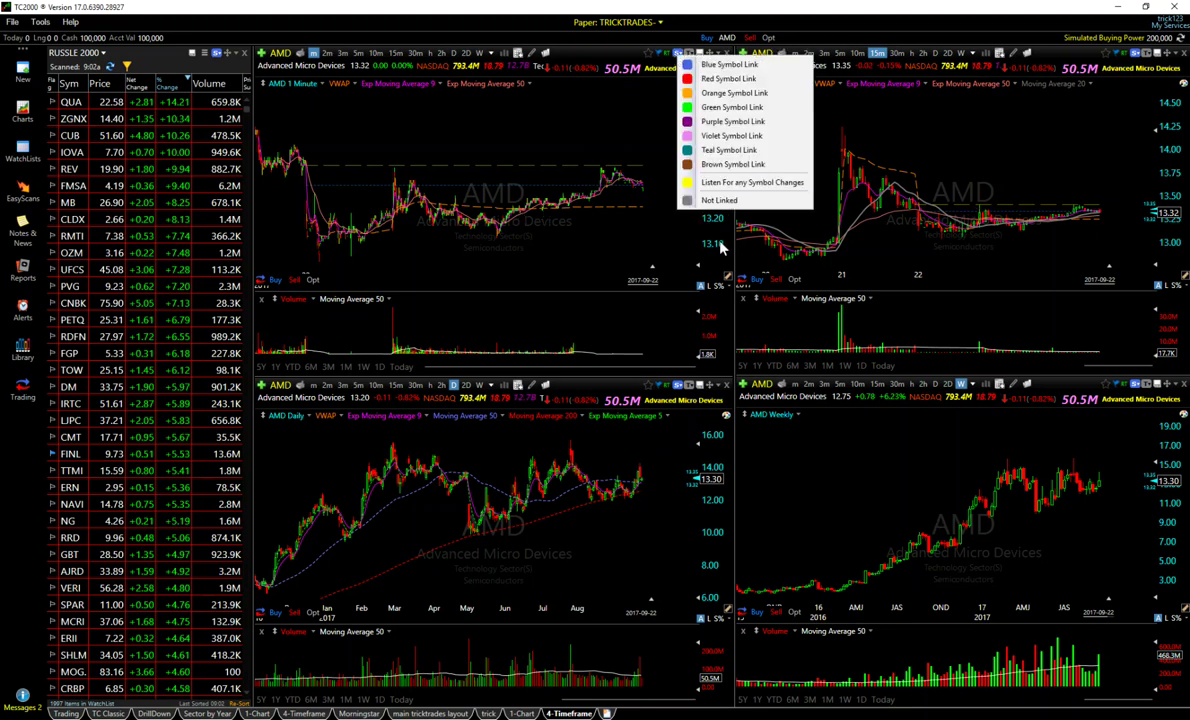
left_click(712, 200)
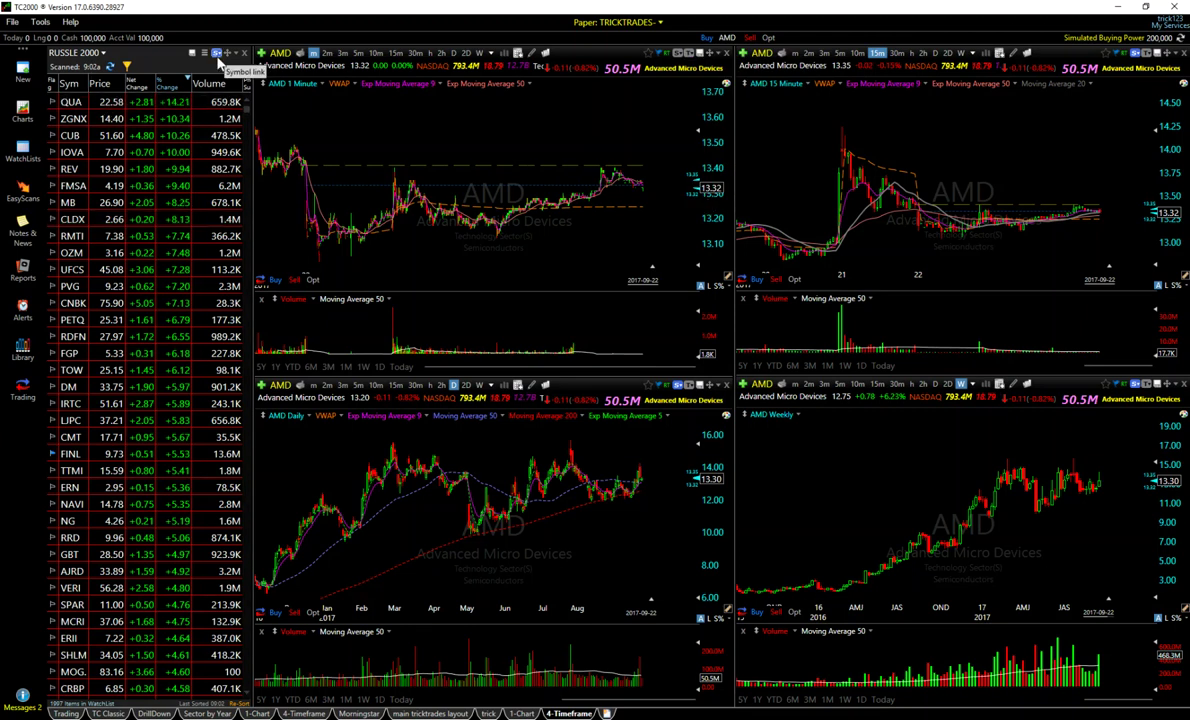
left_click(678, 53)
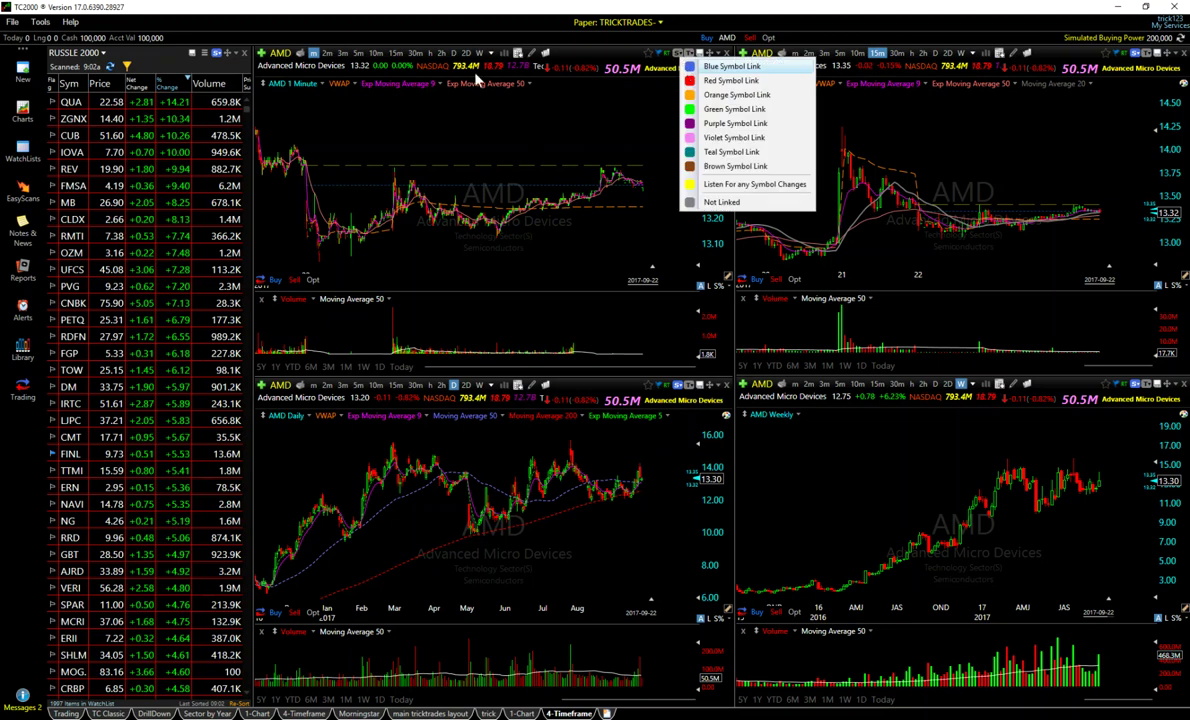
left_click(690, 67)
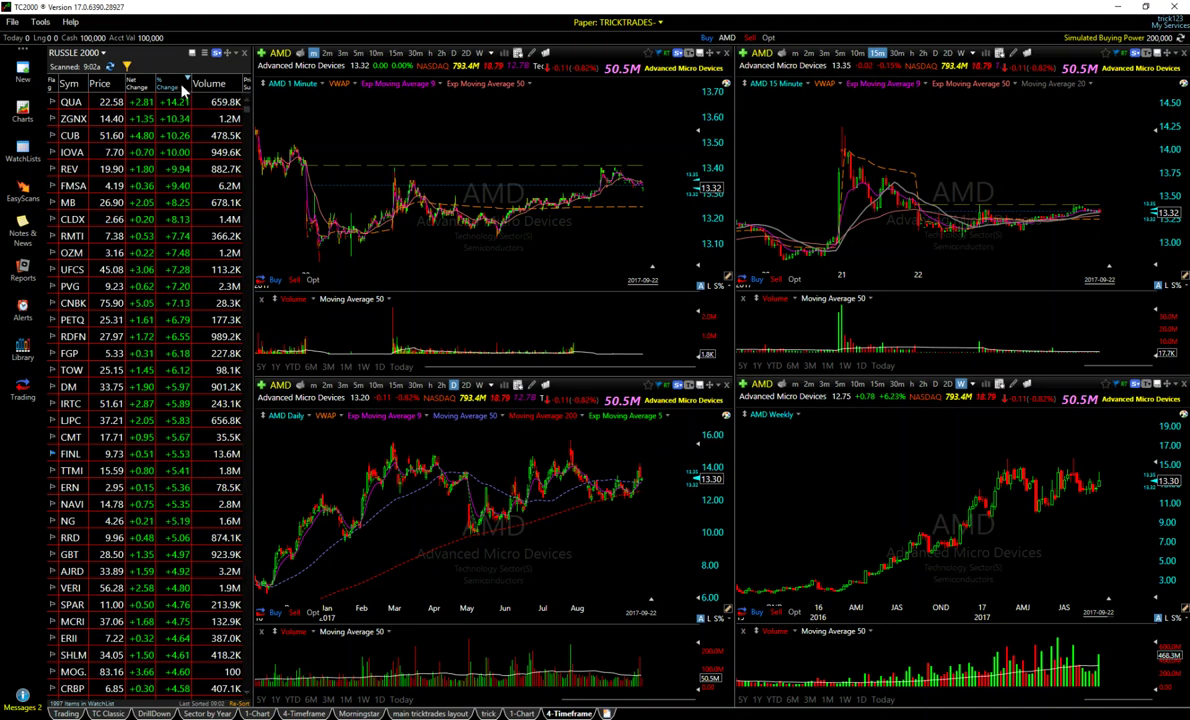
Open the personal watchlist TRICKTRADES MAIN WATCH and dock it directly below the RUSSLE 2000 watchlist.
left_click(23, 152)
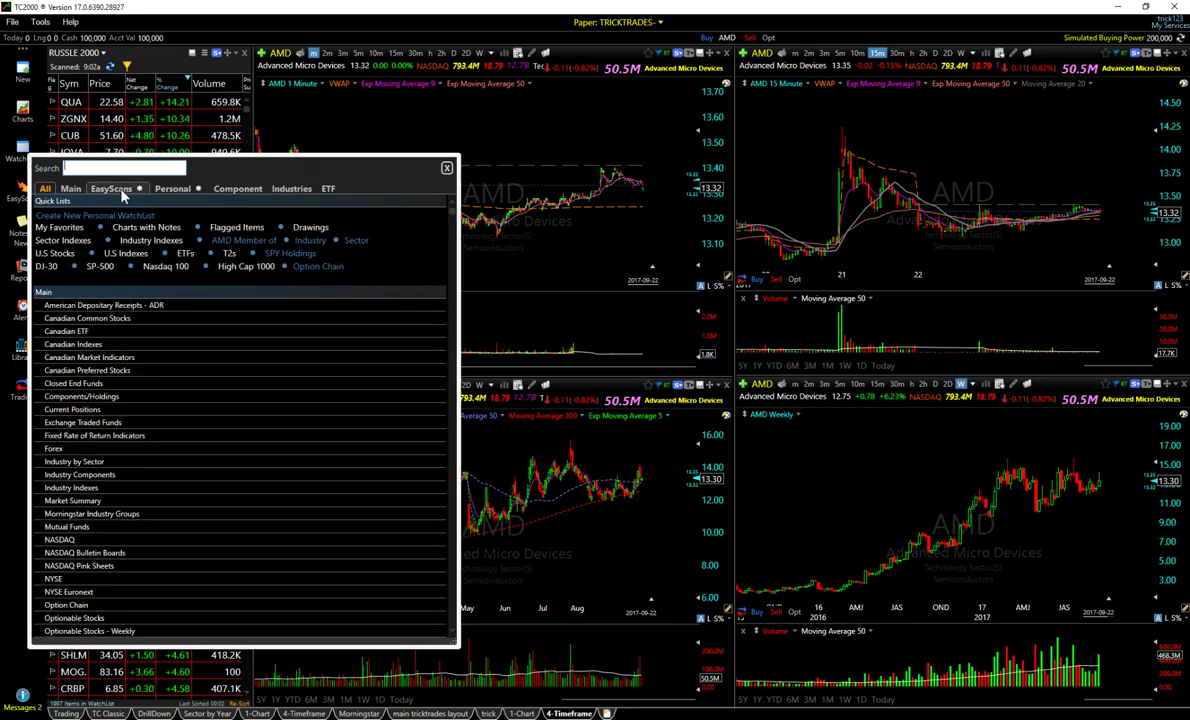
left_click(165, 192)
scroll(172, 343, "down", 10)
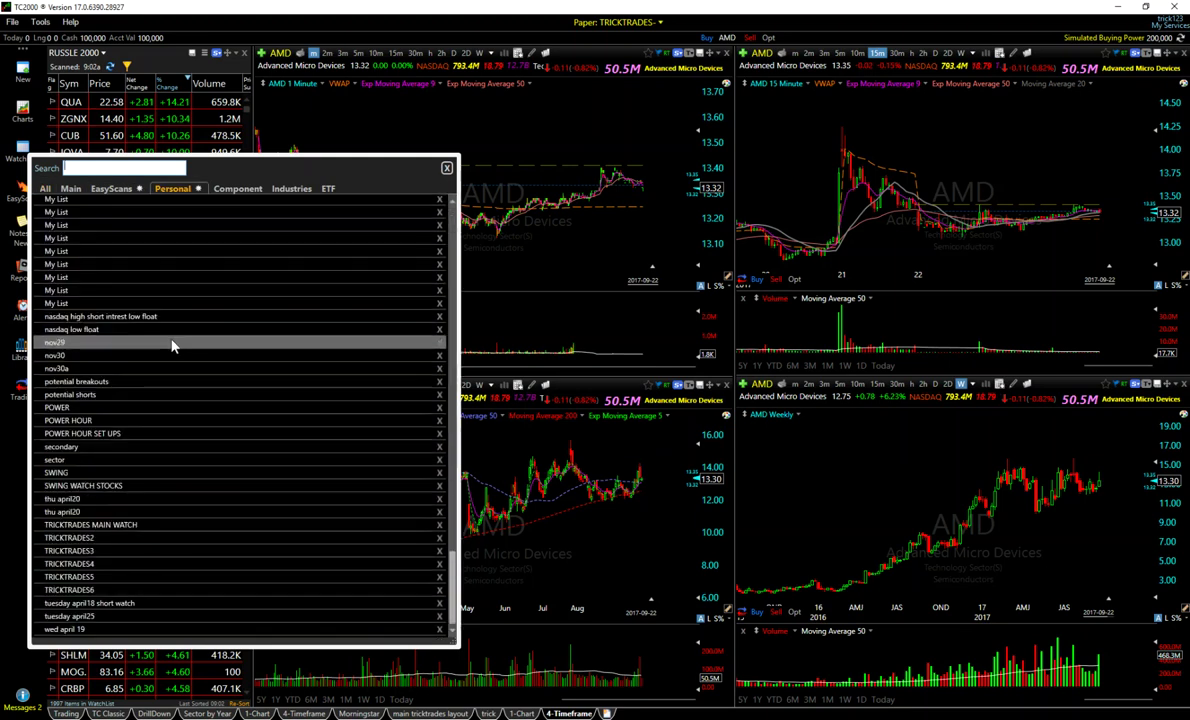
left_click(97, 526)
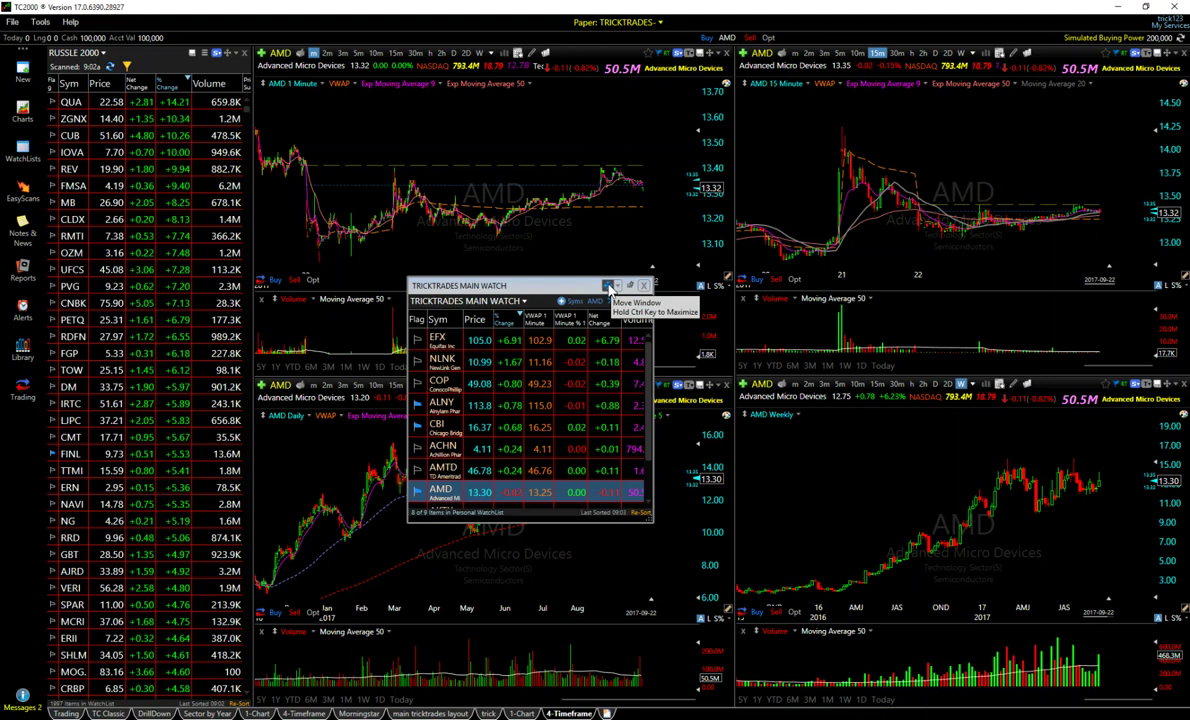
left_click(609, 288)
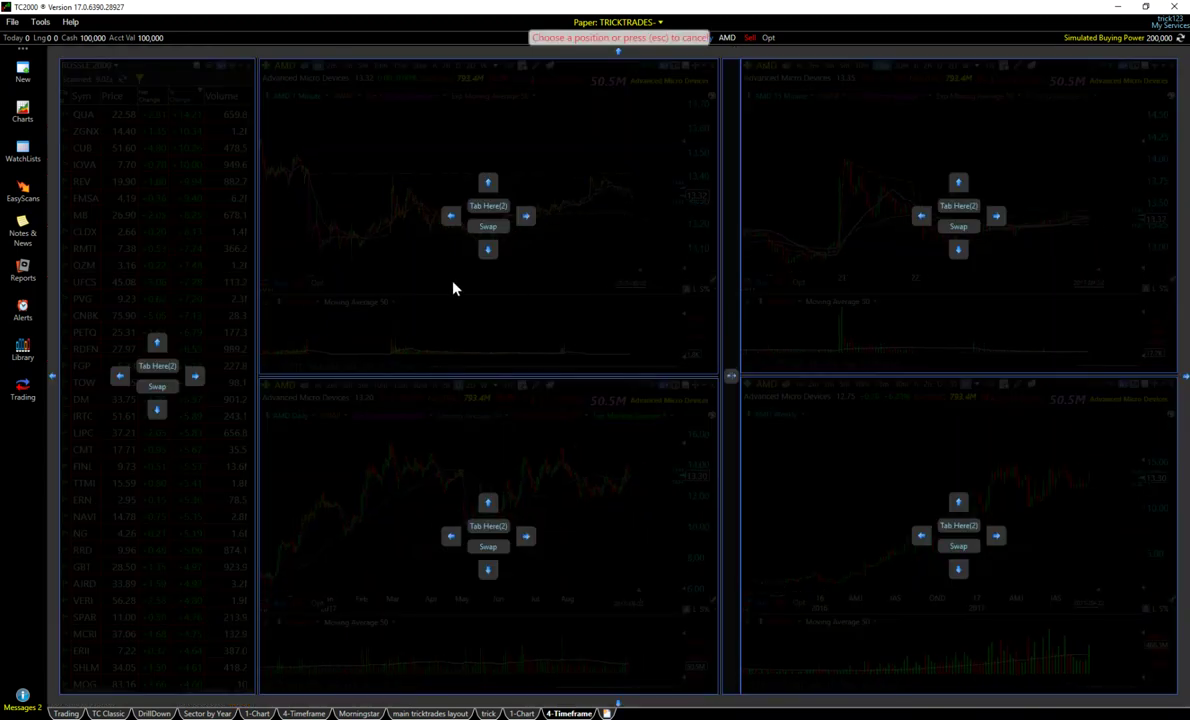
left_click(160, 413)
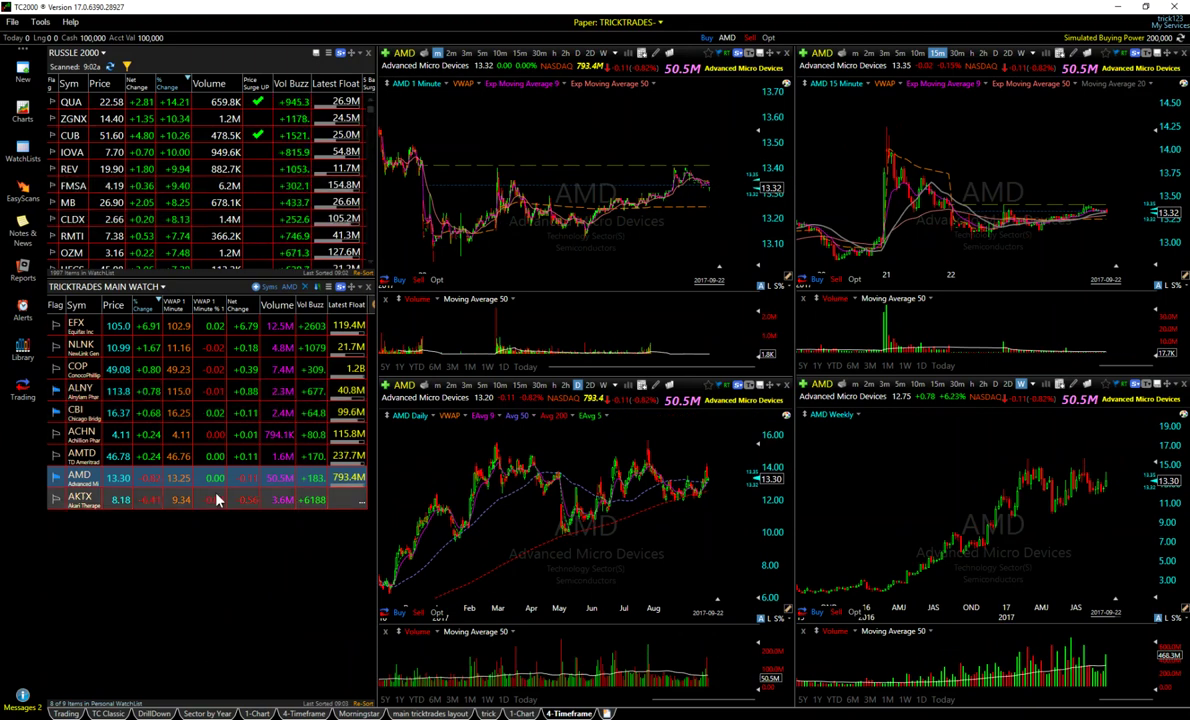
Open the personal watchlist LOW PRICED WATCH and dock it directly below TRICKTRADES MAIN WATCH.
left_click(39, 160)
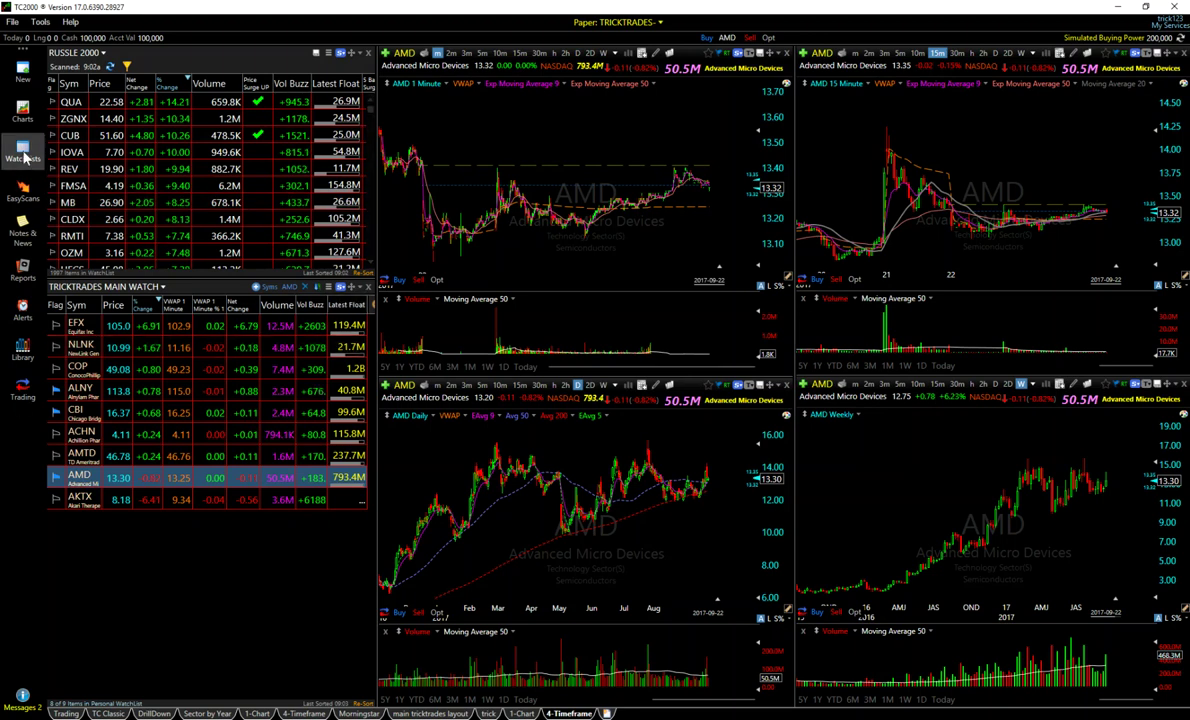
left_click(24, 158)
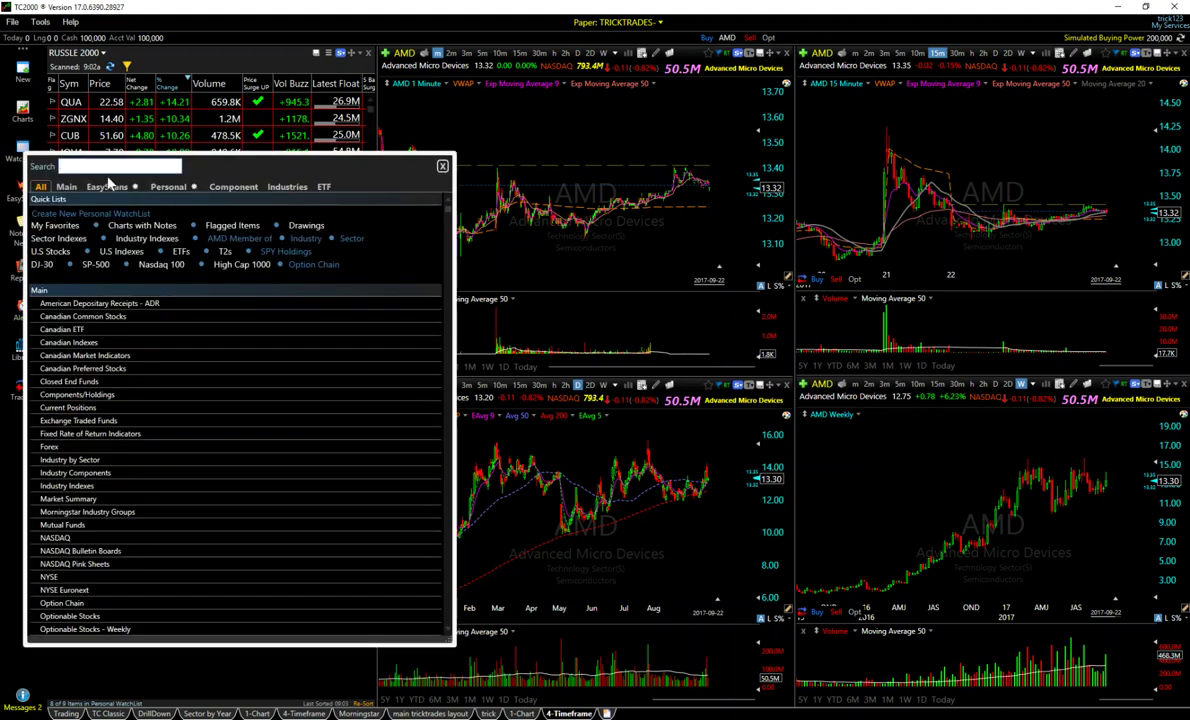
left_click(160, 188)
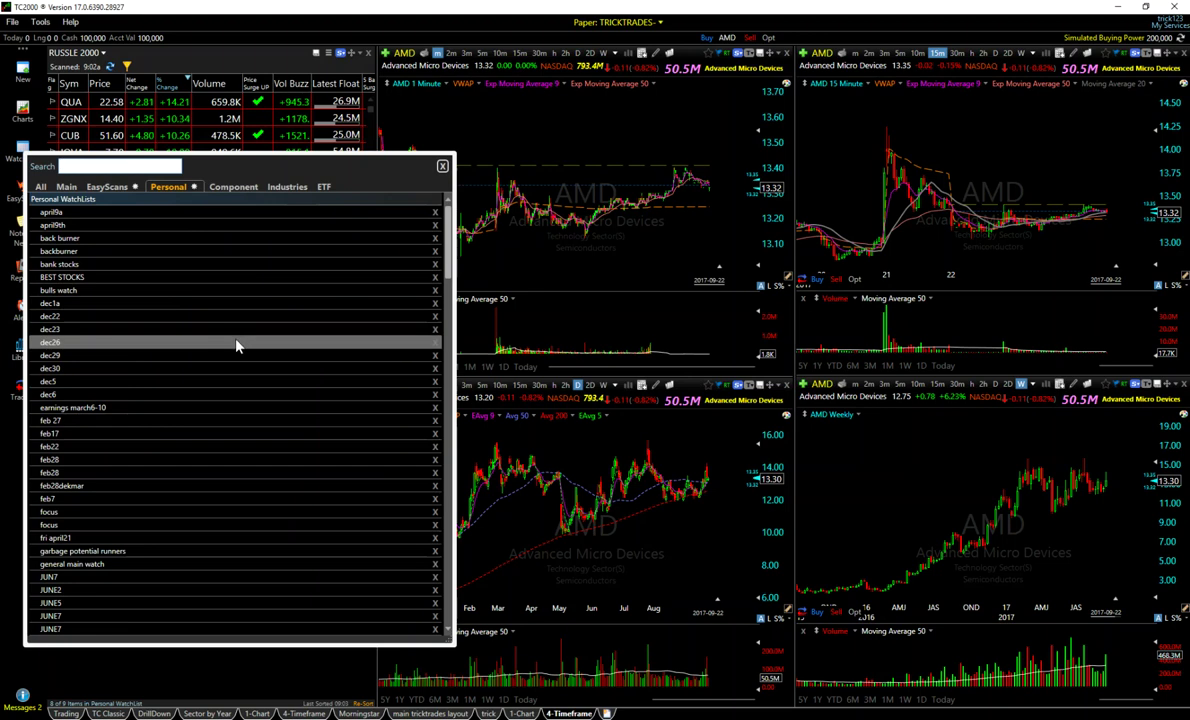
scroll(237, 342, "down", 10)
scroll(237, 345, "down", 4)
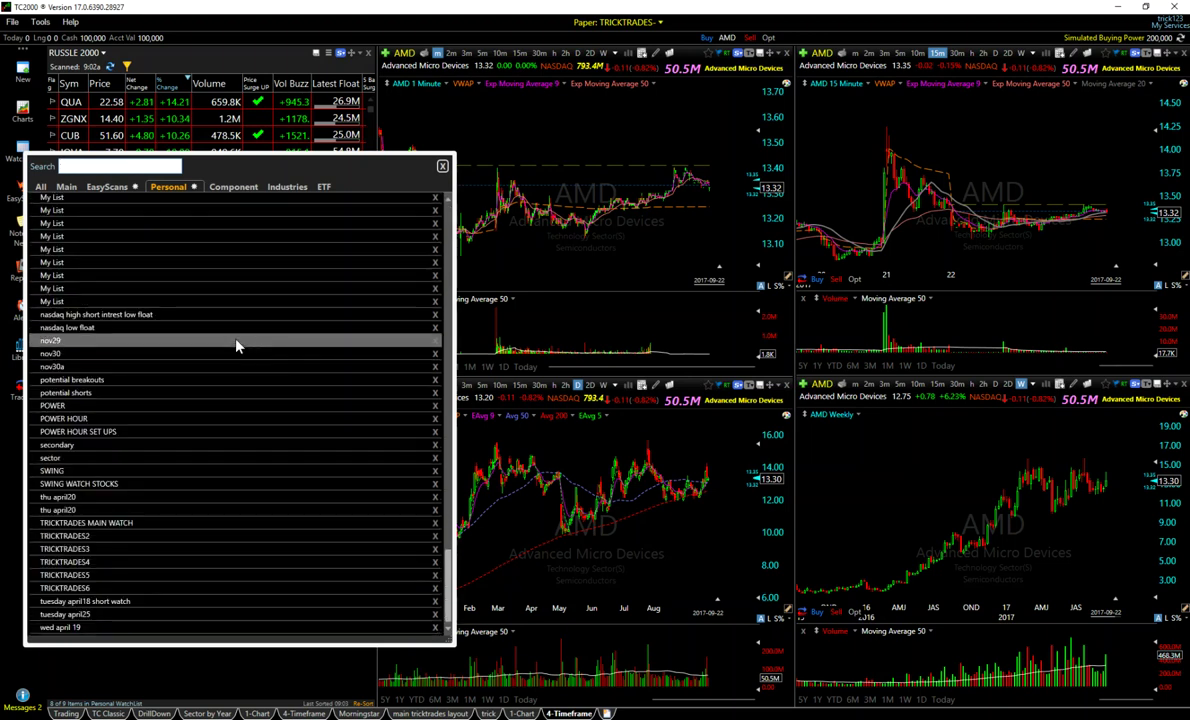
scroll(237, 345, "up", 15)
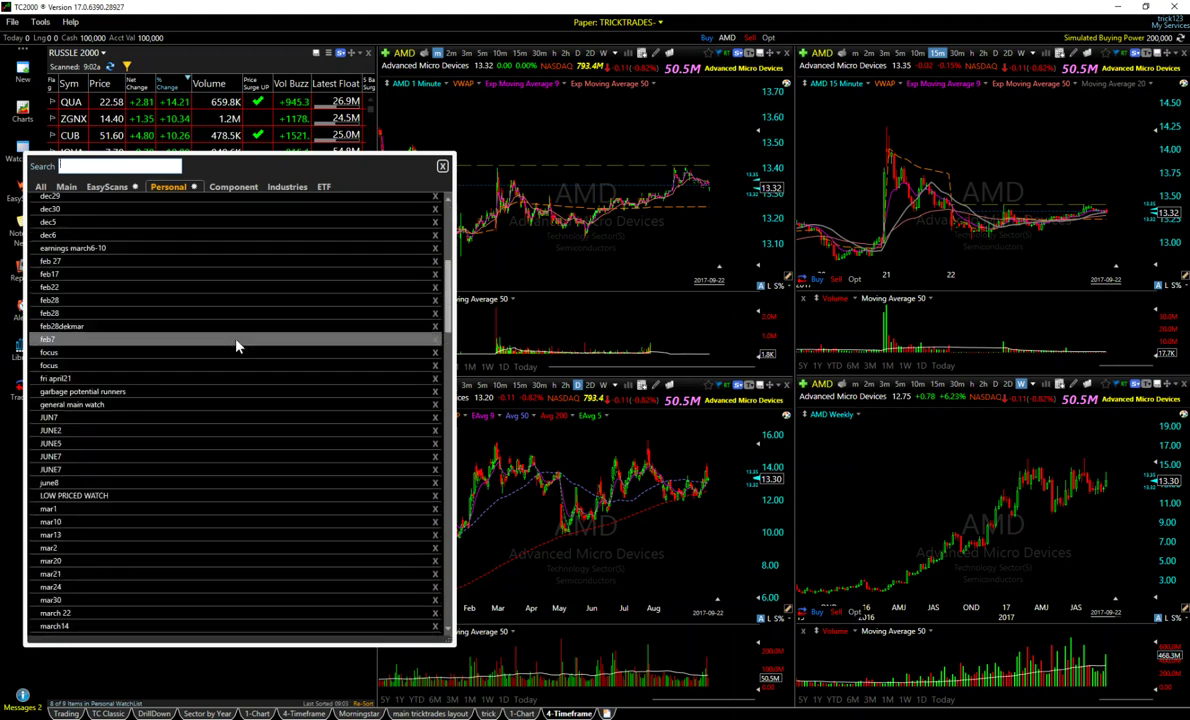
scroll(237, 345, "down", 5)
left_click(88, 276)
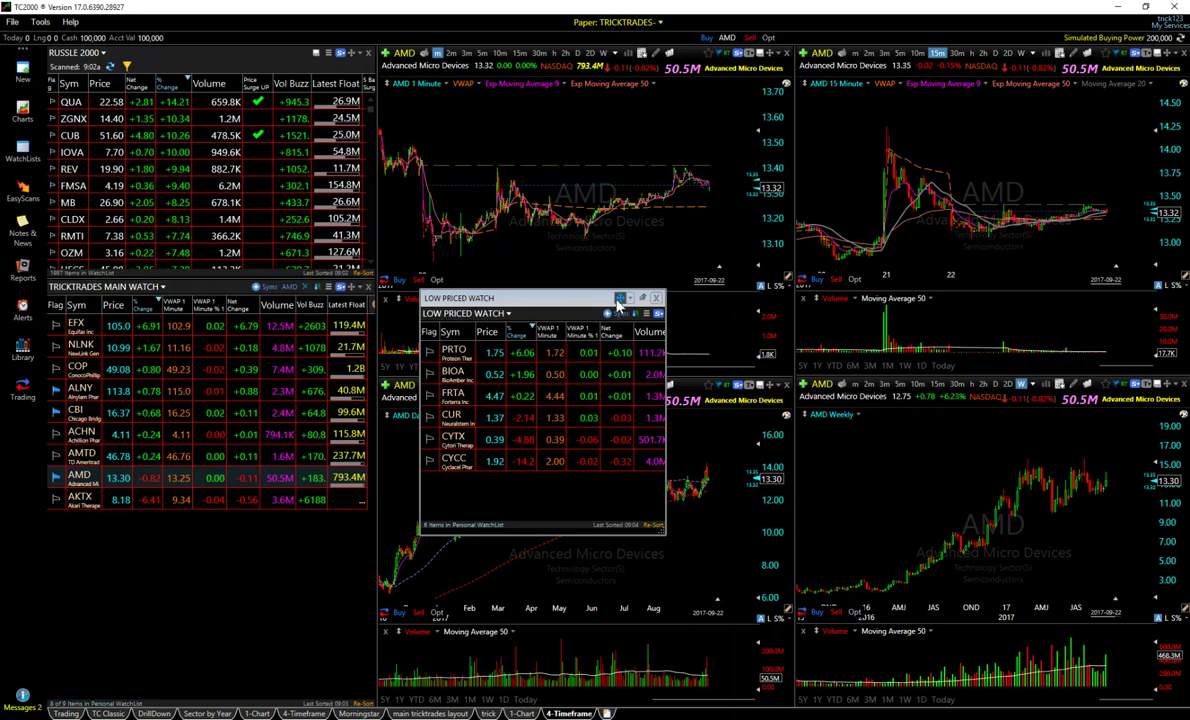
left_click(619, 298)
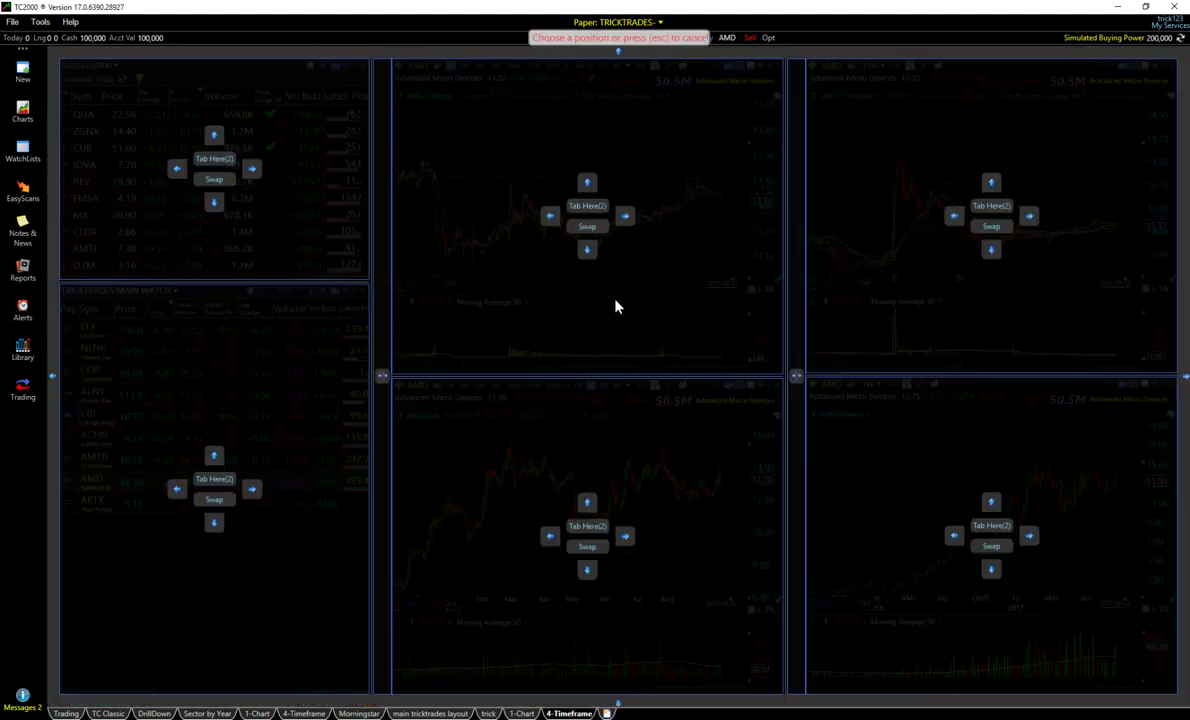
left_click(214, 525)
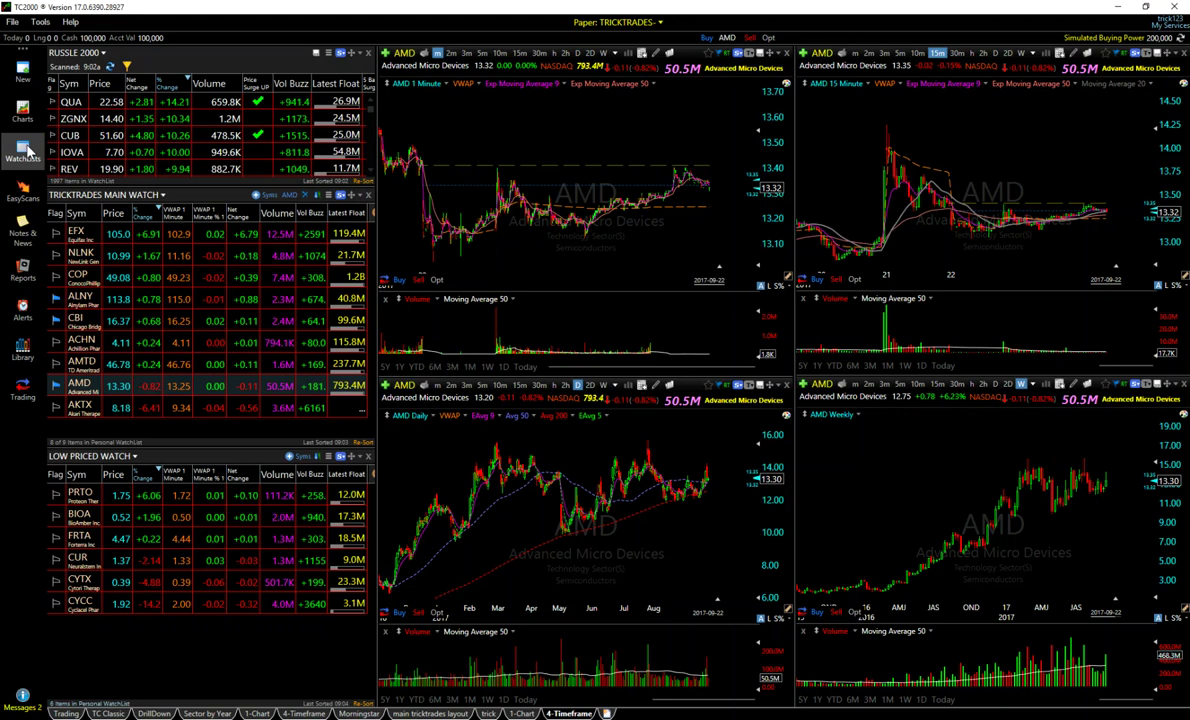
Open the personal watchlist SWING WATCH STOCKS and dock it directly below LOW PRICED WATCH.
left_click(28, 149)
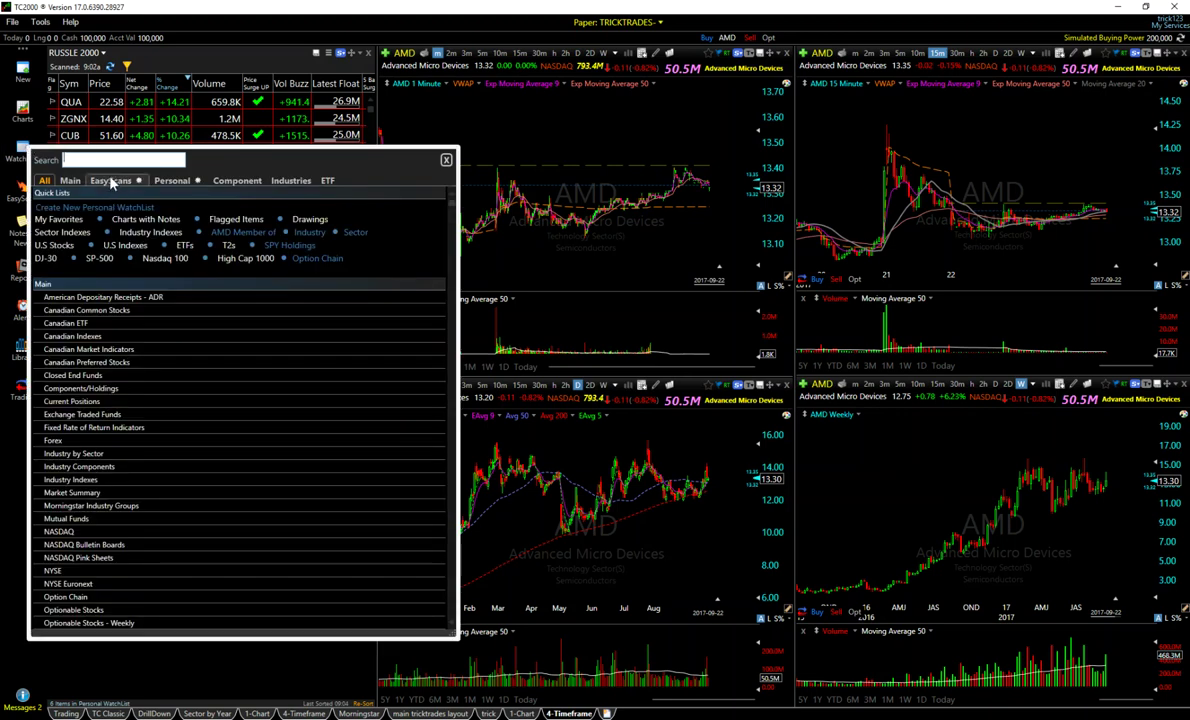
left_click(165, 180)
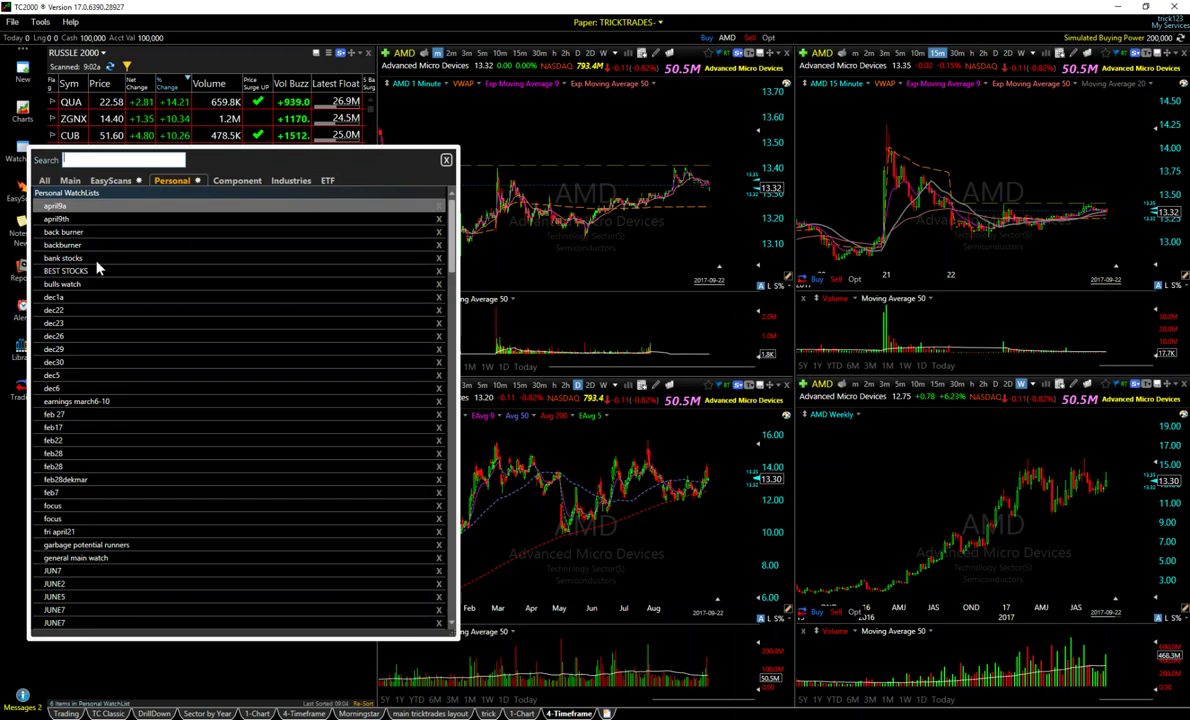
scroll(108, 310, "down", 10)
scroll(108, 310, "down", 10)
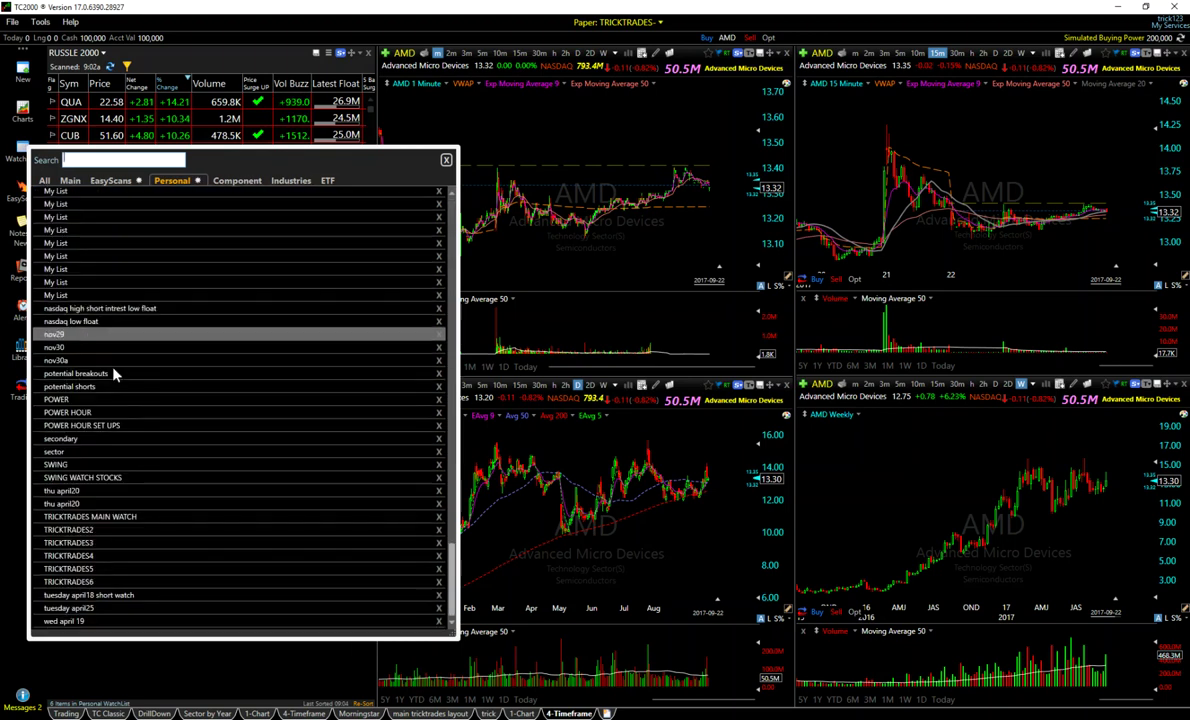
left_click(80, 480)
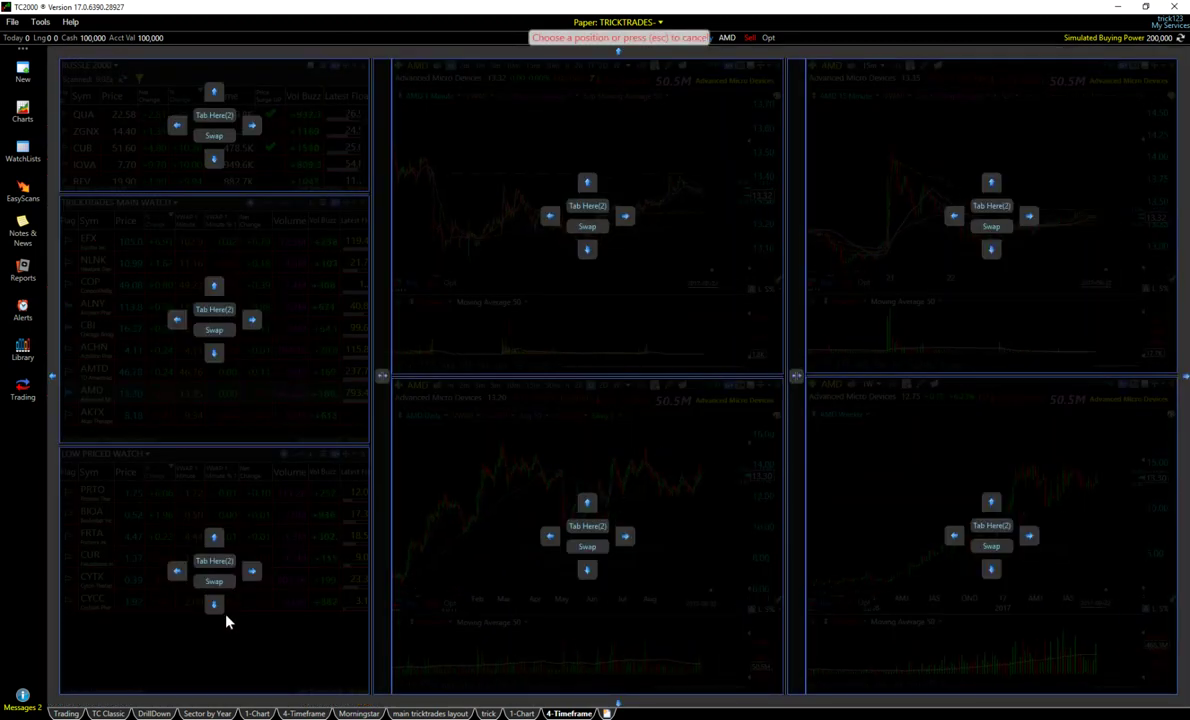
left_click(247, 607)
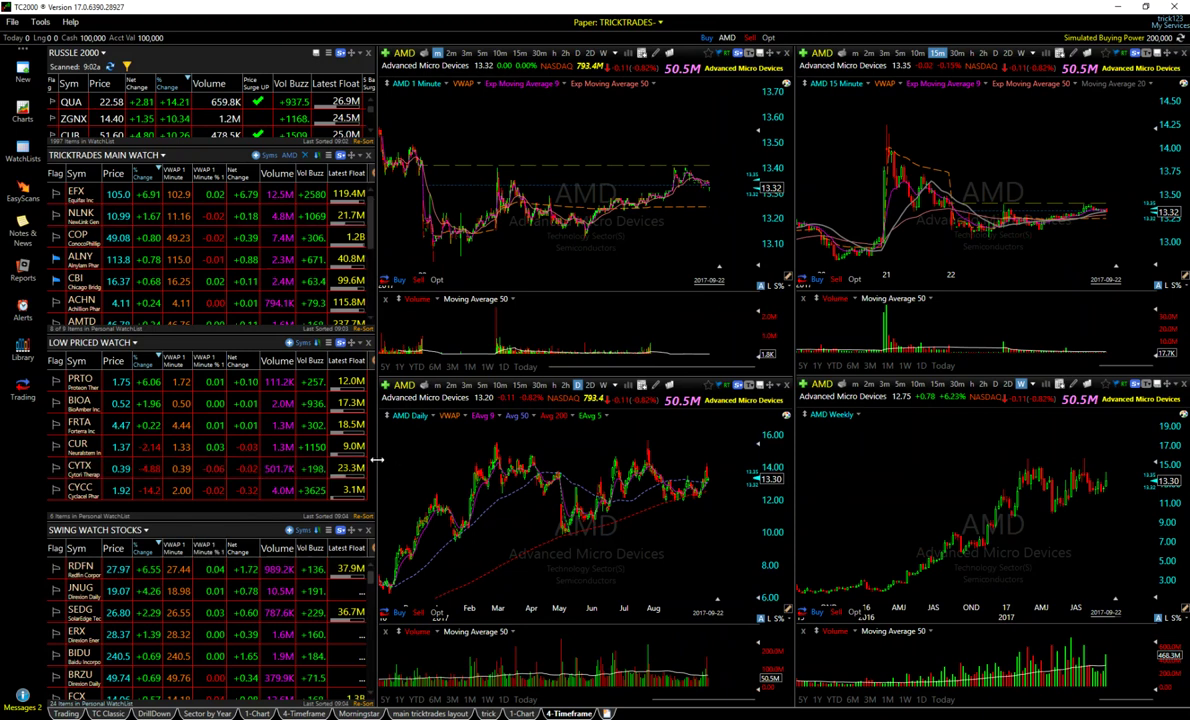
Narrow the stacked watchlists to end around the RUSSLE 2000 Volume column and balance the widths of the two chart columns.
left_click_drag(376, 459, 193, 459)
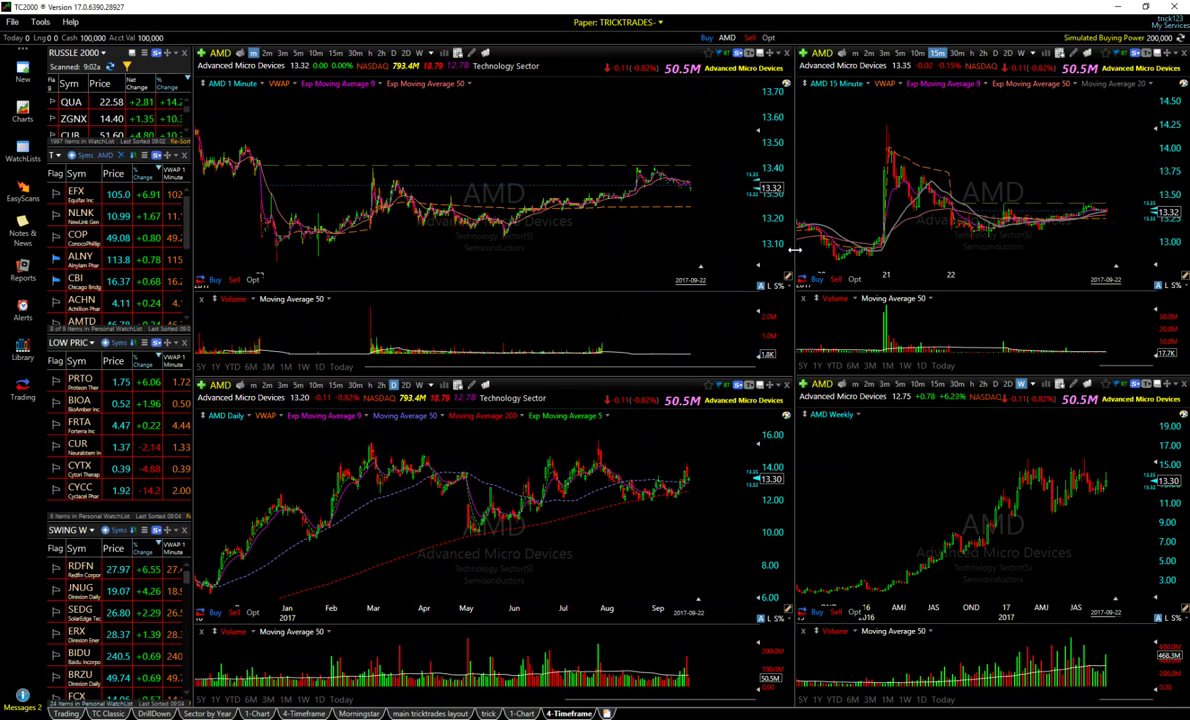
left_click_drag(793, 249, 692, 258)
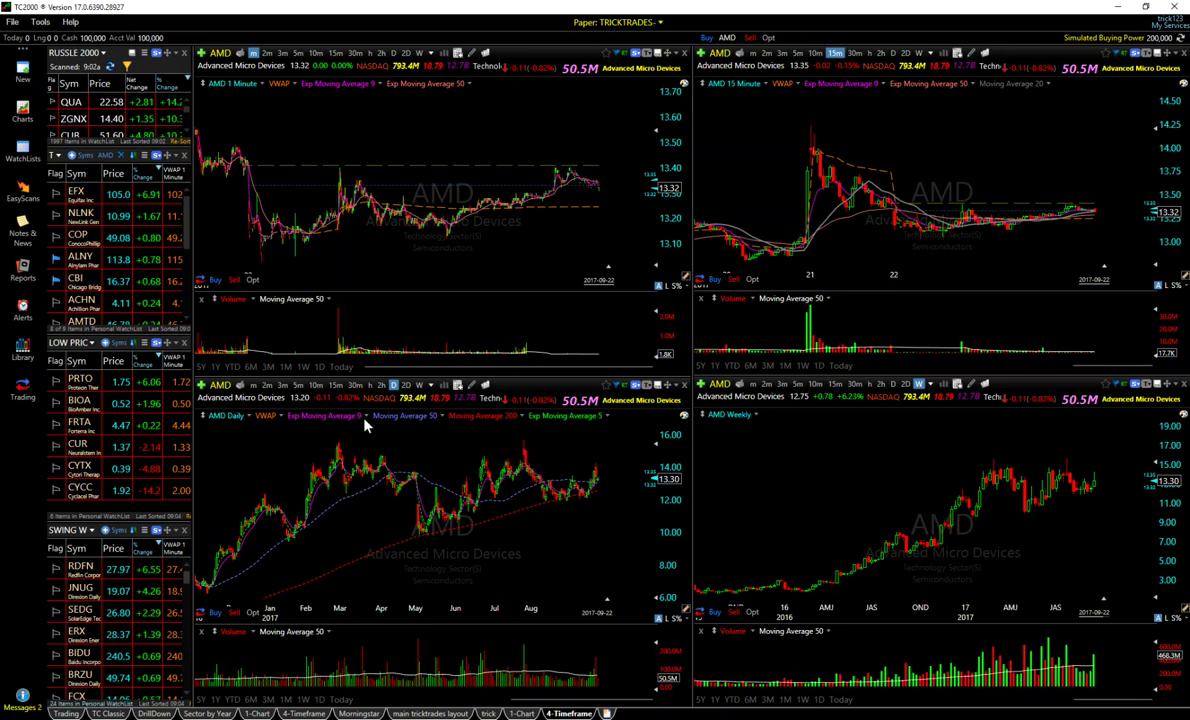
left_click_drag(191, 257, 236, 260)
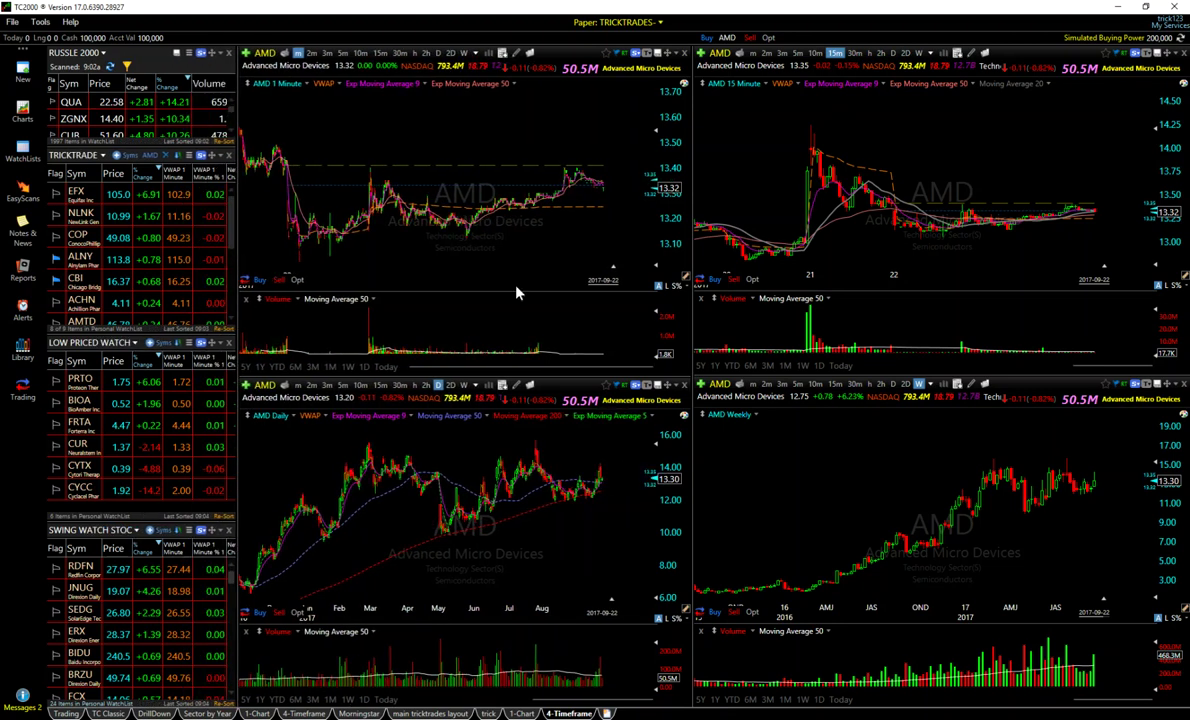
mouse_move(688, 257)
left_mouse_down()
mouse_move(637, 238)
mouse_move(622, 245)
mouse_move(692, 254)
left_mouse_up()
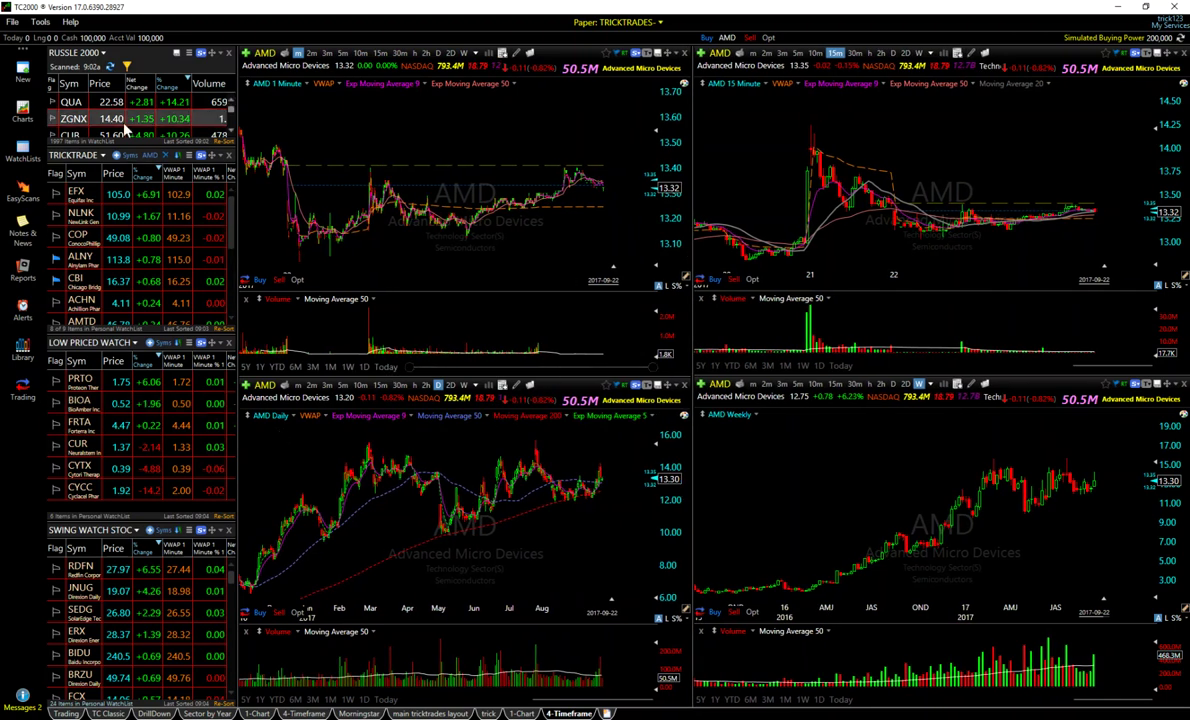
Load QUAD from the RUSSLE 2000 watchlist into the linked charts and slightly widen the 1-minute and daily charts.
left_click(70, 102)
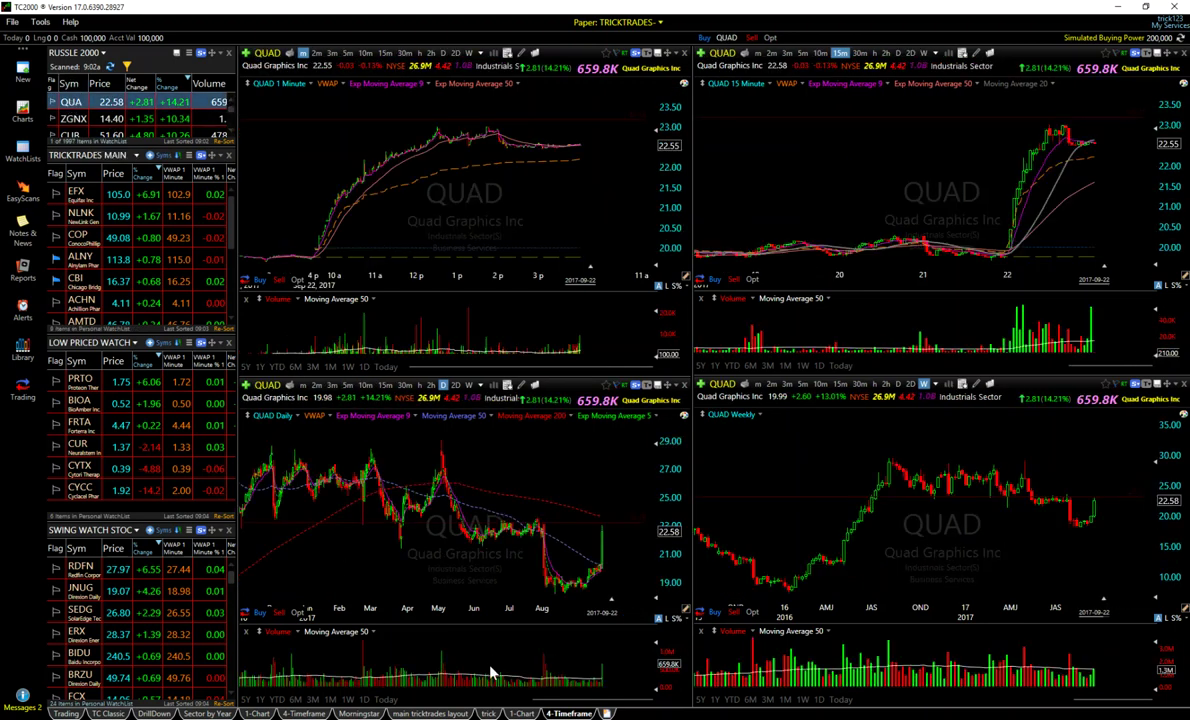
scroll(440, 545, "down", 2)
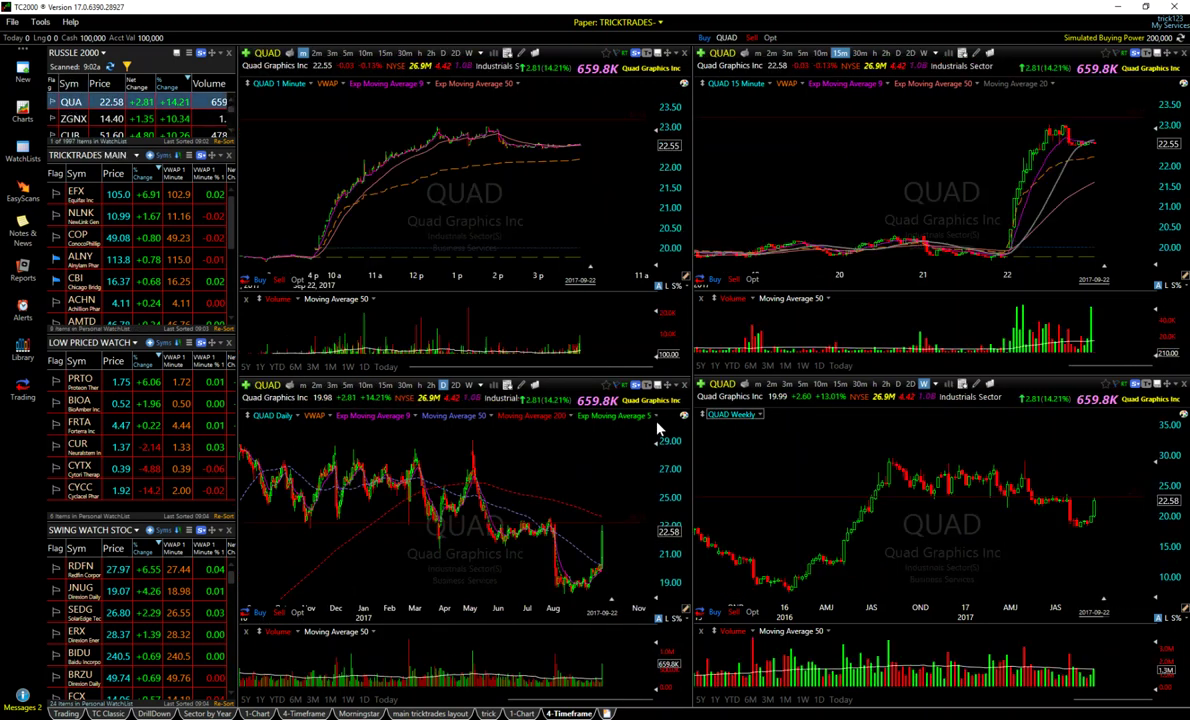
scroll(1001, 220, "down", 3)
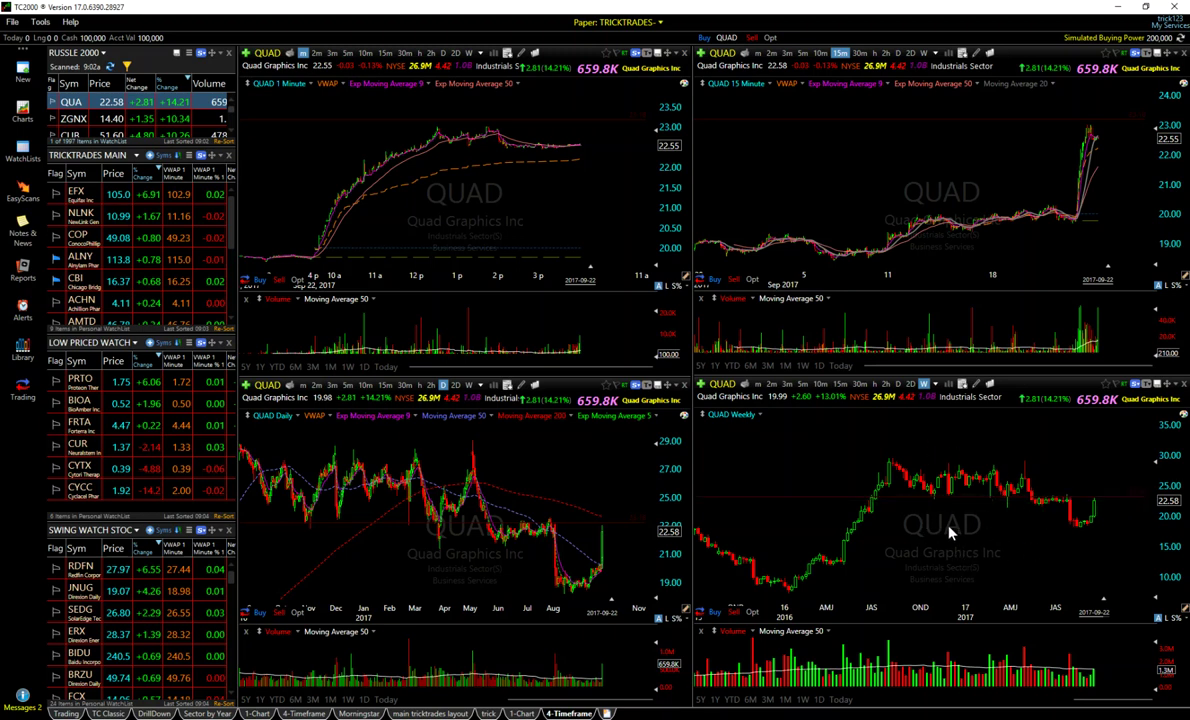
scroll(497, 555, "down", 3)
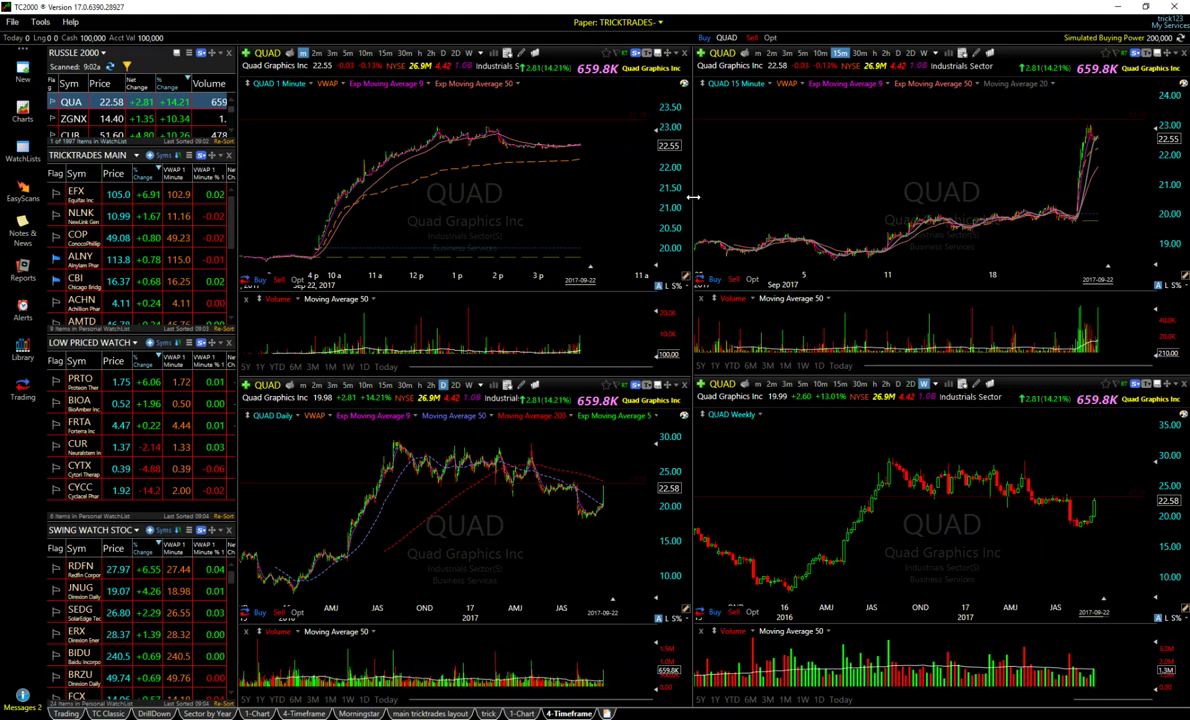
left_click_drag(693, 205, 703, 220)
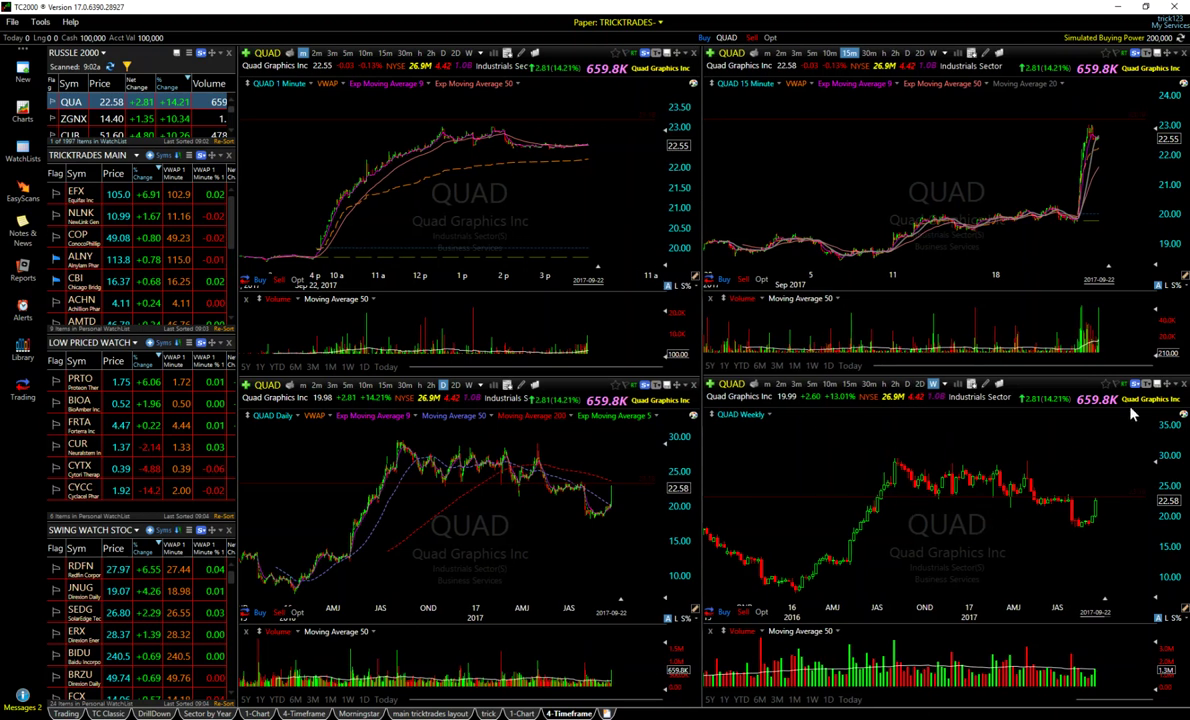
Add a new tab to the weekly chart's pane and load the saved BLACK VWAP ONLY chart into it.
left_click(1178, 387)
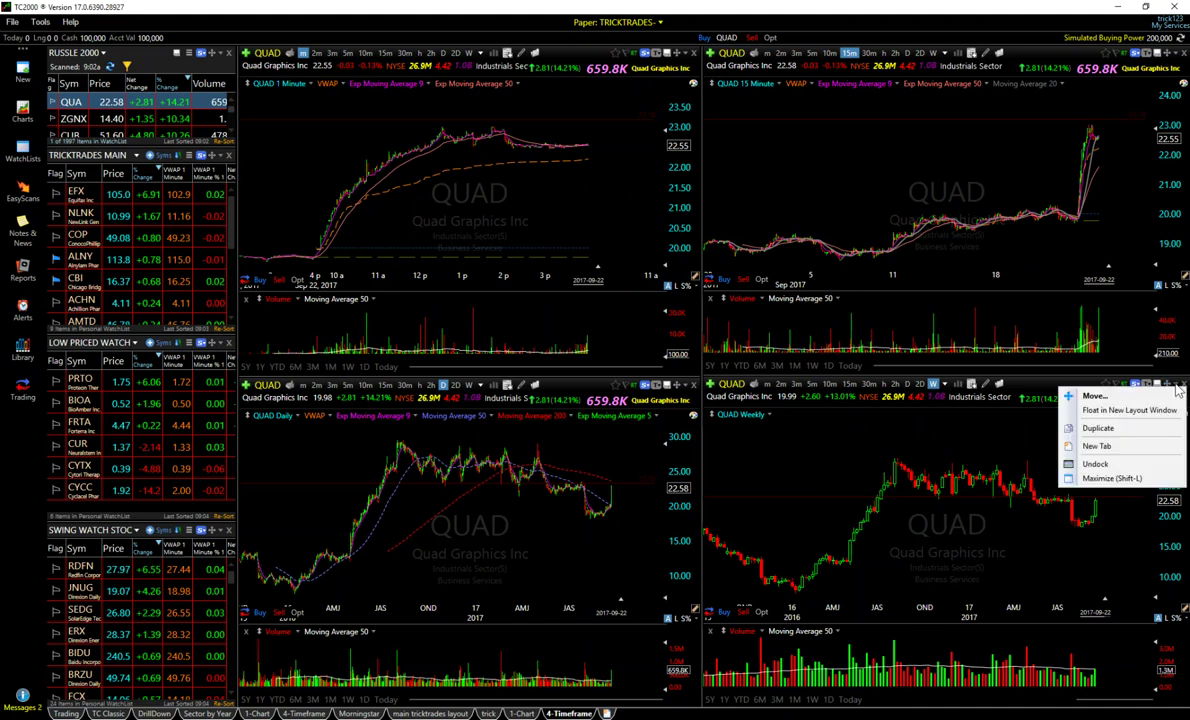
left_click(1100, 447)
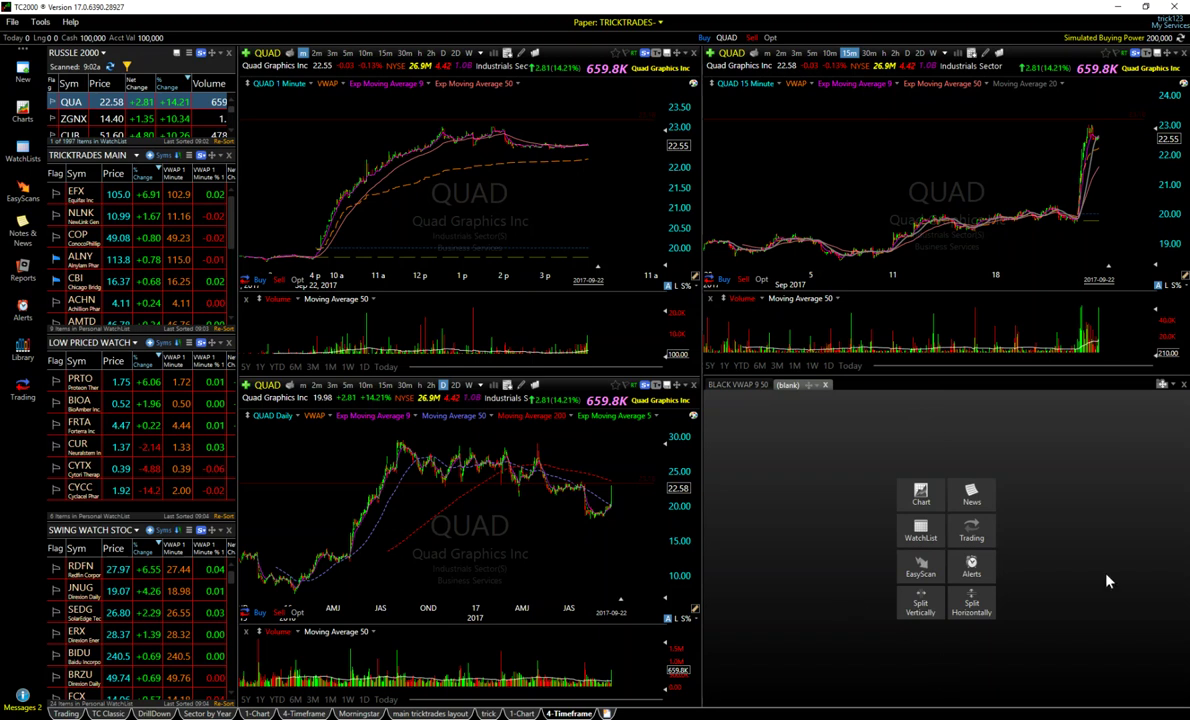
left_click(923, 493)
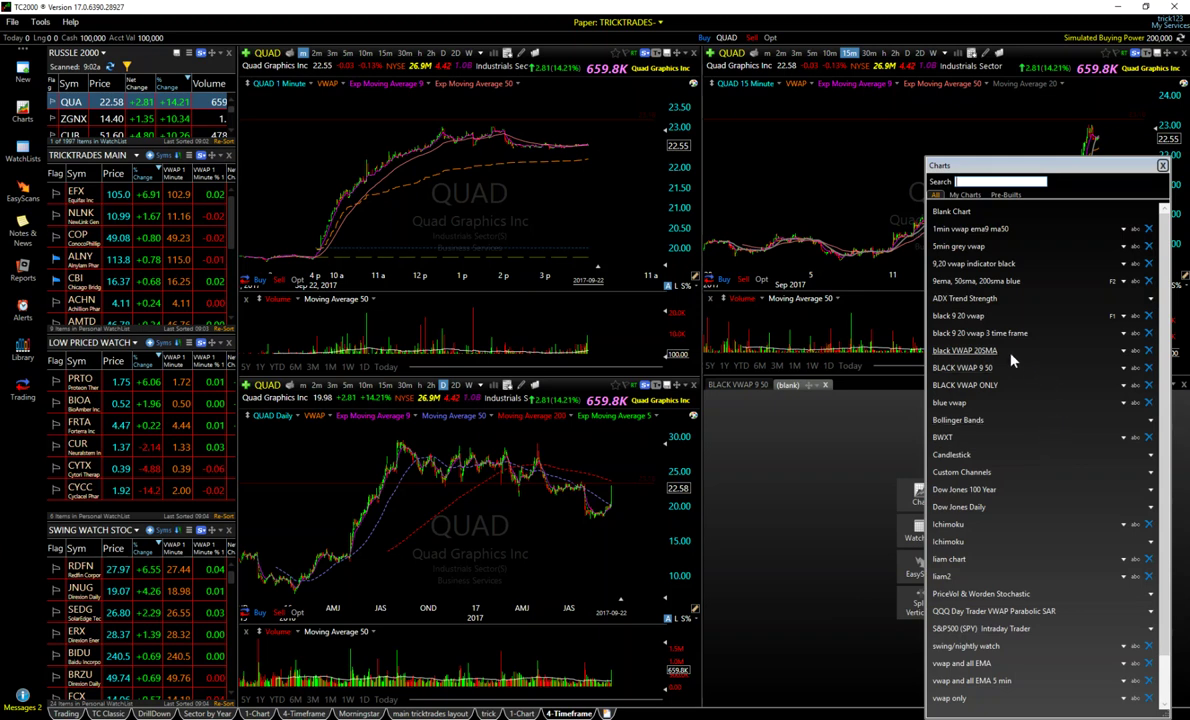
left_click(961, 389)
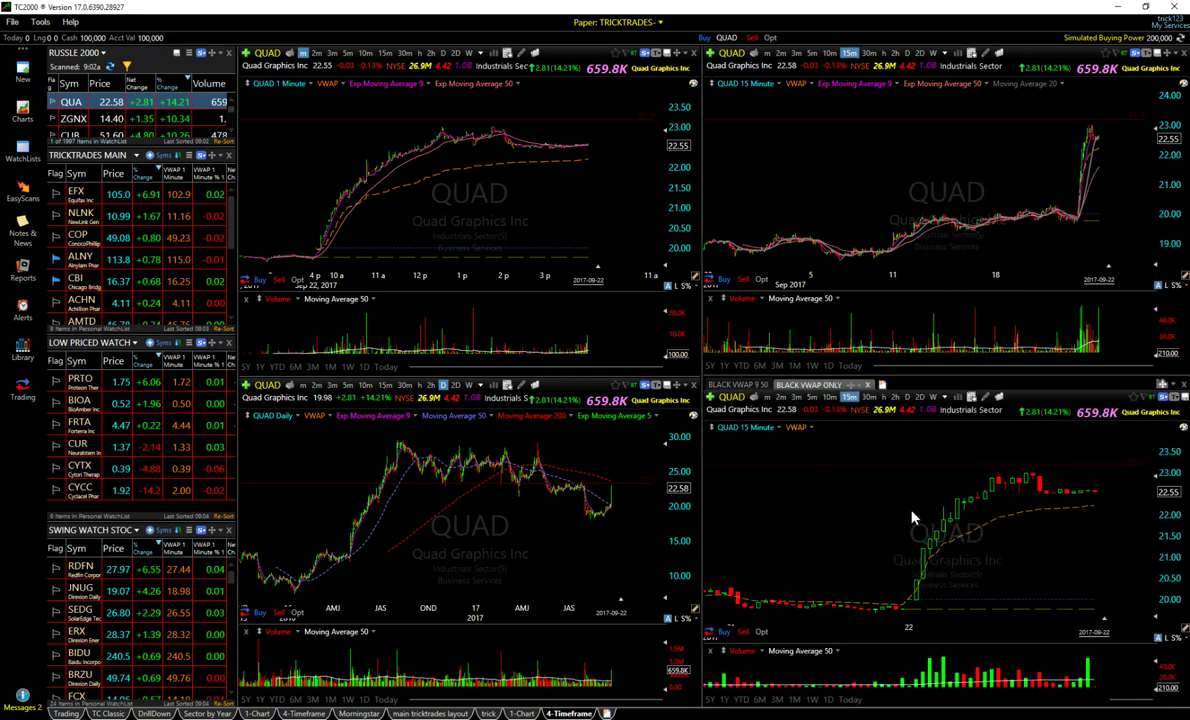
Set the BLACK VWAP ONLY chart to the monthly timeframe and return its pane to the BLACK VWAP 9 50 weekly chart.
left_click(933, 397)
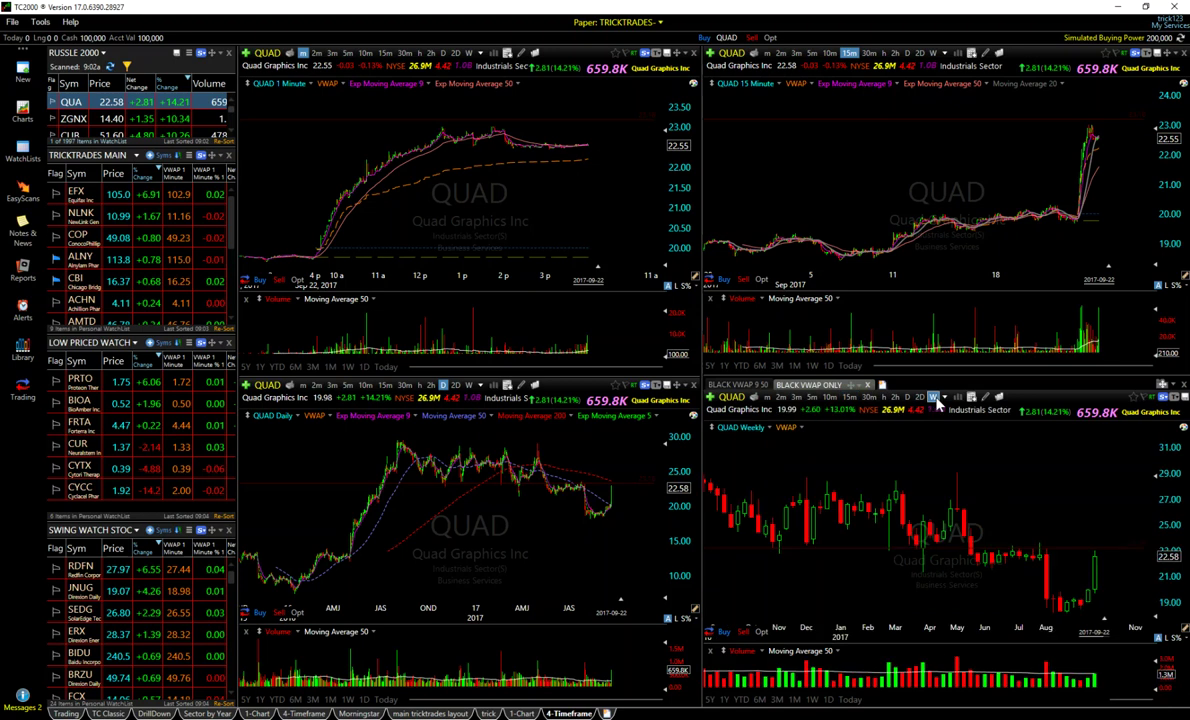
left_click(942, 398)
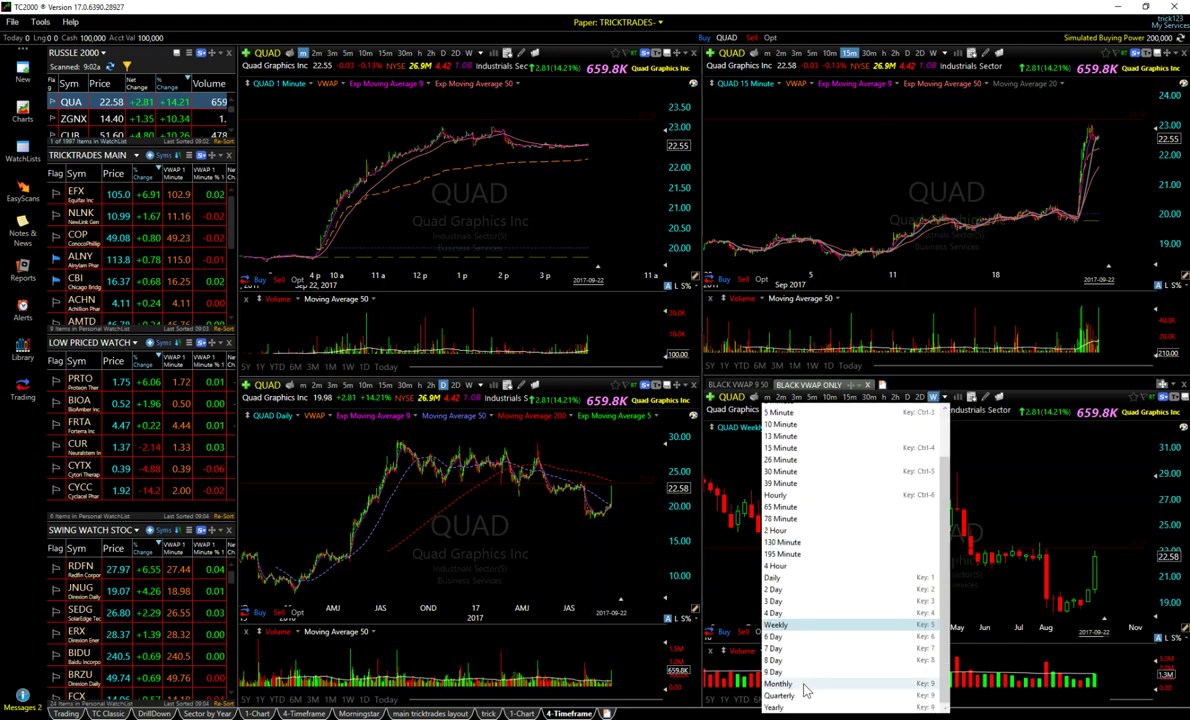
left_click(828, 688)
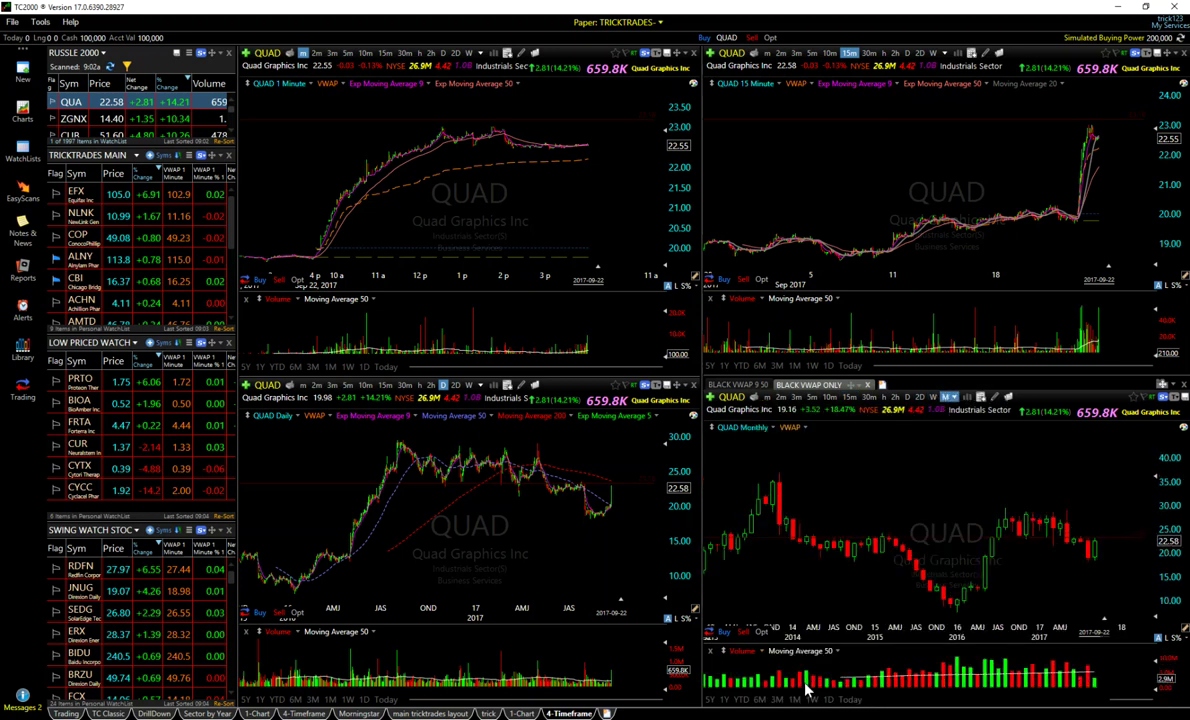
left_click(752, 389)
left_click(835, 386)
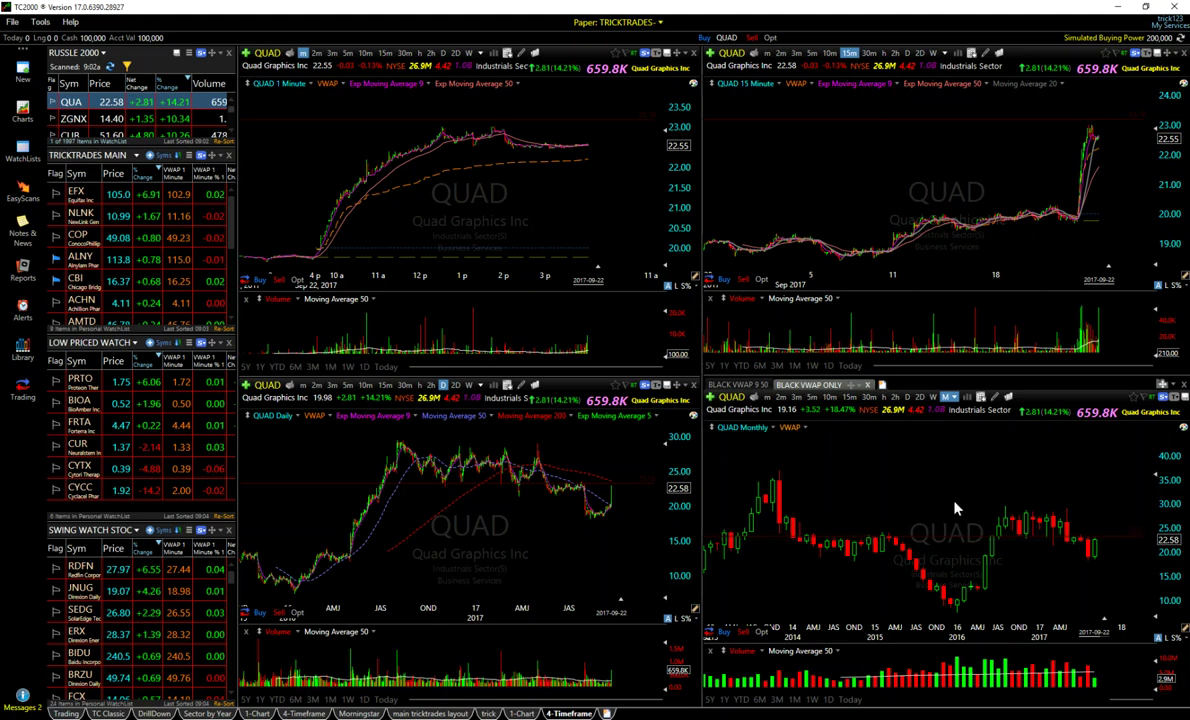
left_click(748, 387)
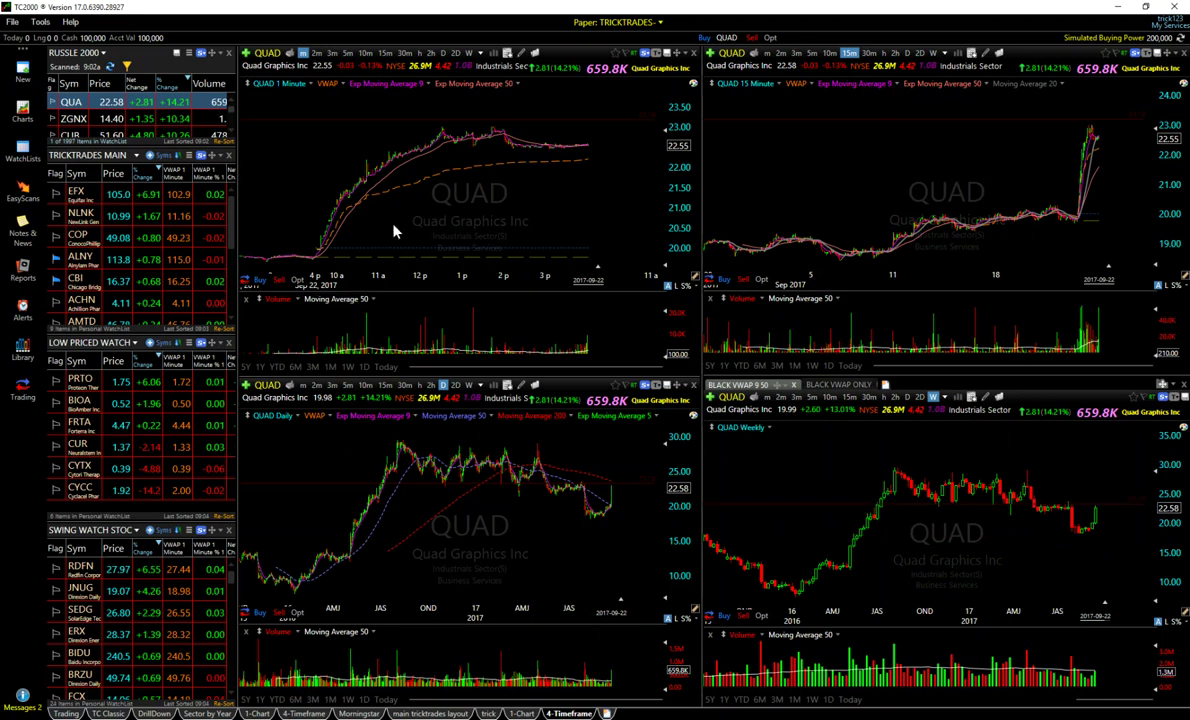
Open the Drawing Tools window and dock it as a thin vertical strip between the stacked watchlists and the 1-minute and daily charts.
mouse_move(688, 86)
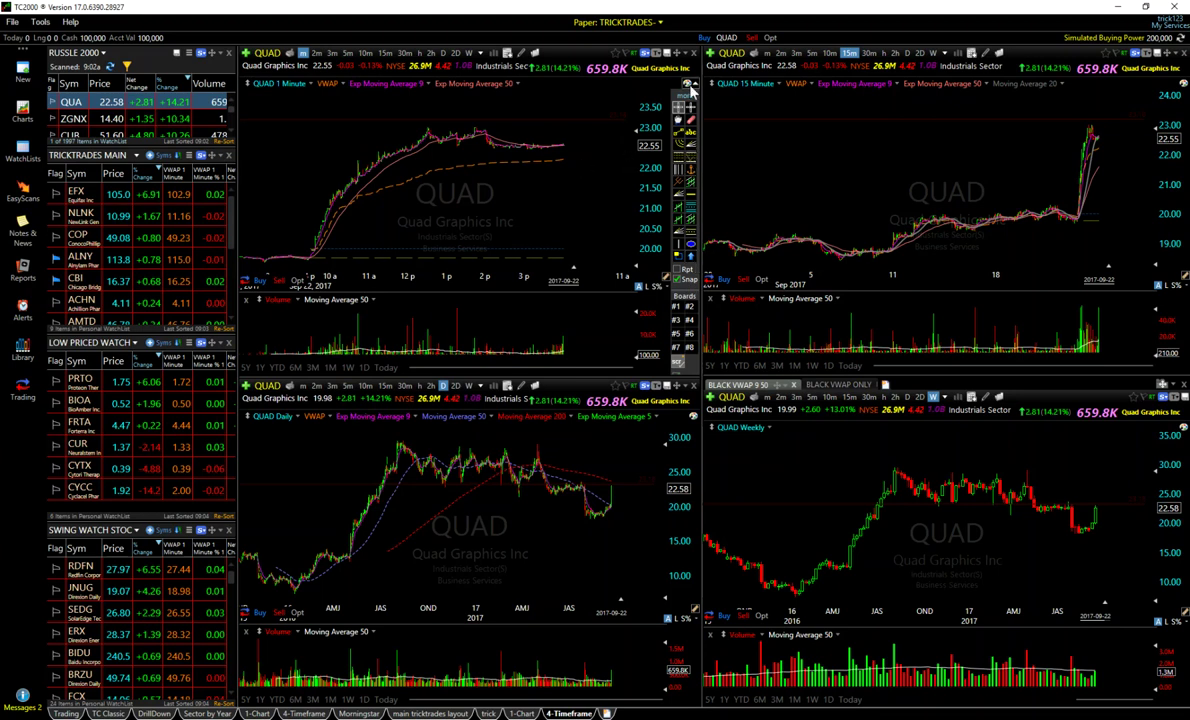
left_click(39, 22)
mouse_move(68, 24)
left_click(62, 45)
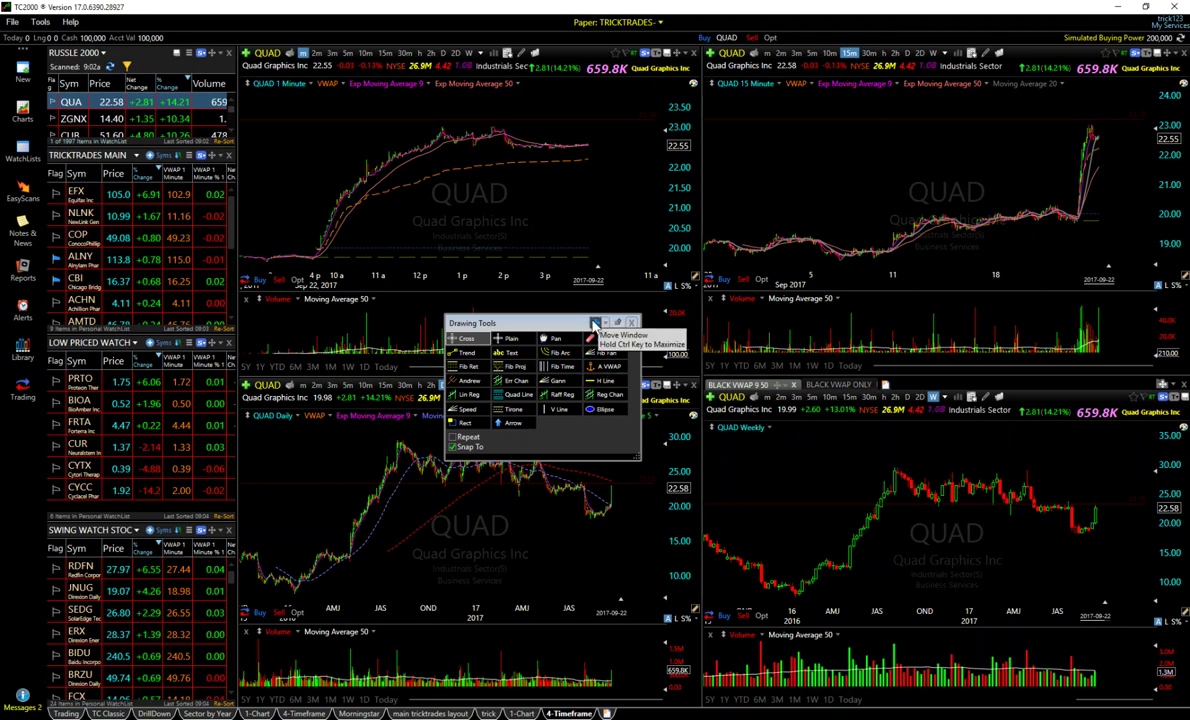
left_click(594, 323)
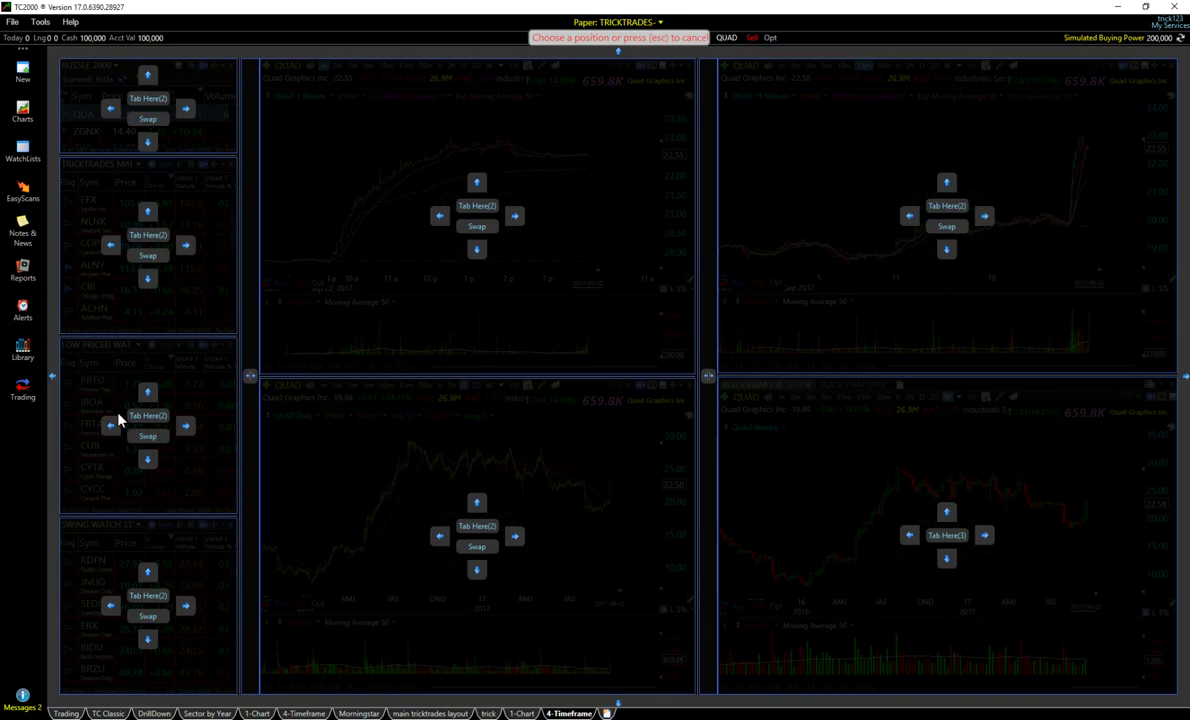
left_click(249, 379)
left_click_drag(480, 316, 209, 291)
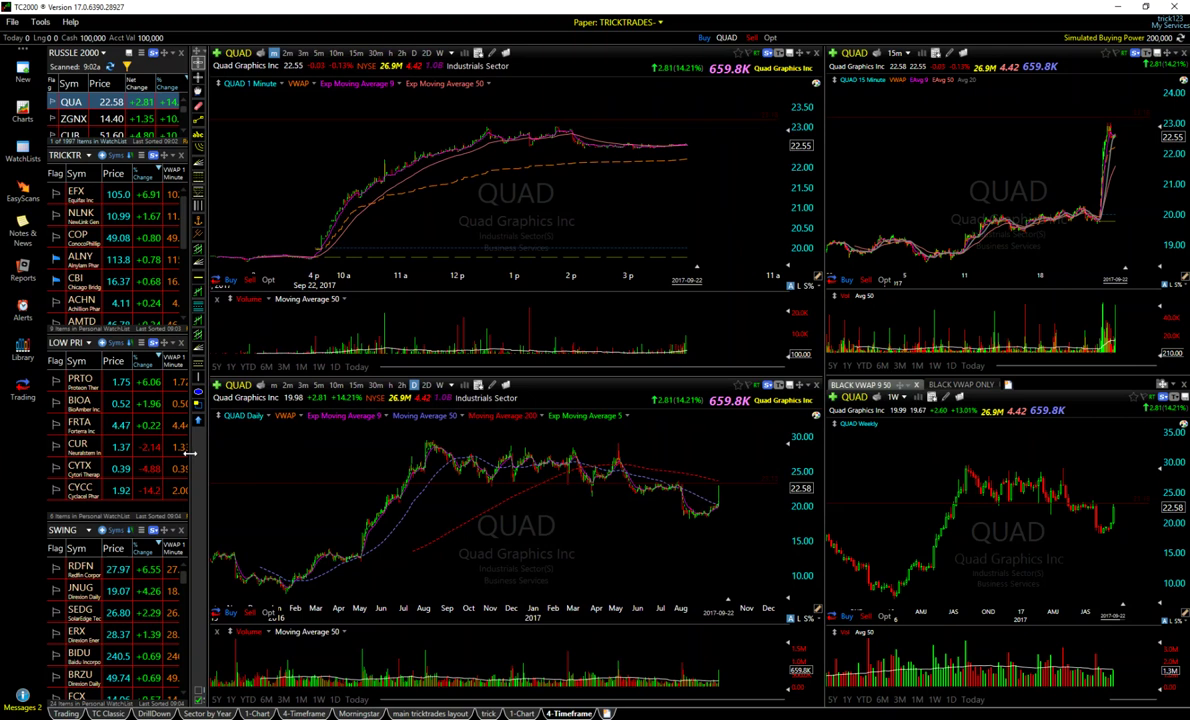
Widen the stacked watchlists beside the drawing tools strip and rebalance the two chart columns to about equal widths.
left_click_drag(189, 453, 211, 455)
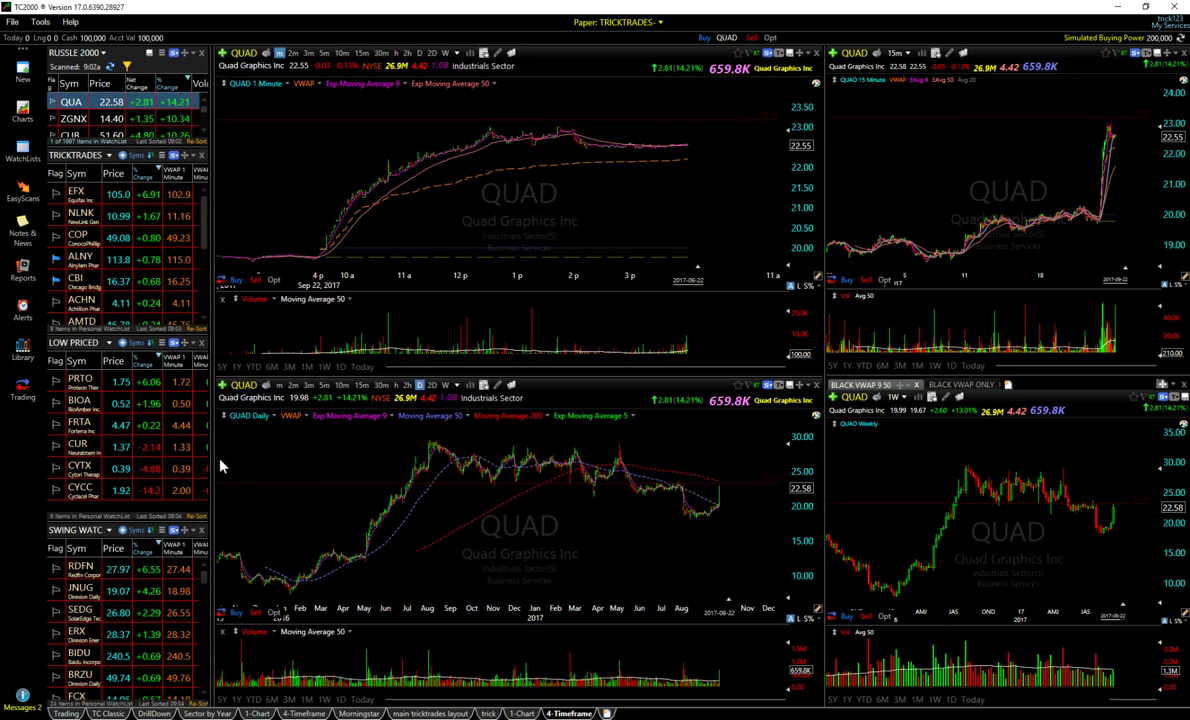
mouse_move(212, 457)
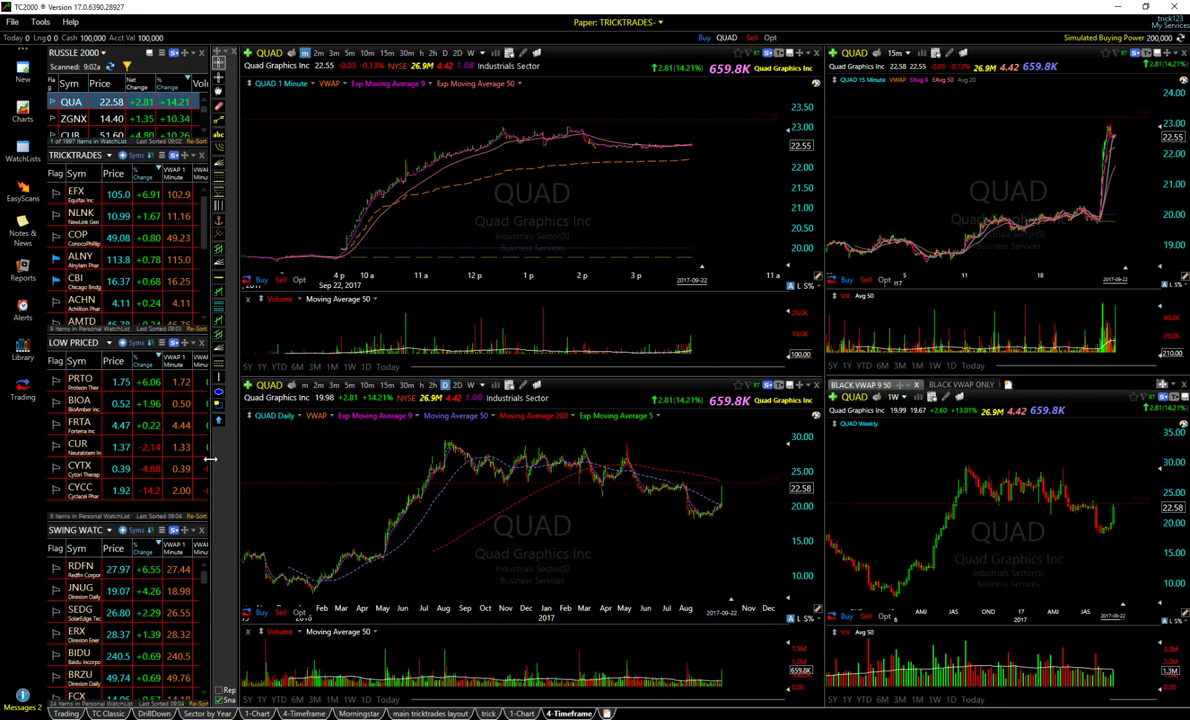
left_click_drag(210, 459, 221, 459)
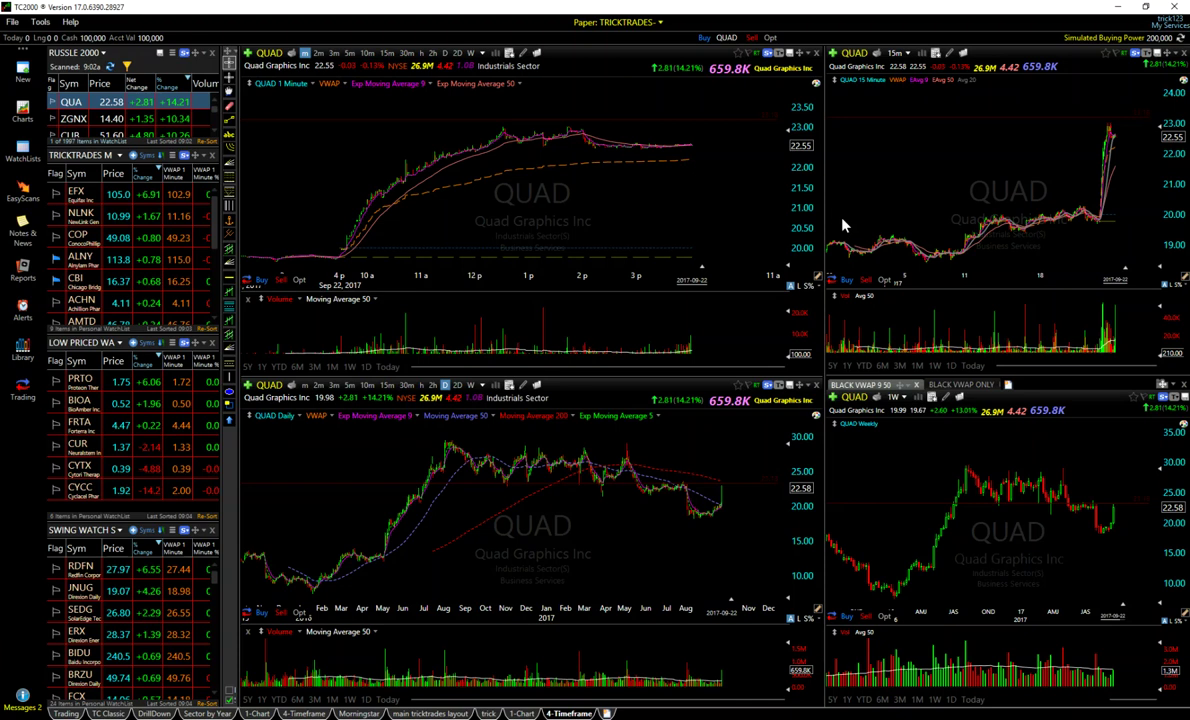
left_click_drag(822, 216, 724, 213)
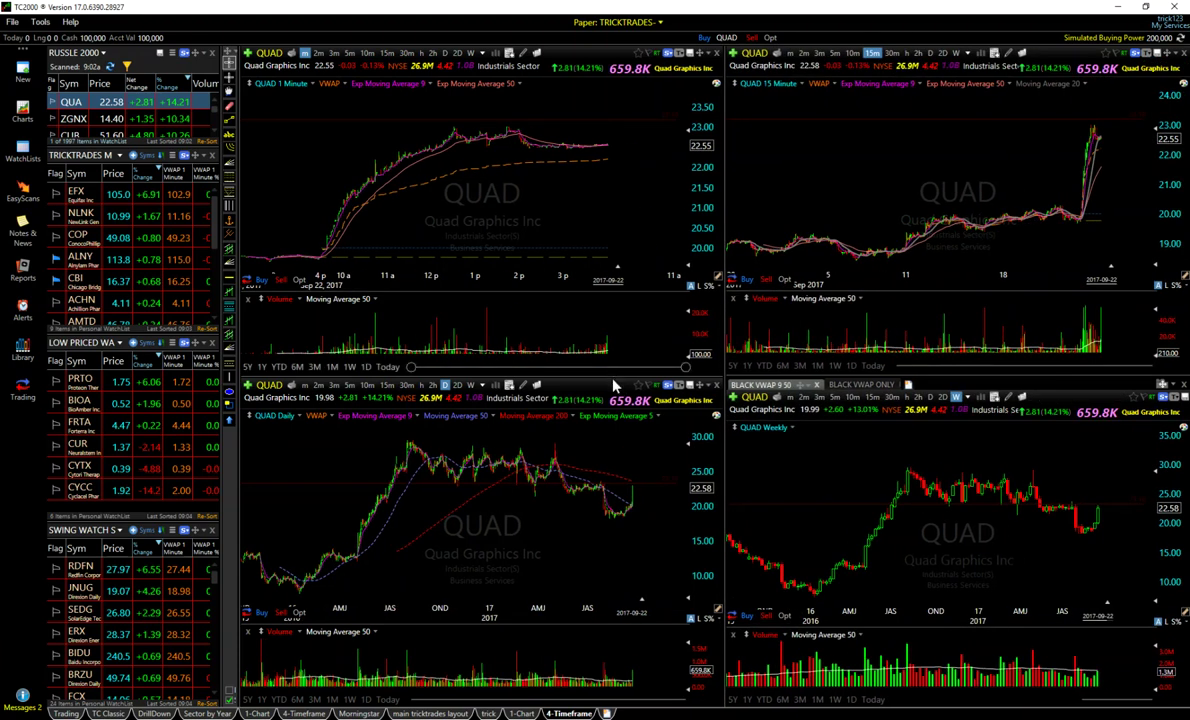
Adjust the horizontal dividers in both chart columns, leaving the upper and lower charts at about equal heights.
left_click_drag(614, 384, 583, 378)
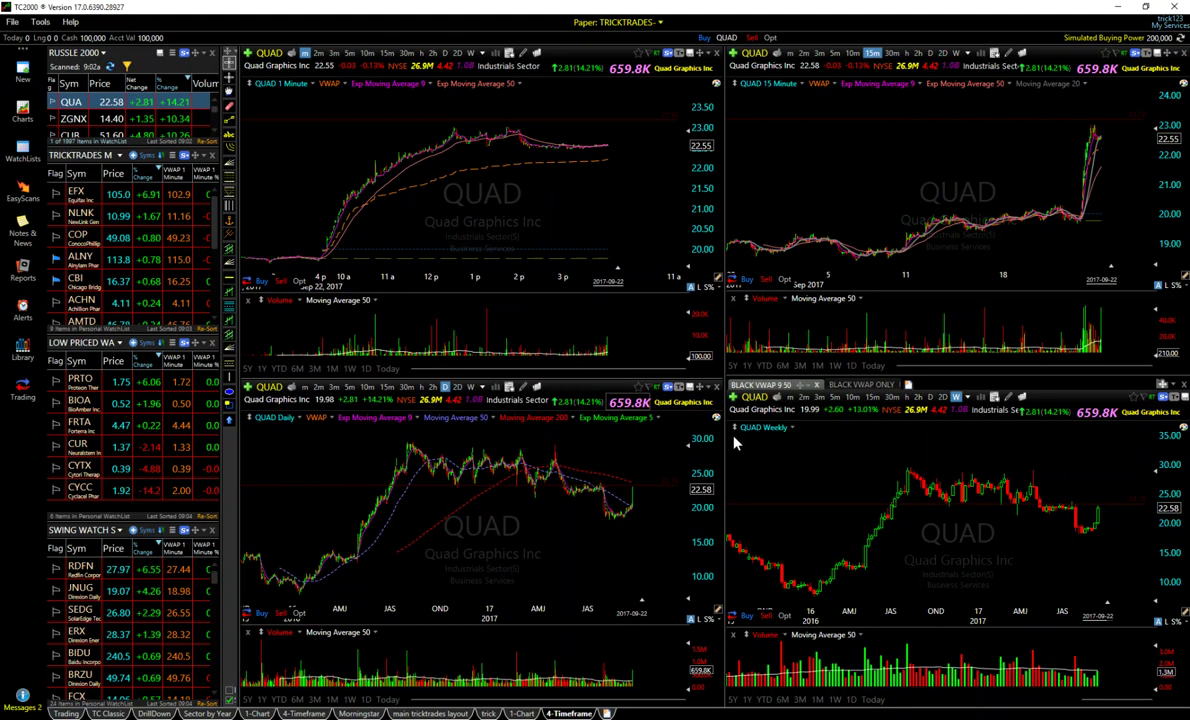
left_click_drag(946, 377, 952, 497)
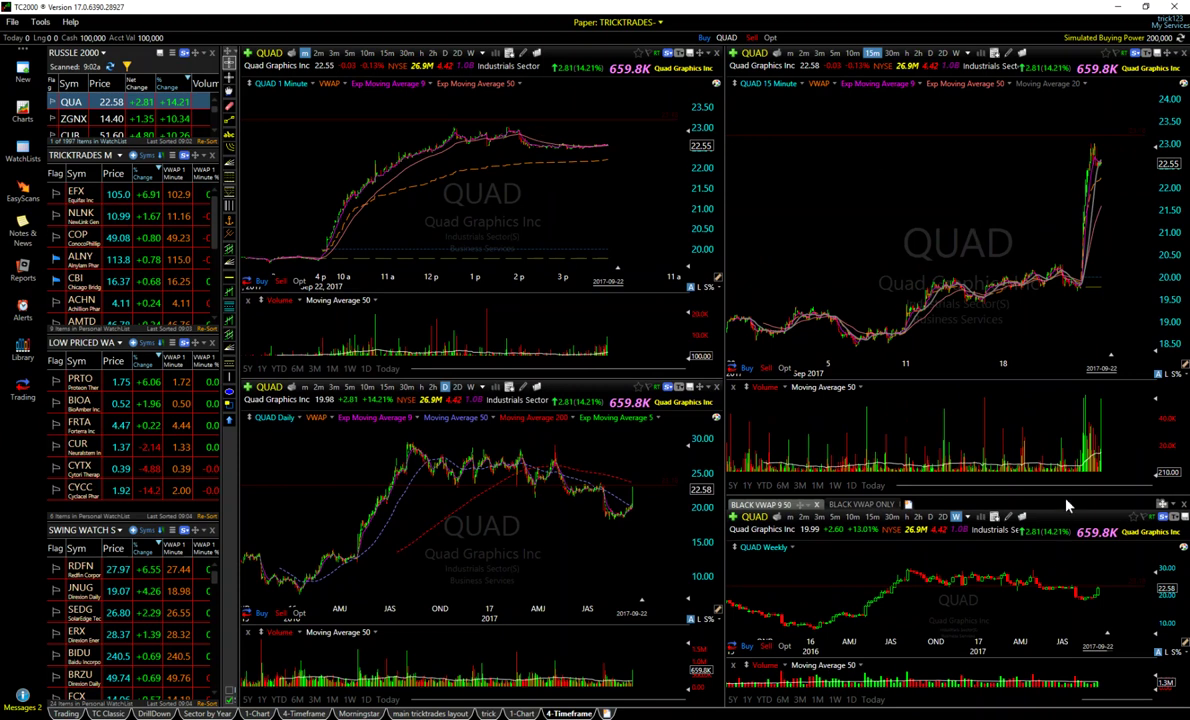
left_click_drag(1066, 492, 1044, 378)
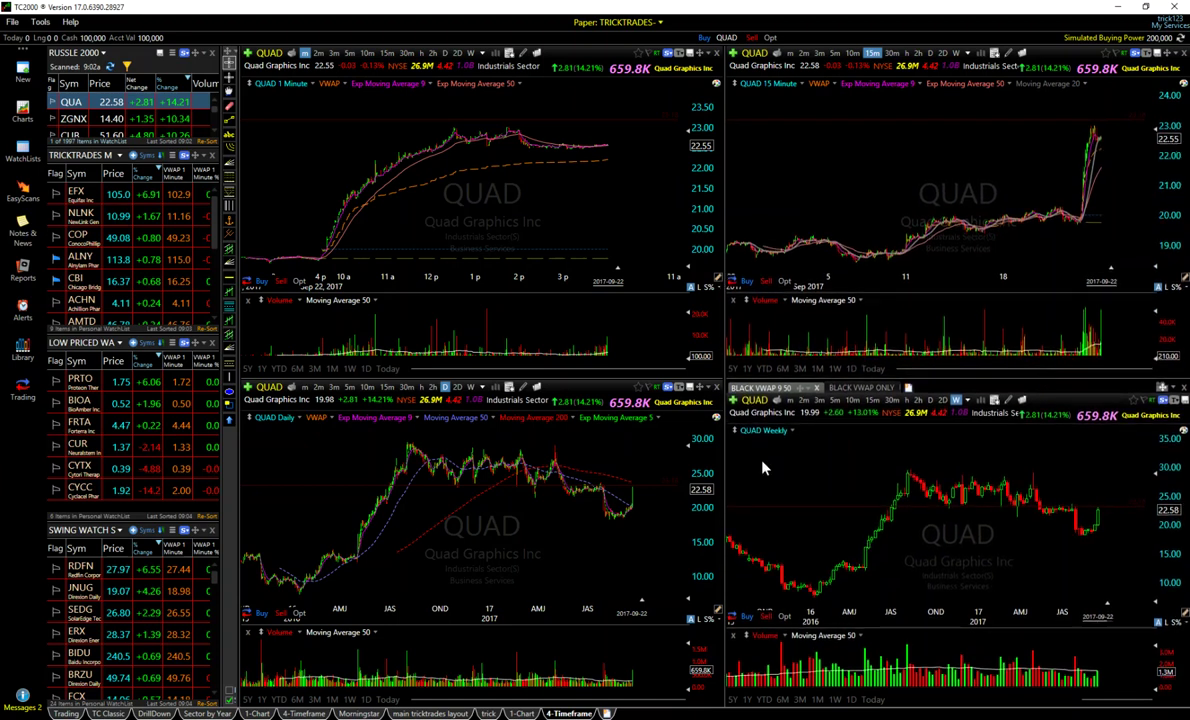